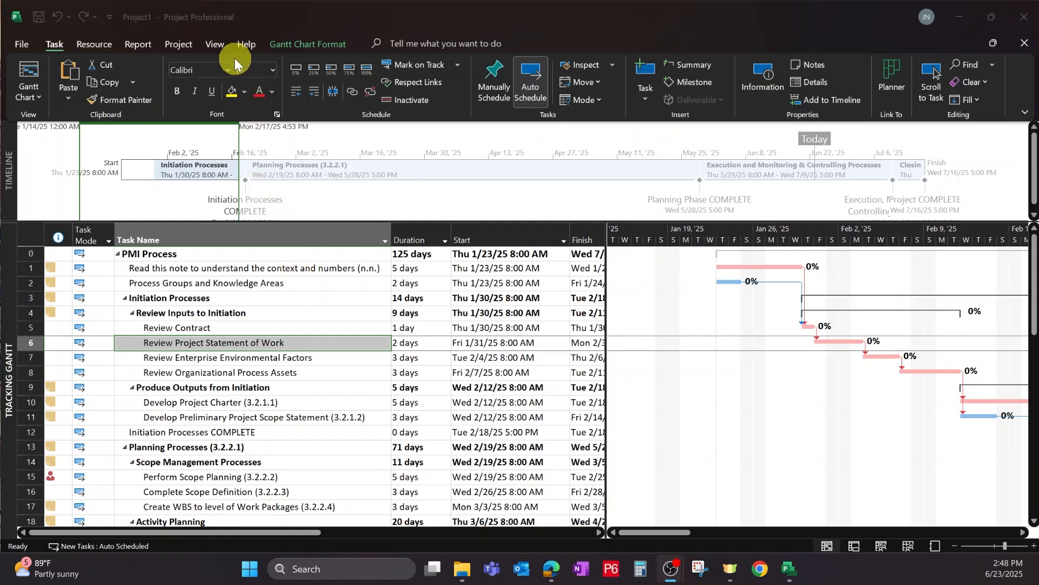
Switch the project from the Tracking Gantt to the Gantt Chart view.
click(220, 43)
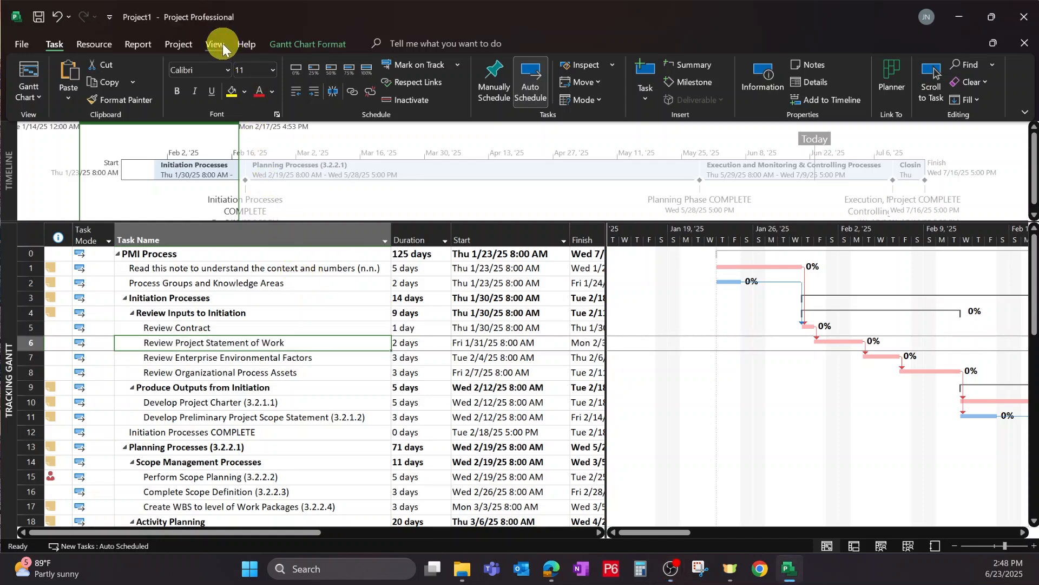
click(34, 97)
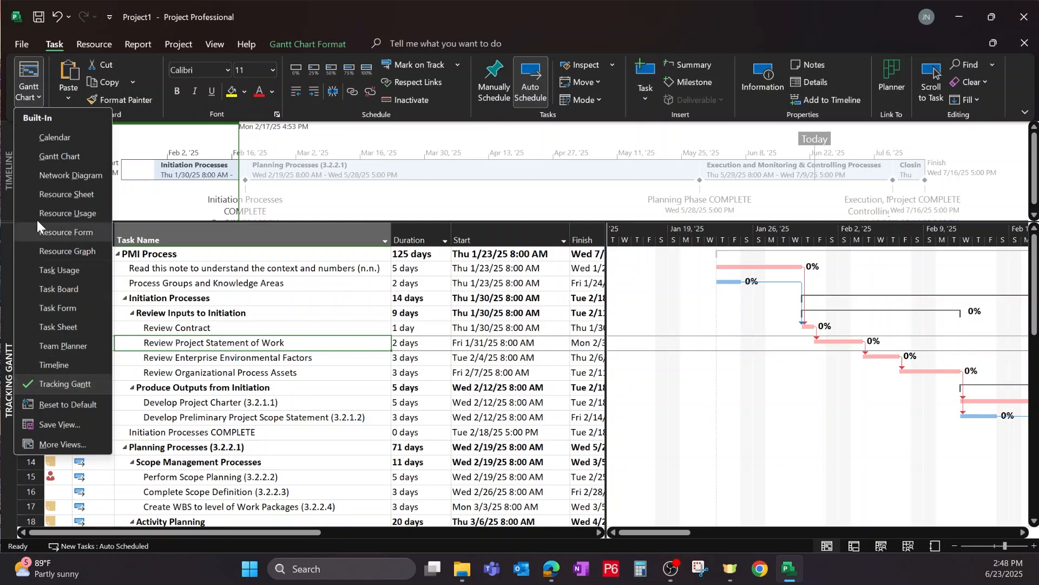
click(60, 156)
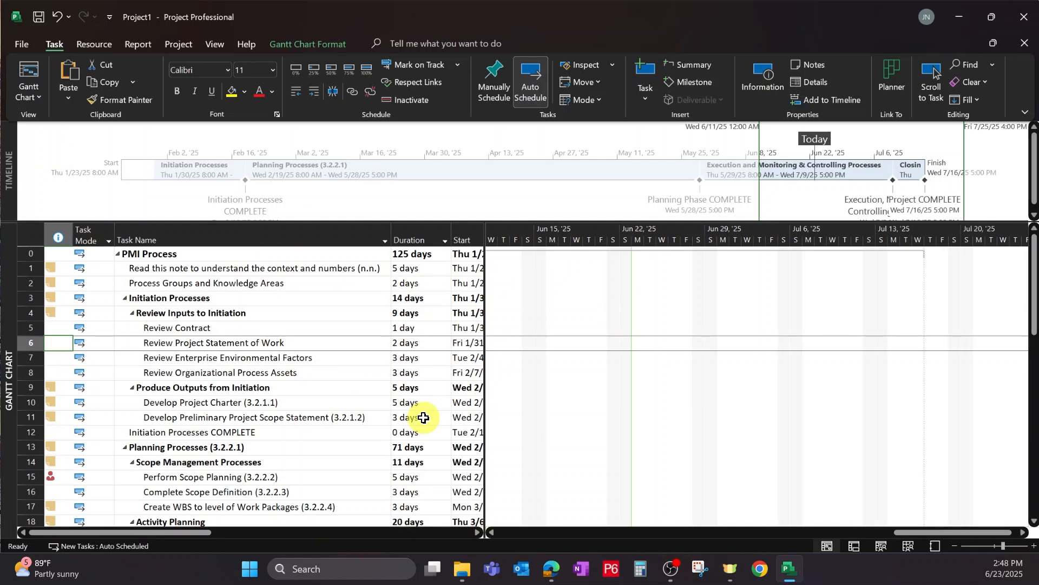
Open the print preview and page down through the task list pages, then return to page 1.
click(21, 47)
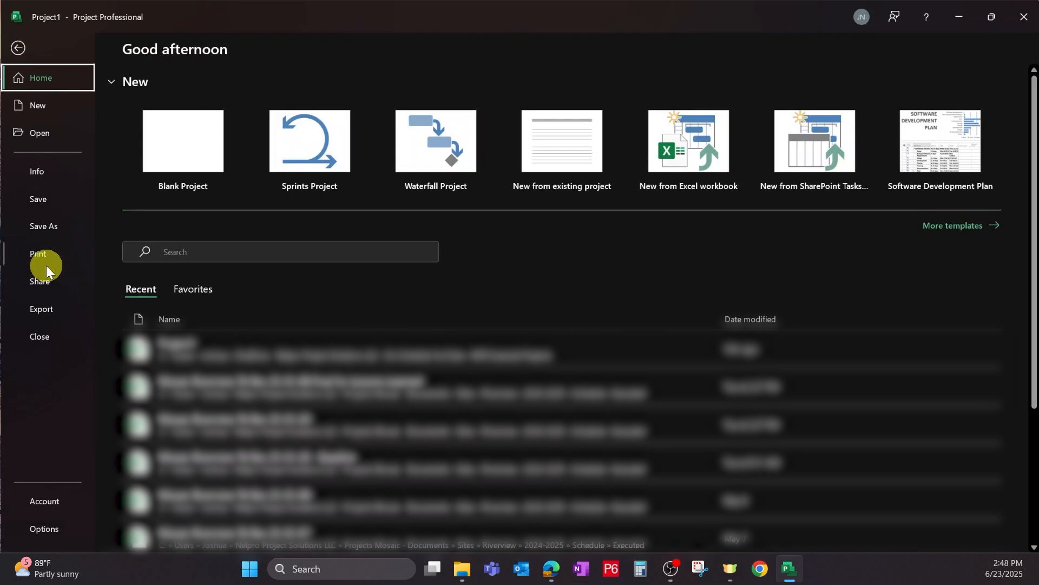
click(44, 253)
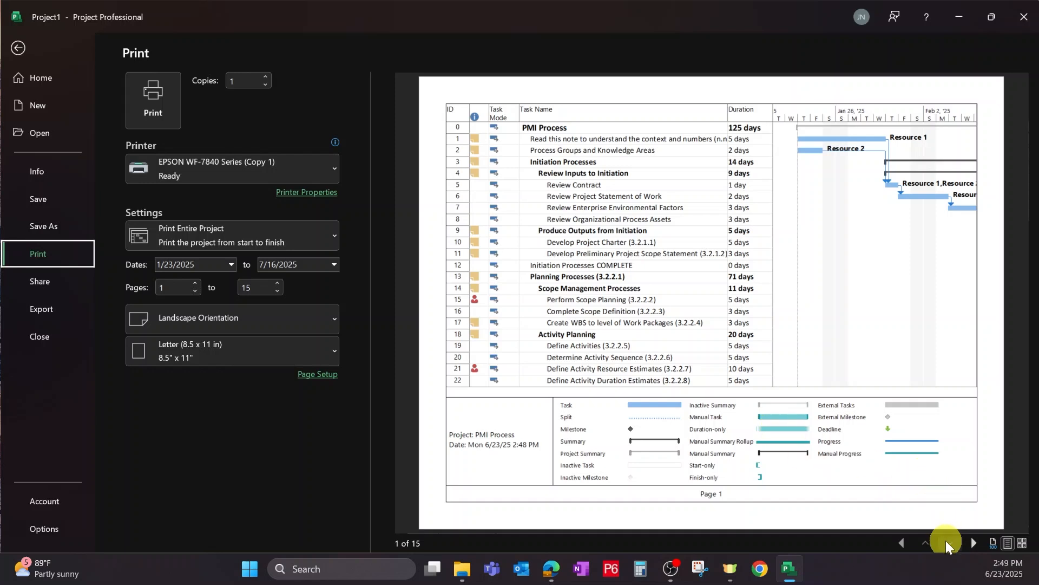
click(947, 542)
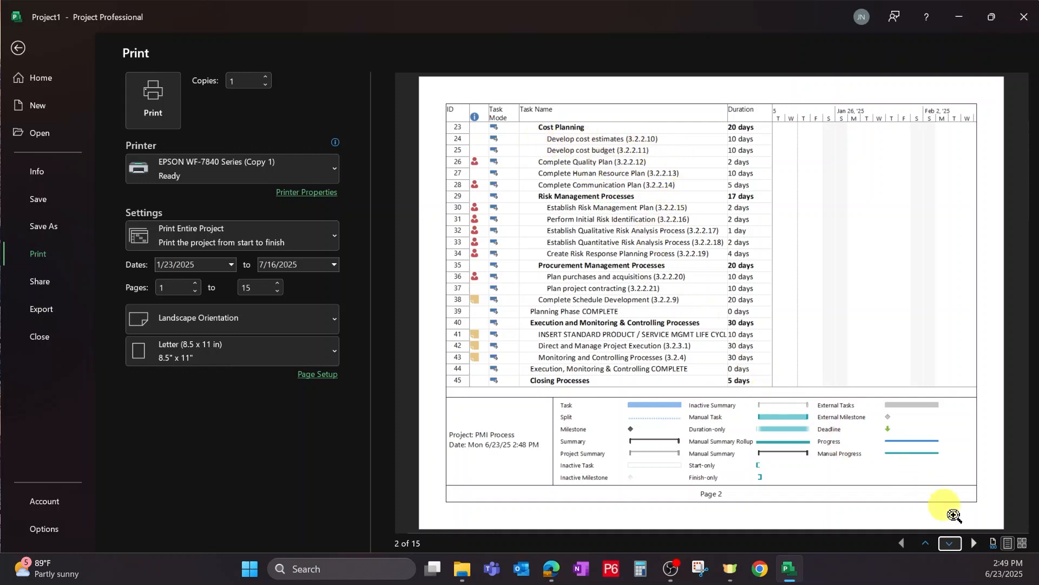
click(951, 544)
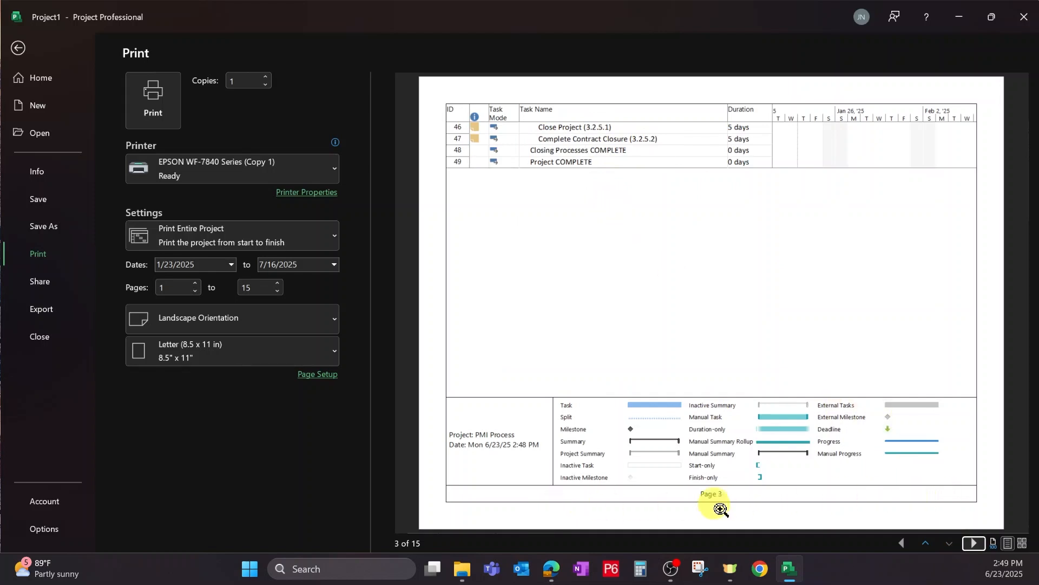
click(949, 543)
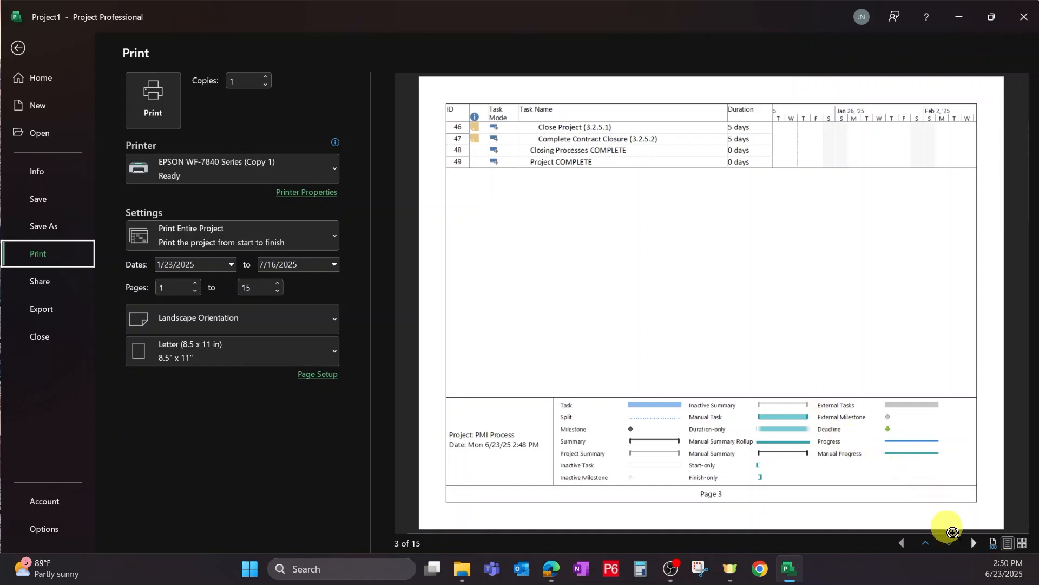
click(933, 540)
click(933, 541)
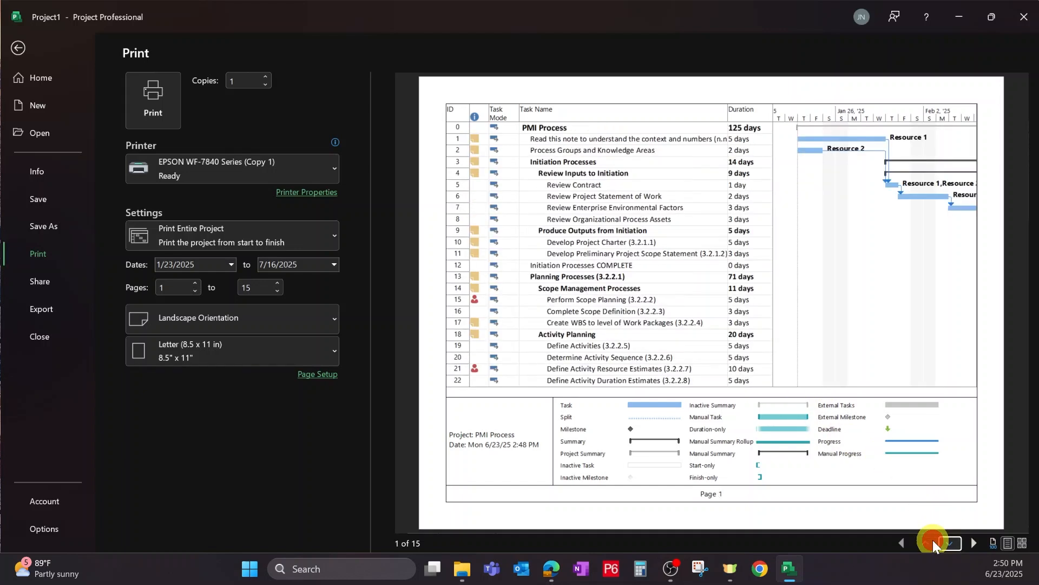
Page across the timescale pages in the print preview up to page 10, then return to page 1.
click(973, 542)
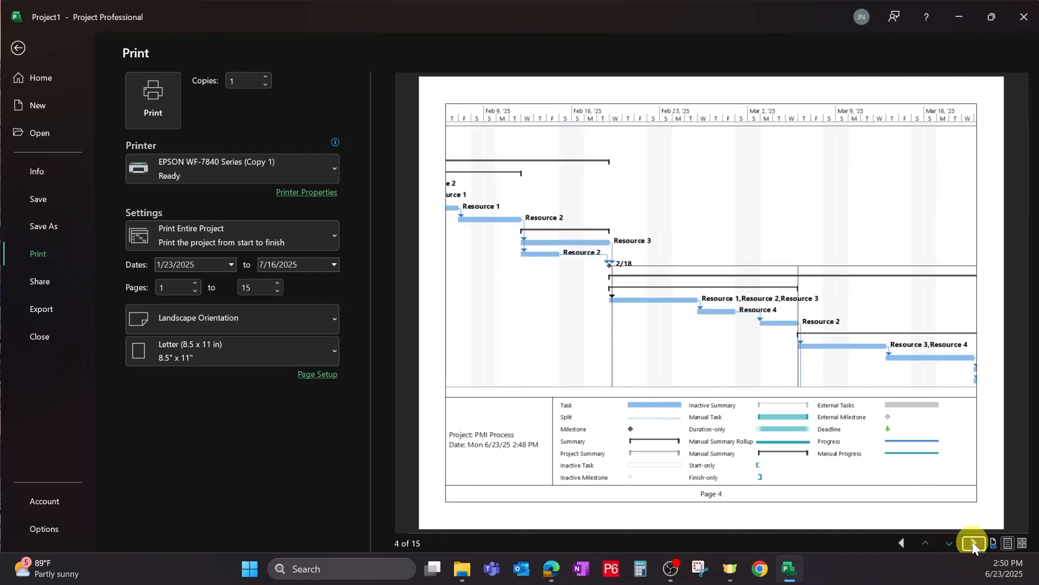
click(973, 541)
click(973, 542)
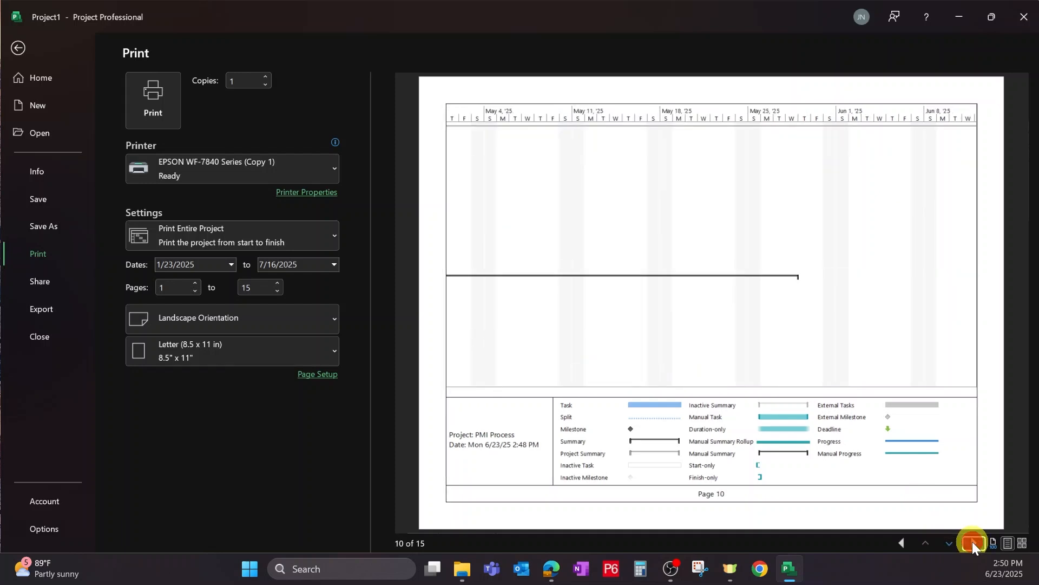
click(902, 542)
click(902, 542)
click(902, 542)
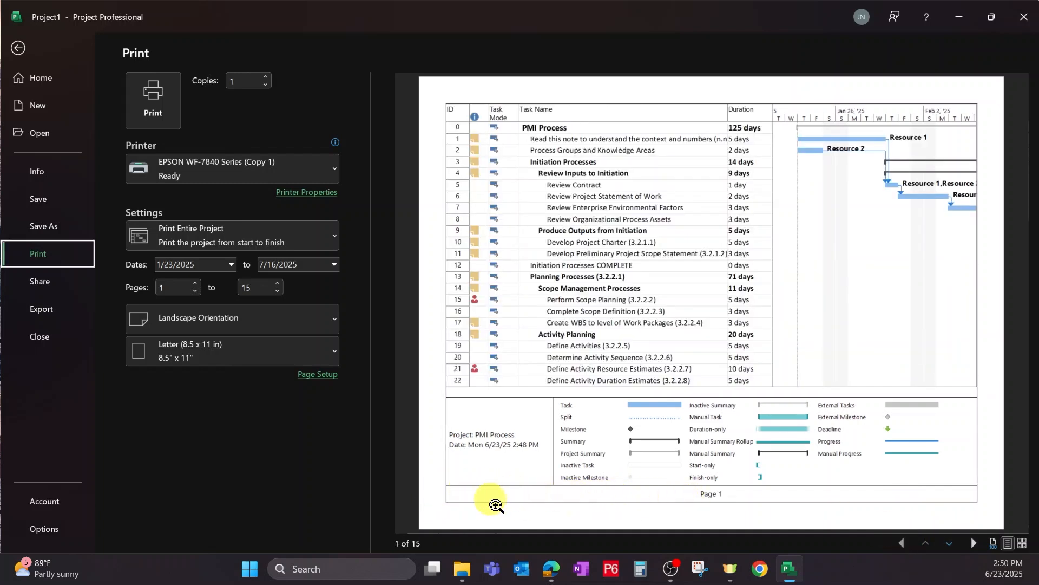
Review the preview's page order down to page 3 and across to page 4, then leave the print preview.
click(952, 545)
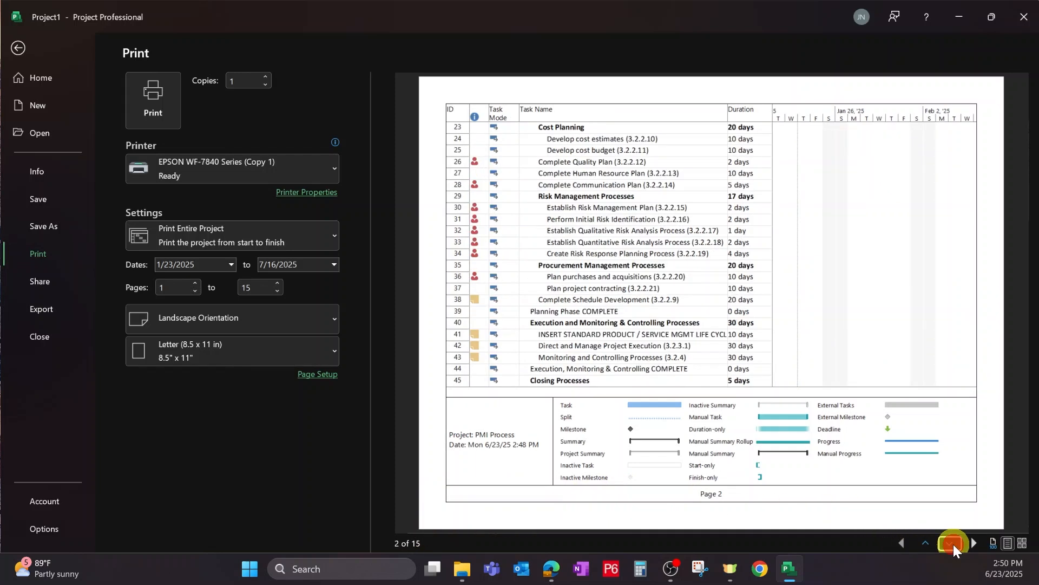
click(951, 544)
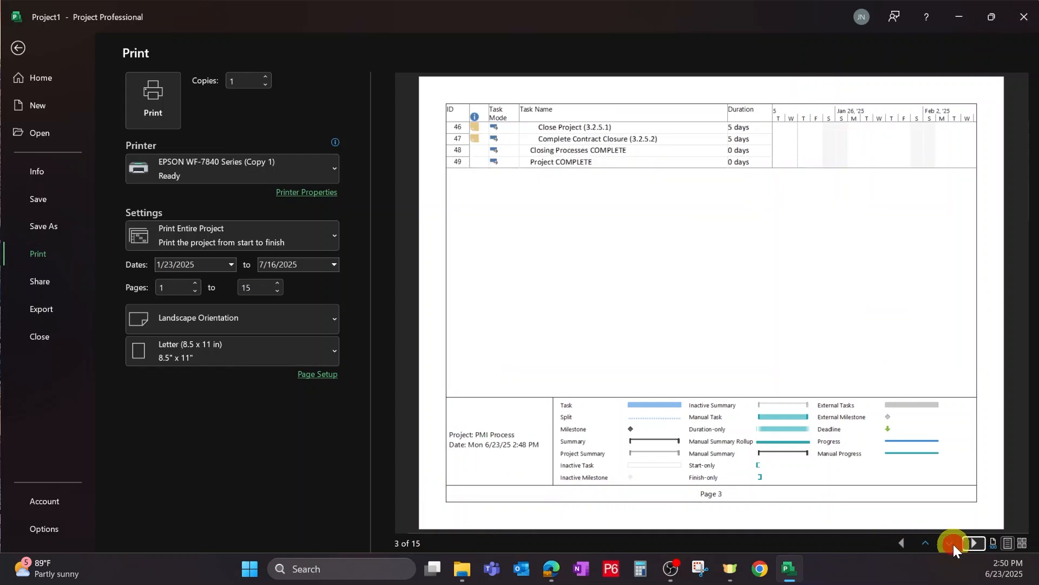
click(923, 541)
click(924, 541)
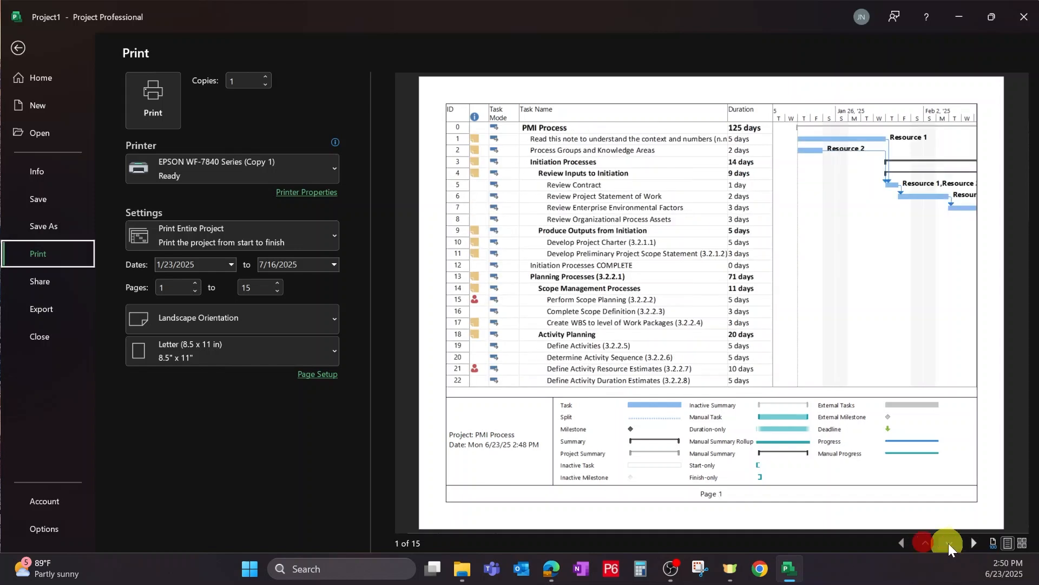
click(968, 541)
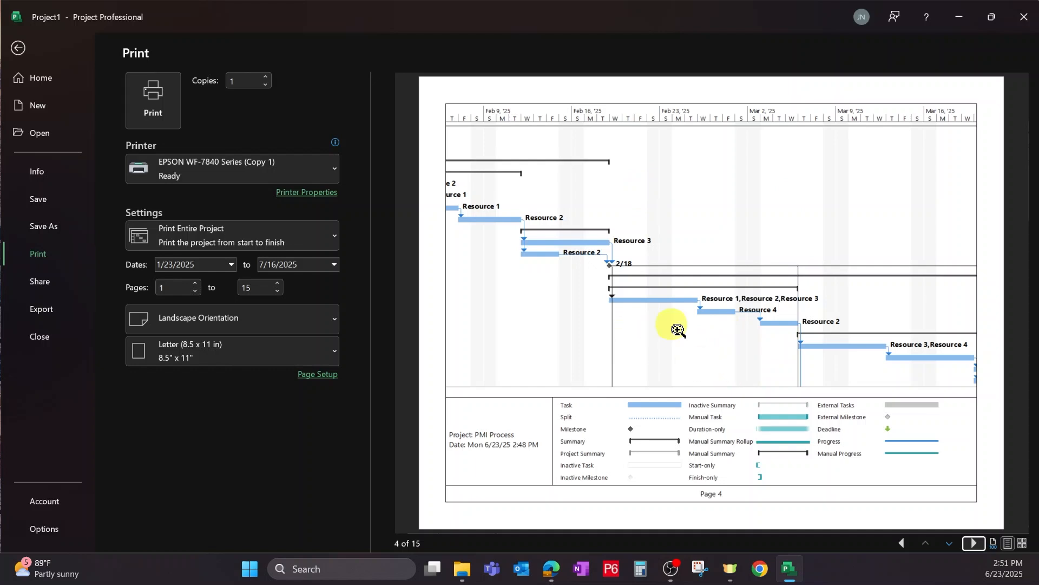
key(Escape)
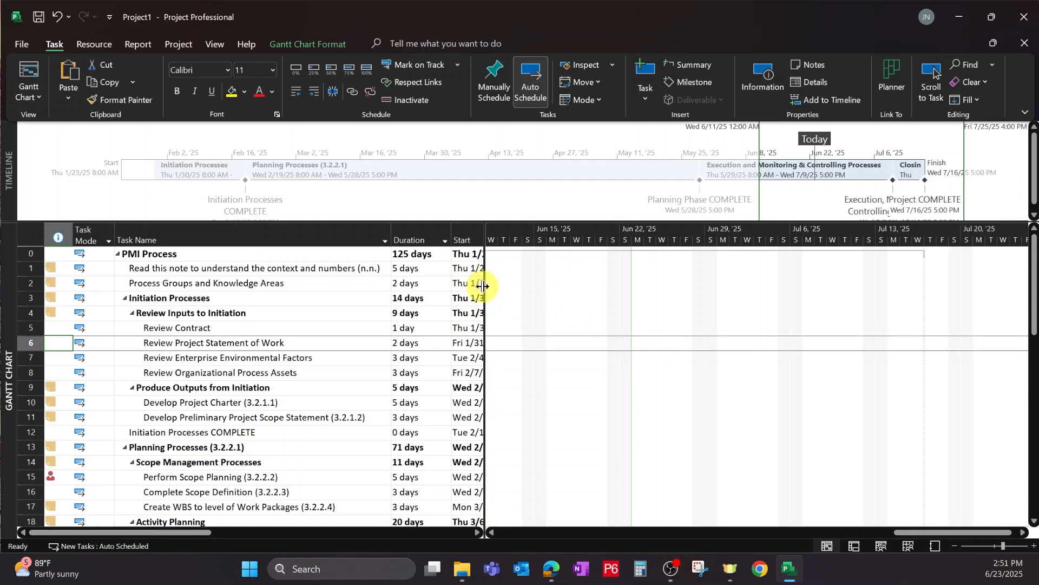
Extend the task table over the whole Gantt chart area and check how its columns split across the print preview pages.
drag(482, 286, 1030, 315)
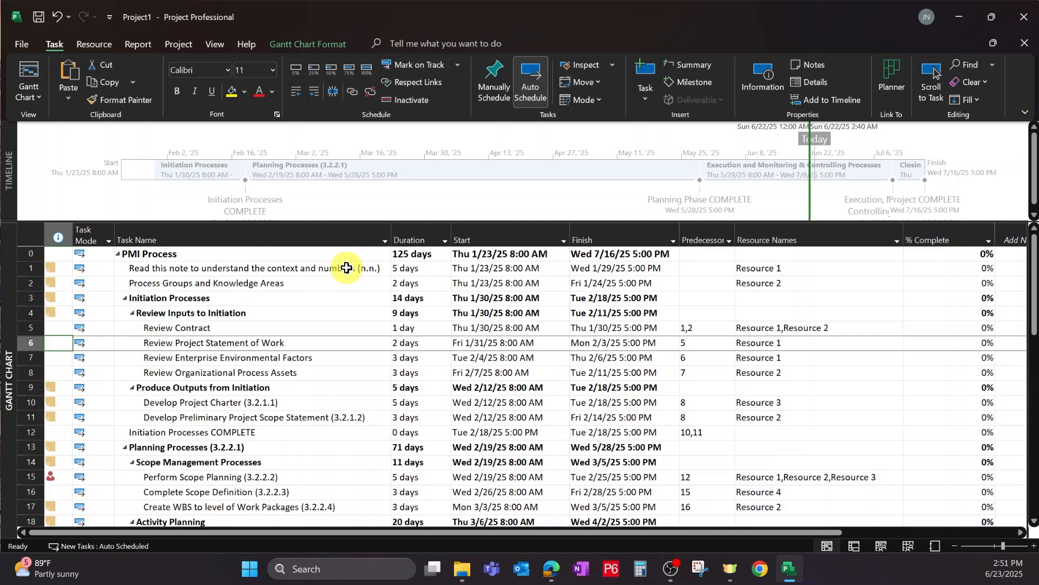
key(ctrl+p)
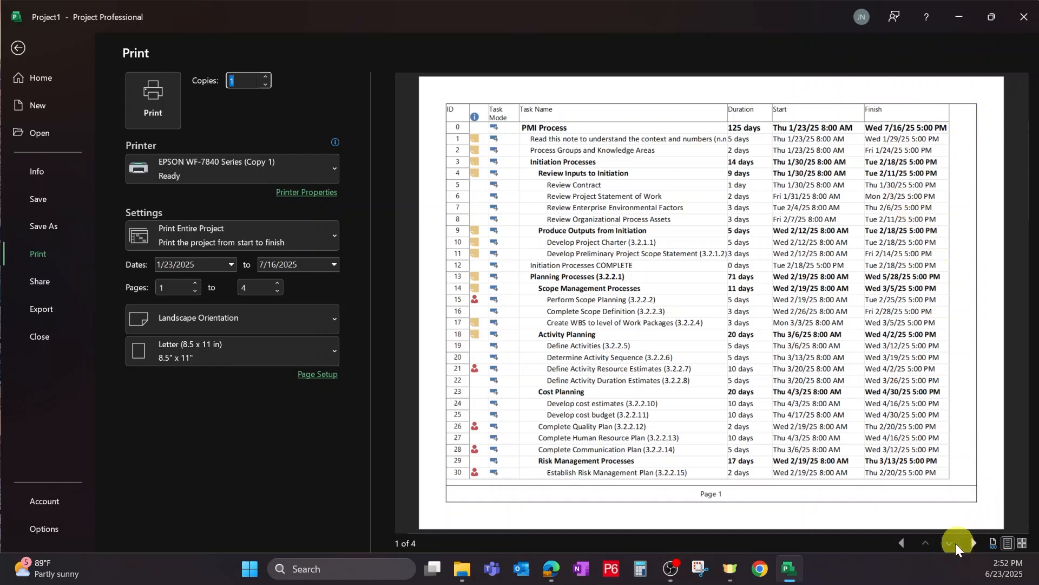
click(952, 543)
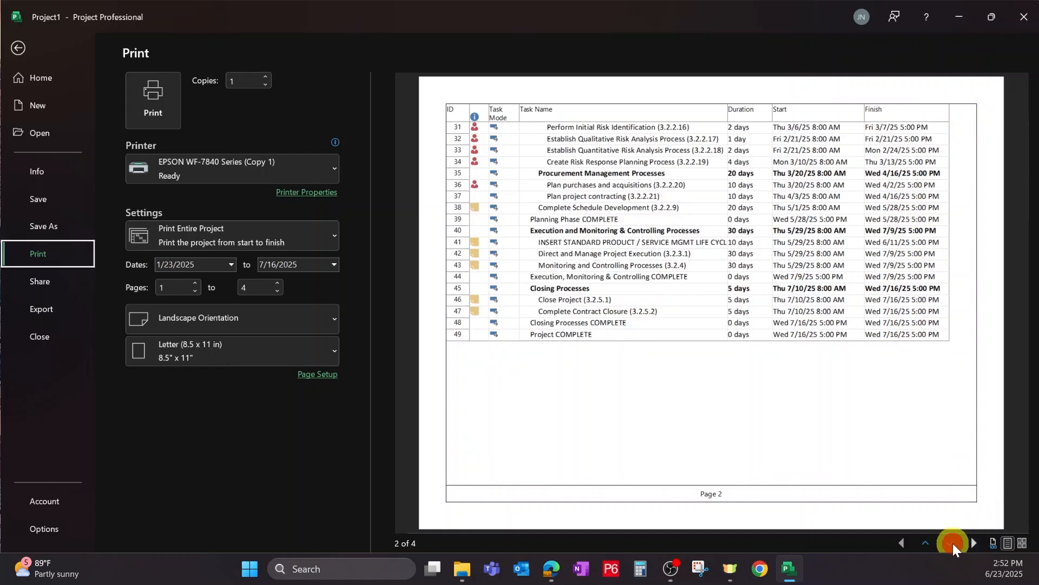
click(932, 542)
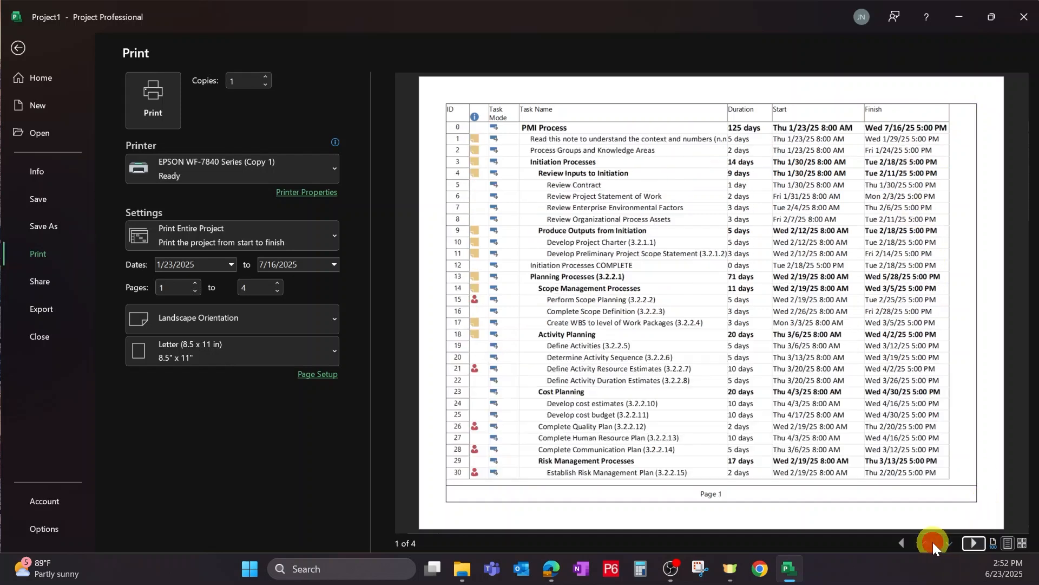
click(973, 543)
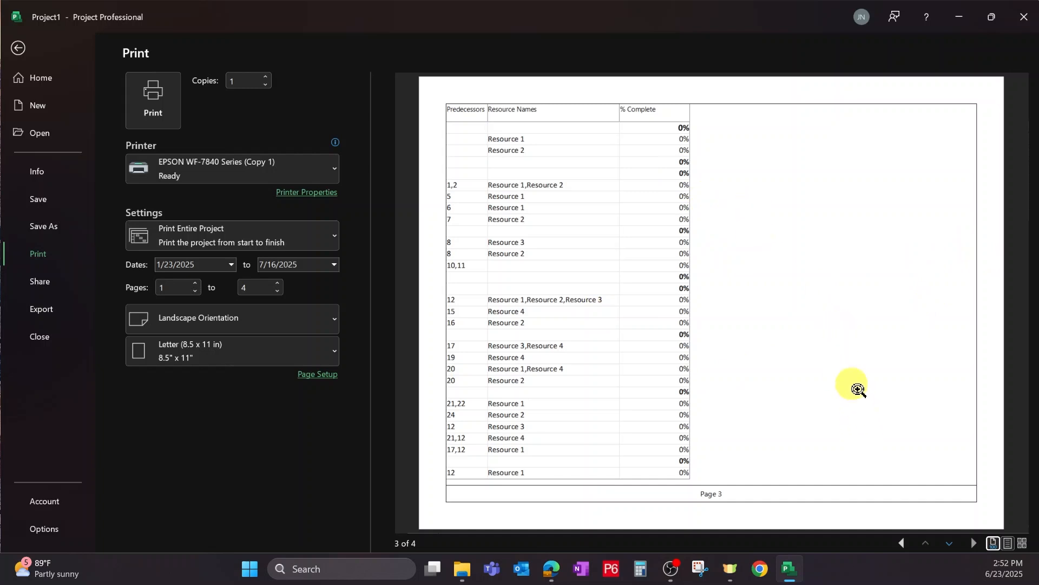
key(Escape)
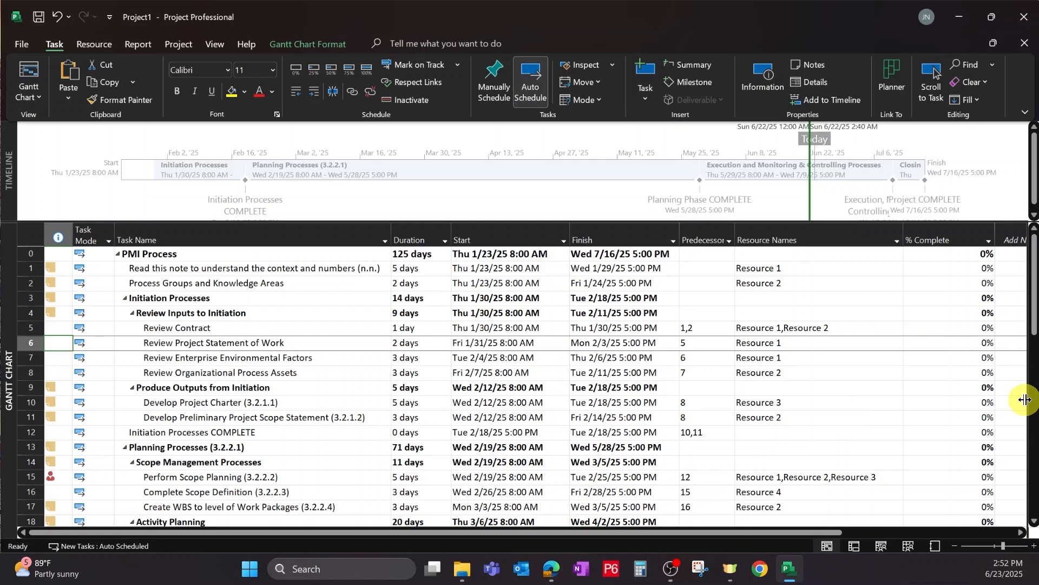
Pull the table divider back to the % Complete column and check pages 1 and 4 in the print preview.
drag(1025, 400, 979, 400)
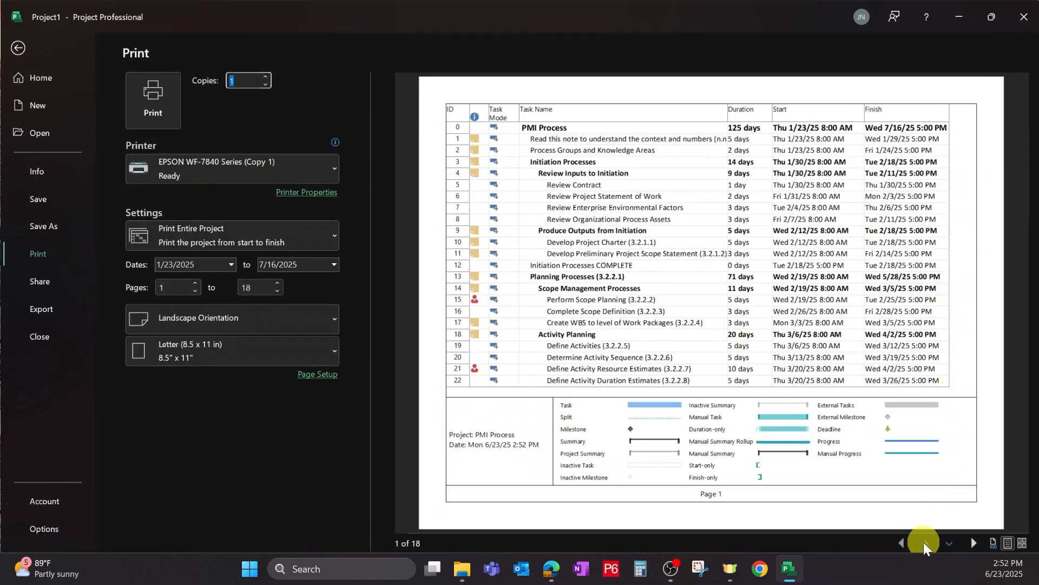
click(976, 543)
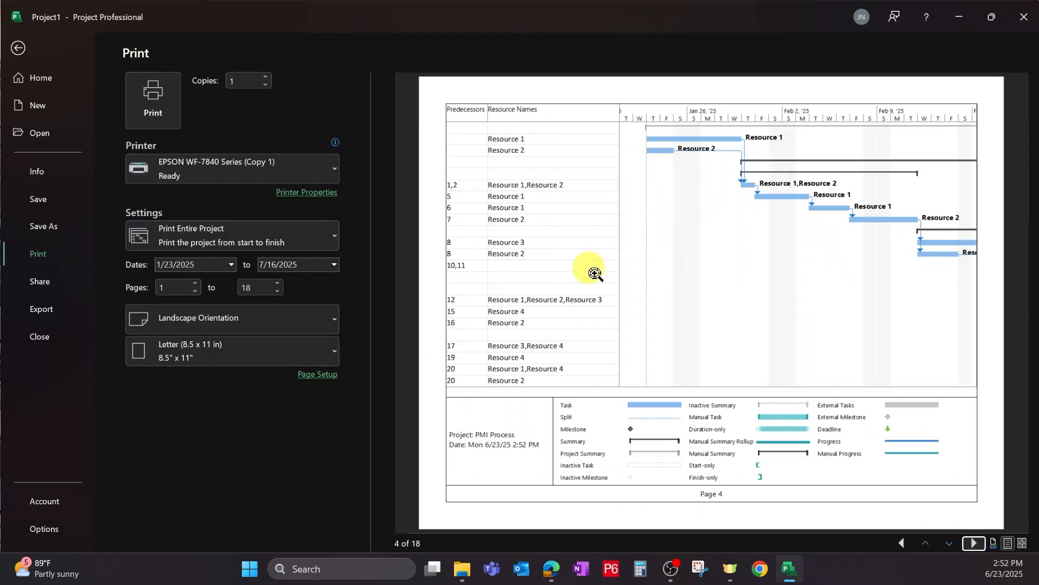
key(Escape)
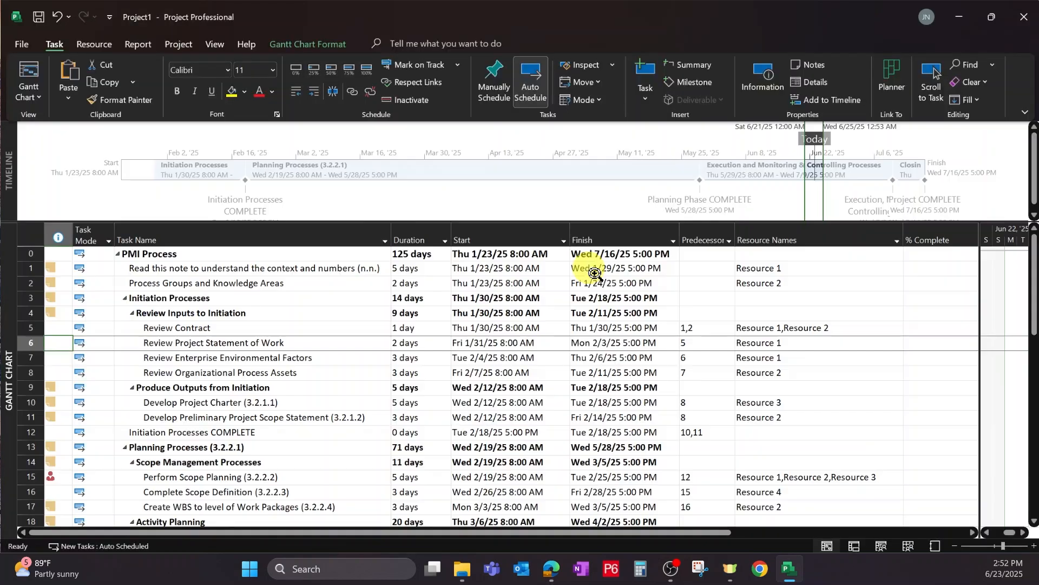
Narrow the Task Name column so long names wrap, and fit the Duration and Start columns to their contents.
click(300, 304)
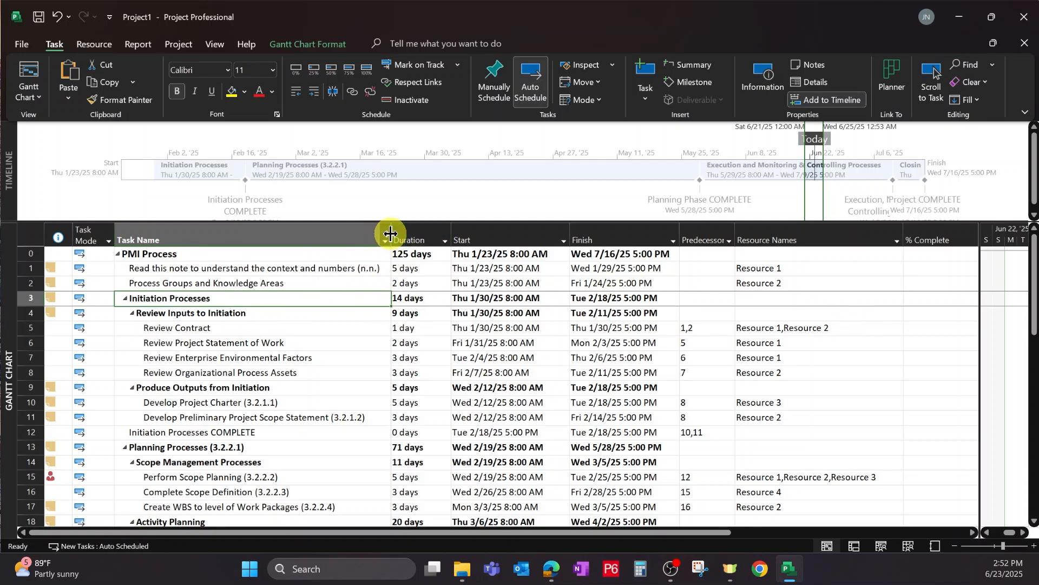
drag(391, 234, 320, 237)
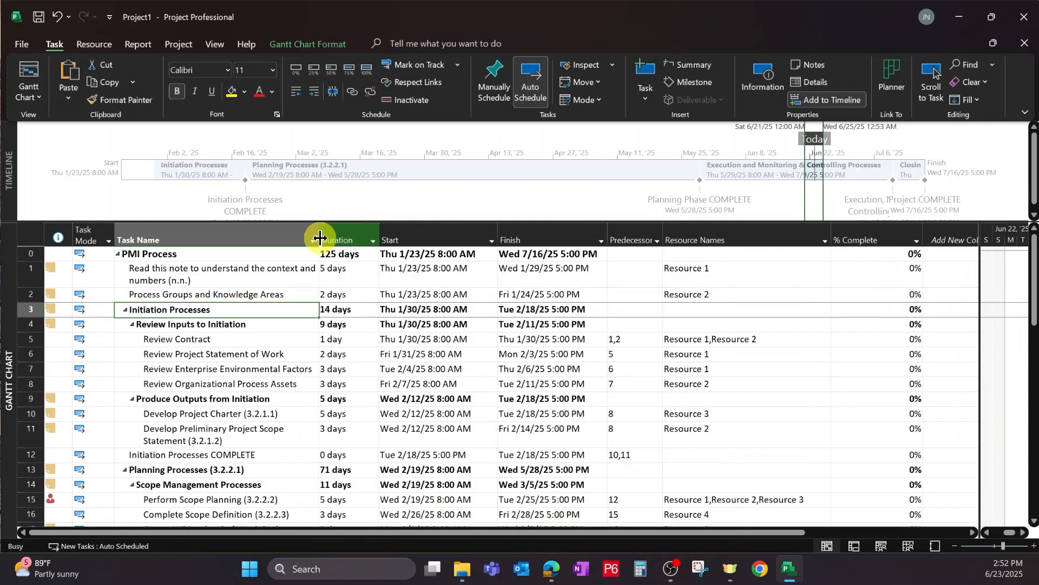
double_click(378, 237)
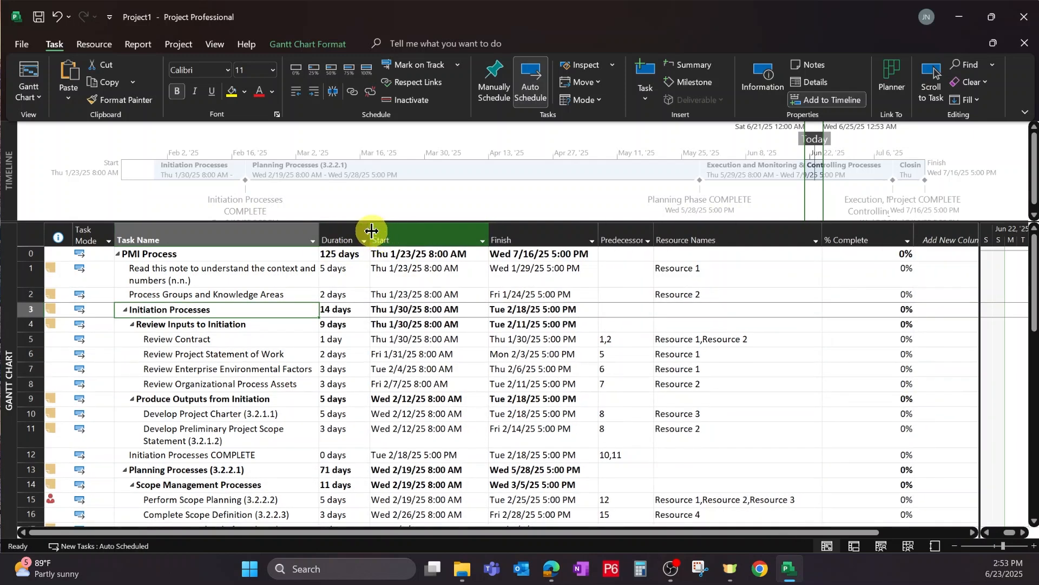
double_click(489, 235)
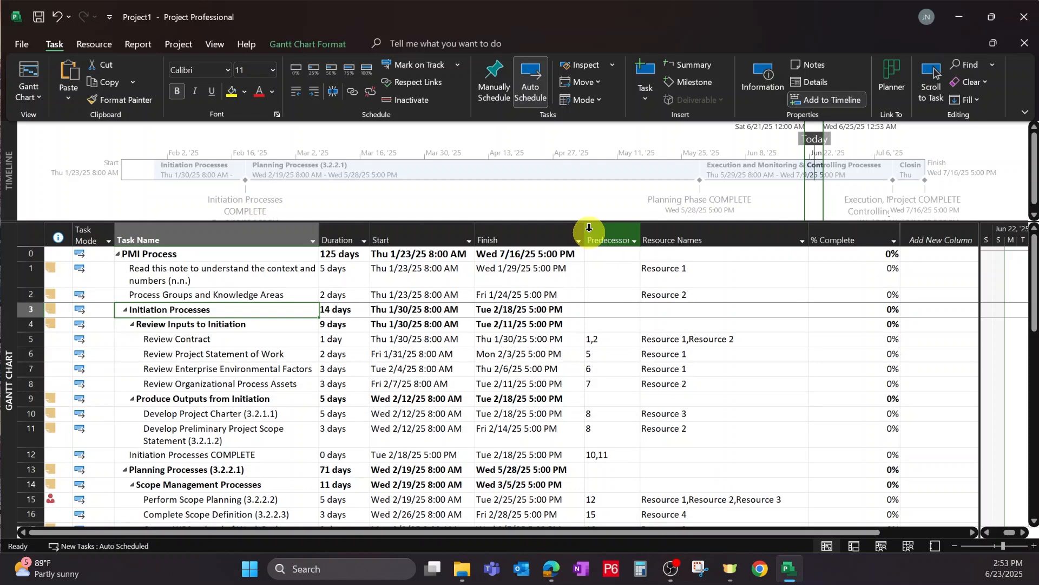
Narrow the Predecessors and Resource Names columns so the table takes up less width.
click(643, 231)
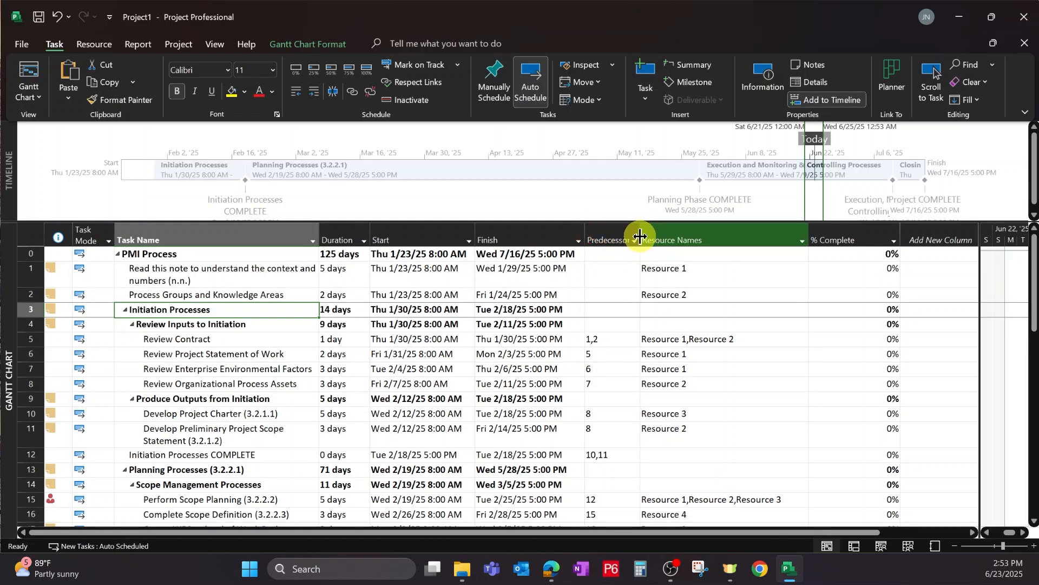
double_click(641, 235)
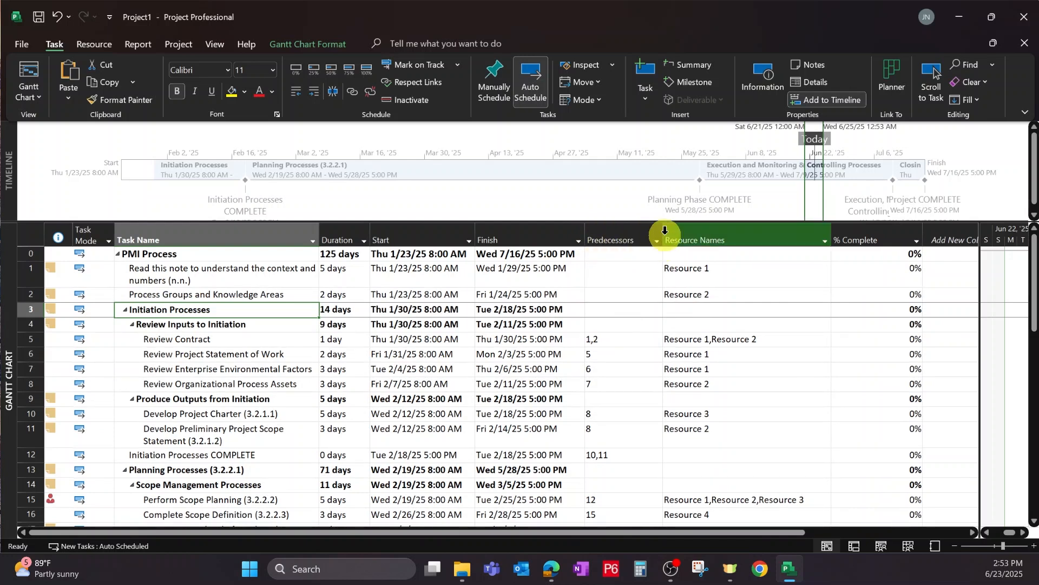
drag(664, 236, 631, 239)
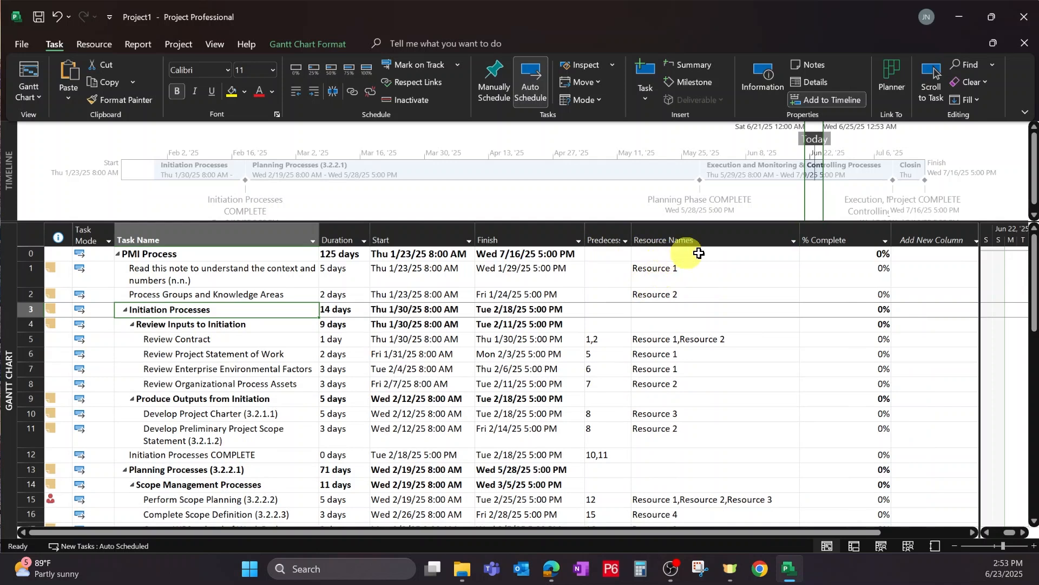
drag(798, 237, 827, 237)
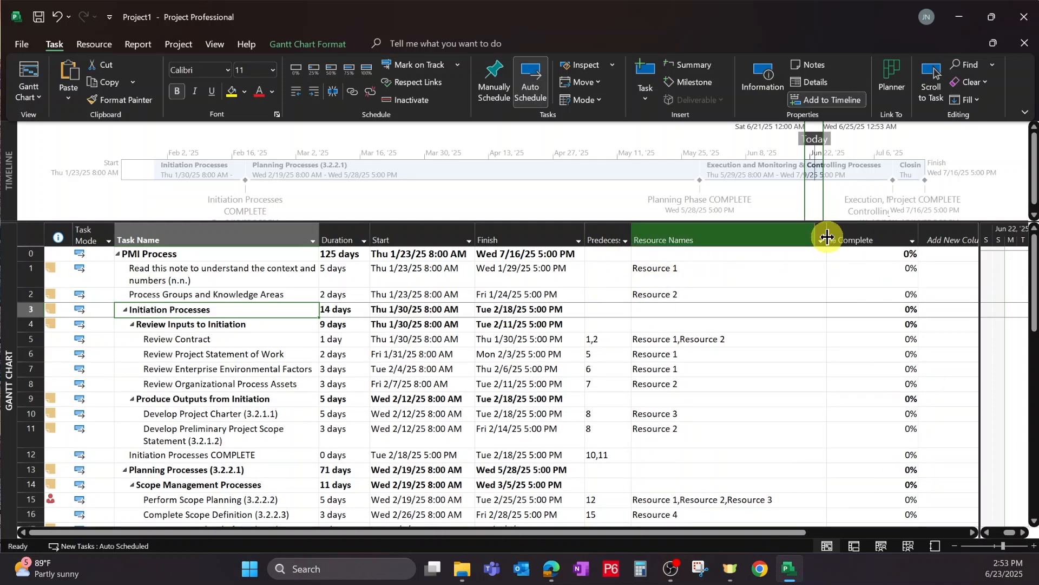
drag(826, 235, 722, 246)
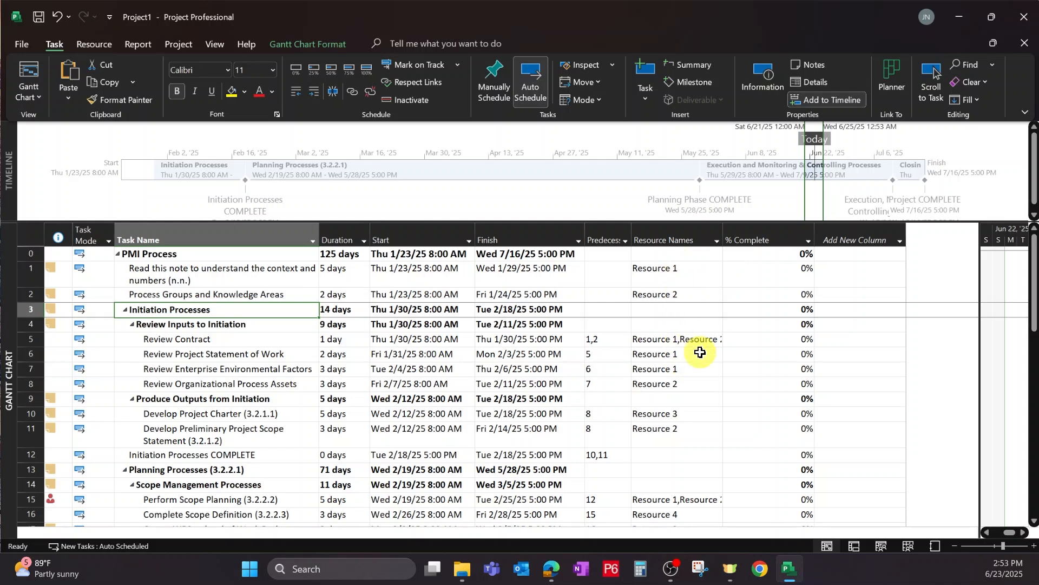
Turn on text wrapping for the Resource Names column.
click(711, 240)
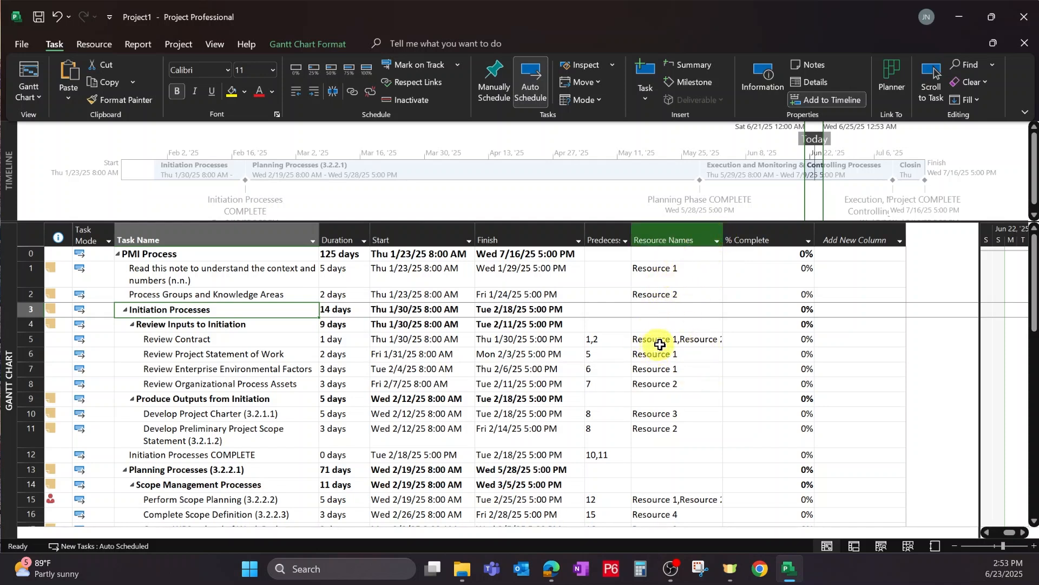
click(242, 342)
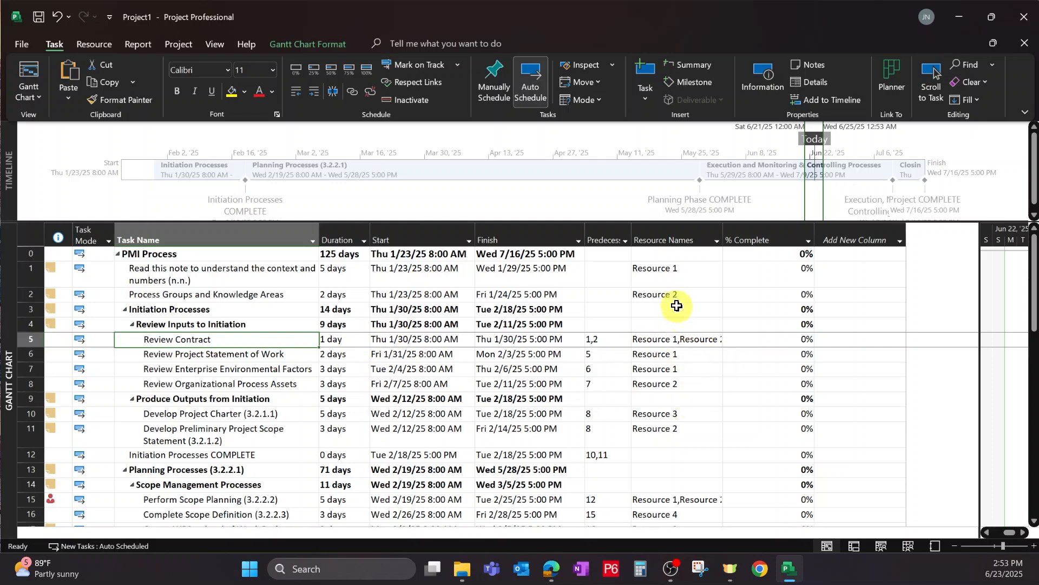
click(667, 233)
right_click(663, 229)
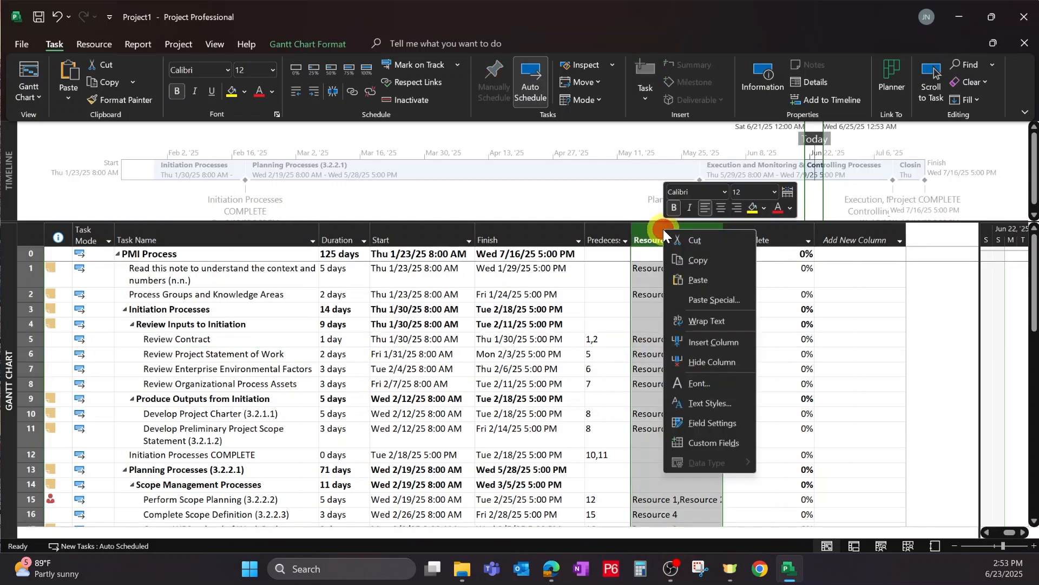
click(708, 321)
click(679, 352)
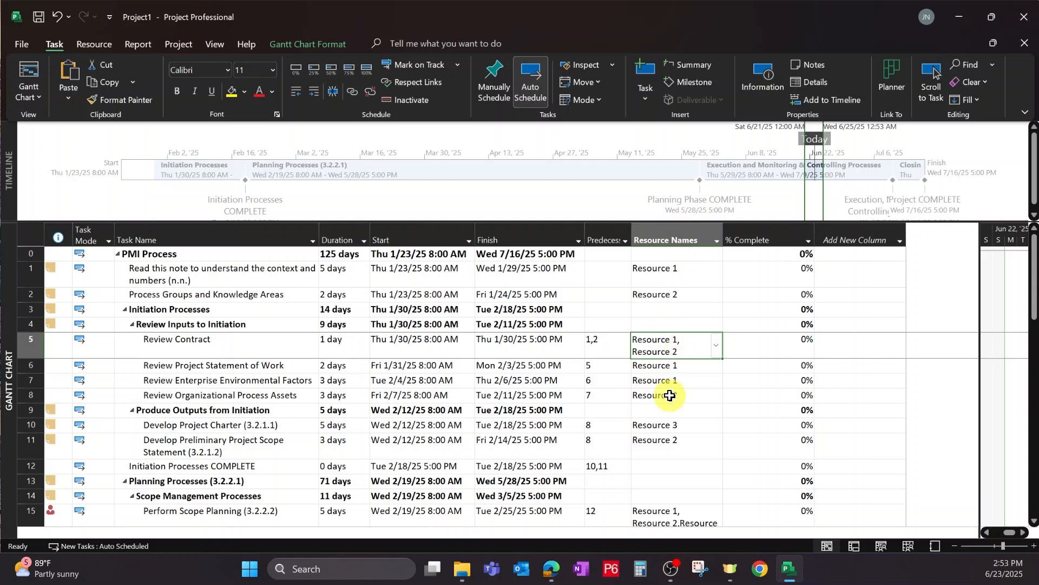
Widen the Resource Names column slightly so the wrapped names show in full, and narrow the % Complete column to its values.
scroll(668, 394, down, 1)
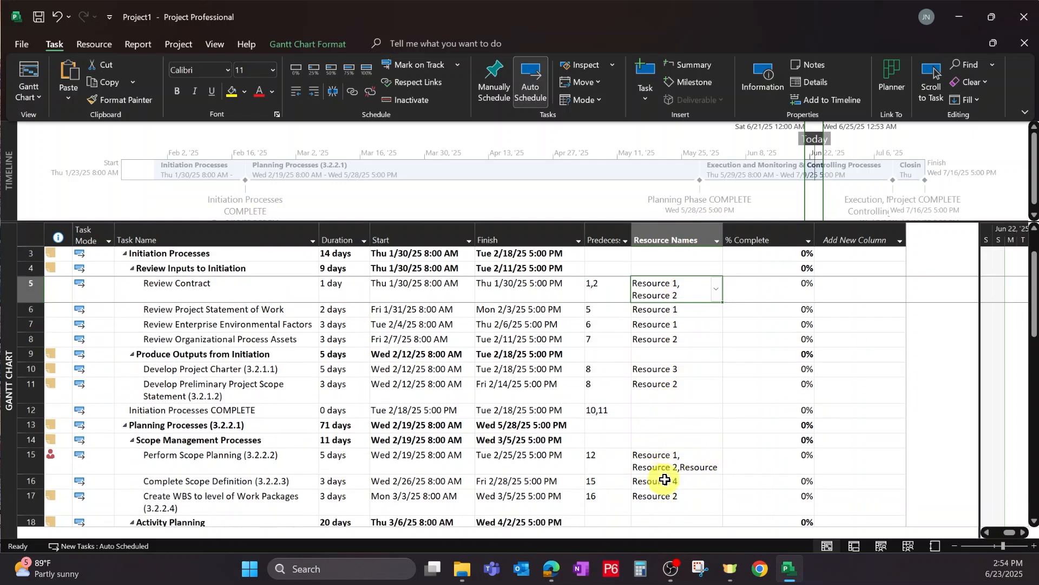
click(706, 466)
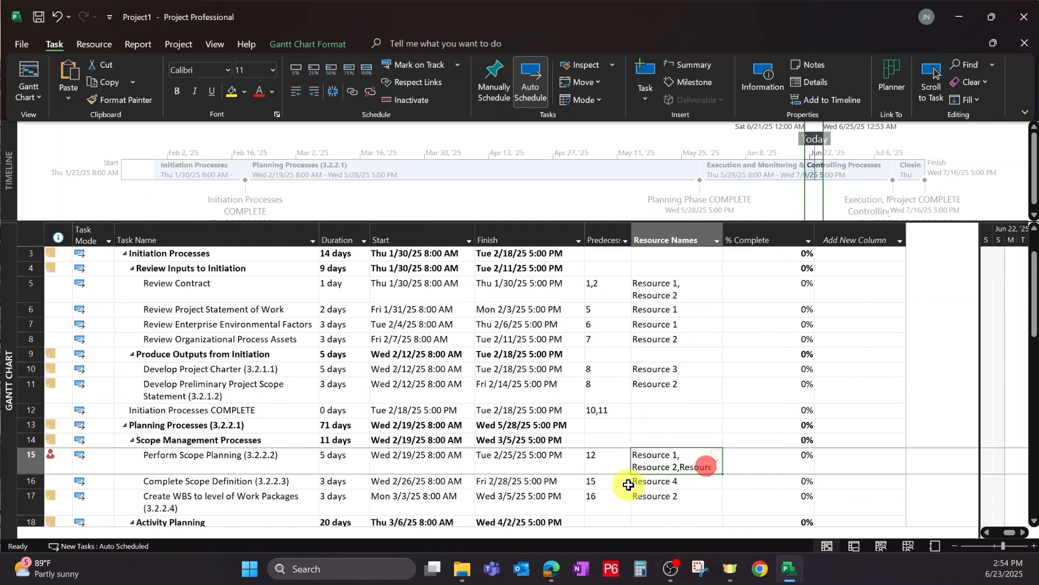
click(661, 370)
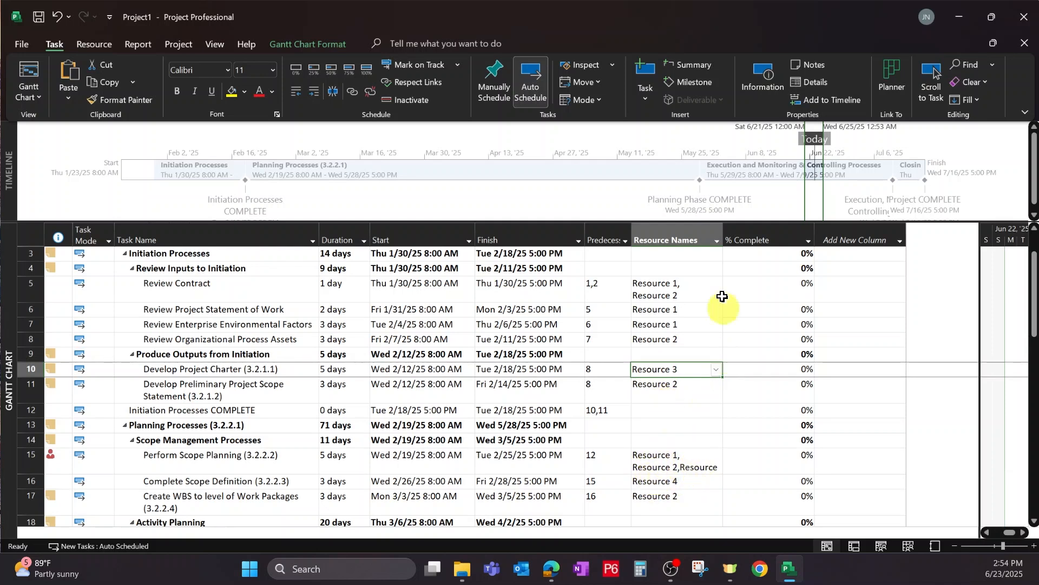
drag(724, 234, 730, 227)
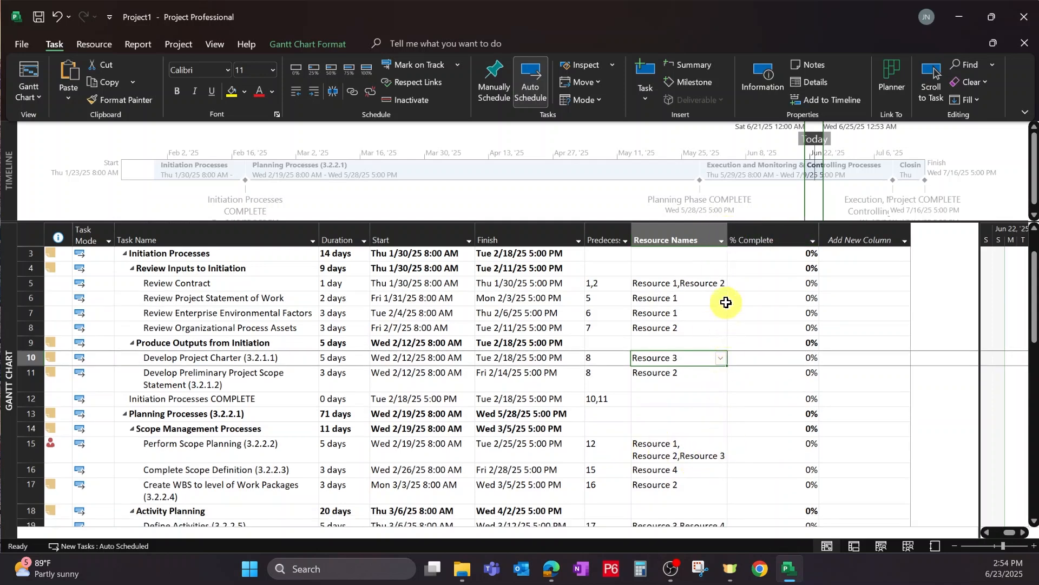
drag(728, 232, 729, 232)
drag(818, 236, 757, 247)
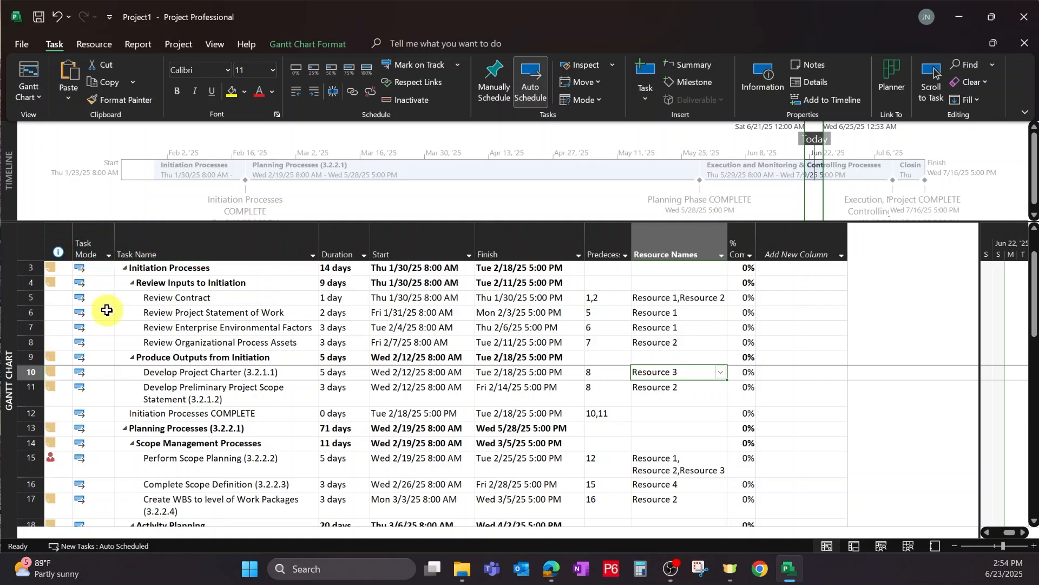
Hide the Task Mode column to save table width.
click(91, 248)
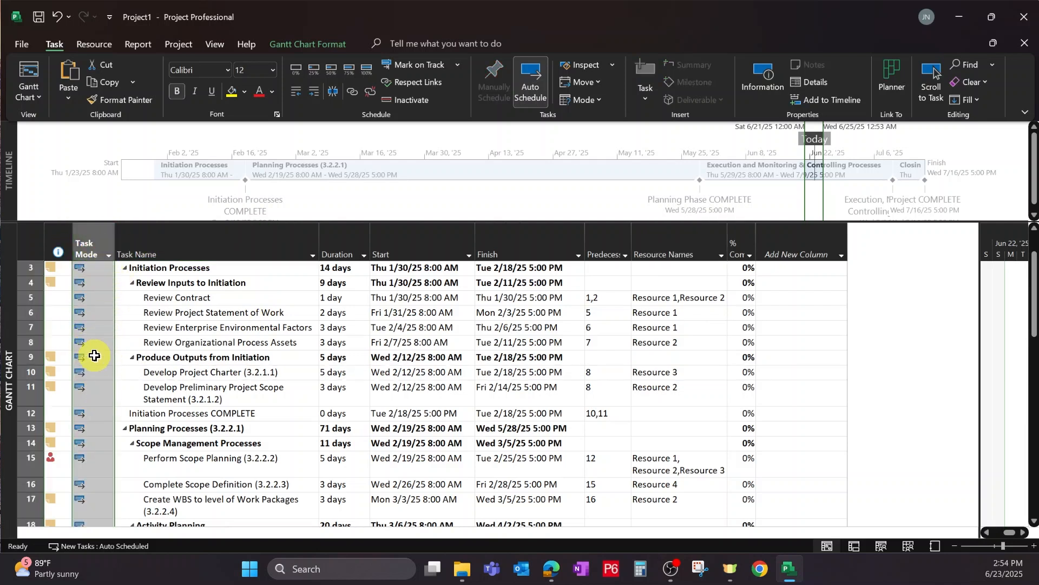
right_click(95, 240)
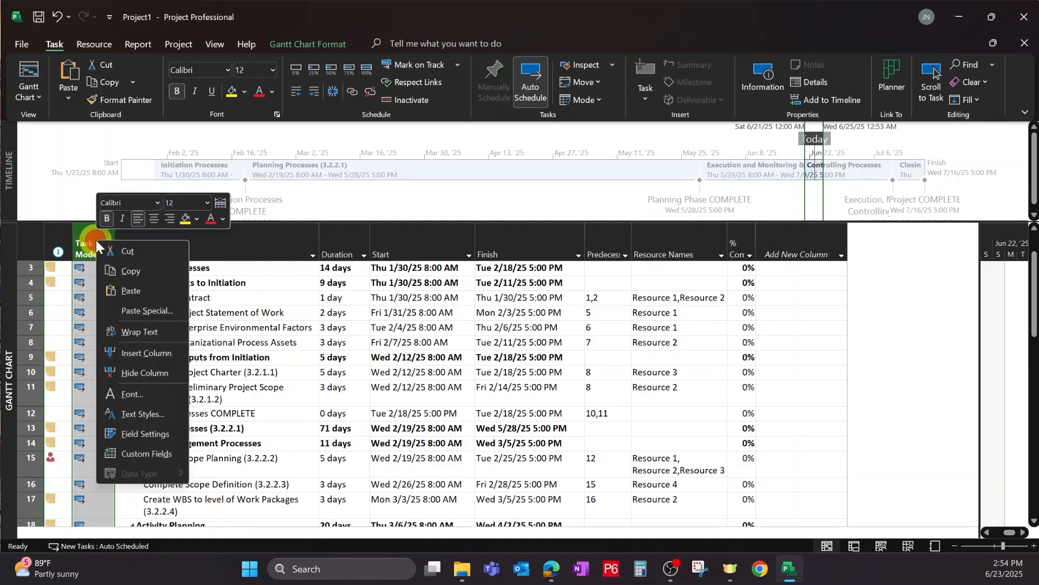
click(135, 378)
click(168, 298)
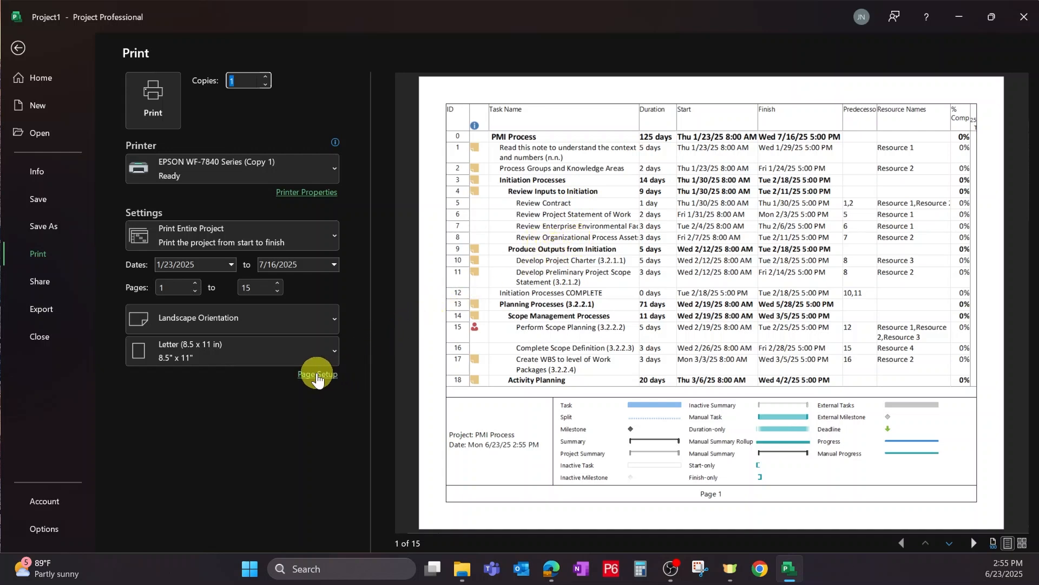
Set the Gantt Chart's print scaling to 80% of normal size in the page setup.
click(318, 376)
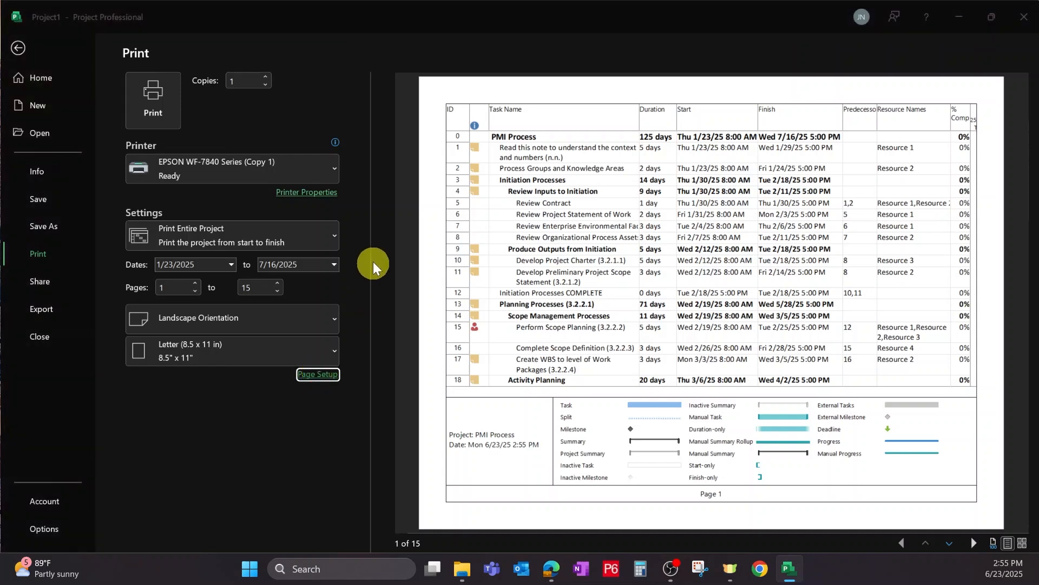
click(386, 193)
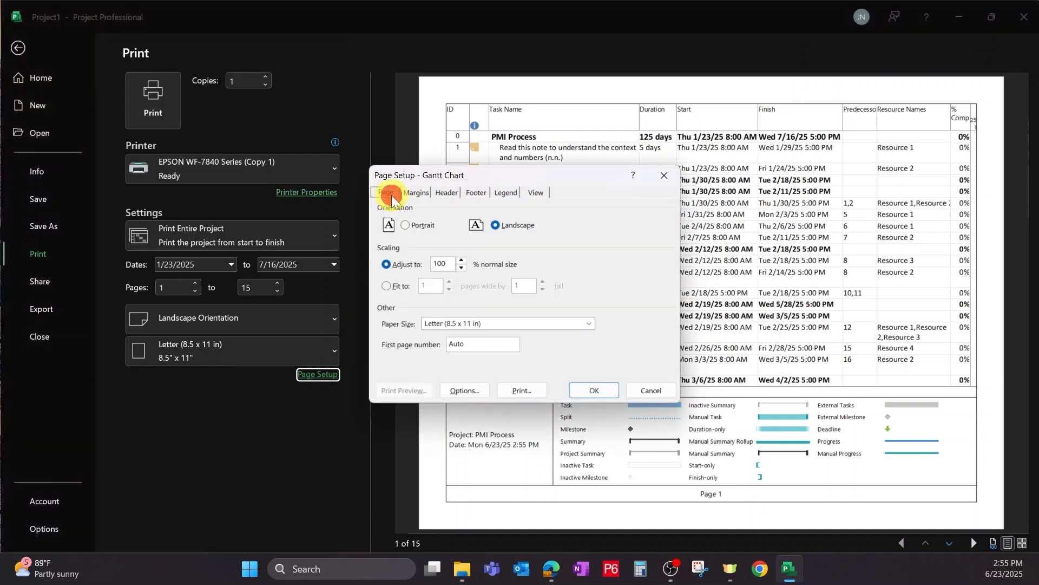
click(461, 267)
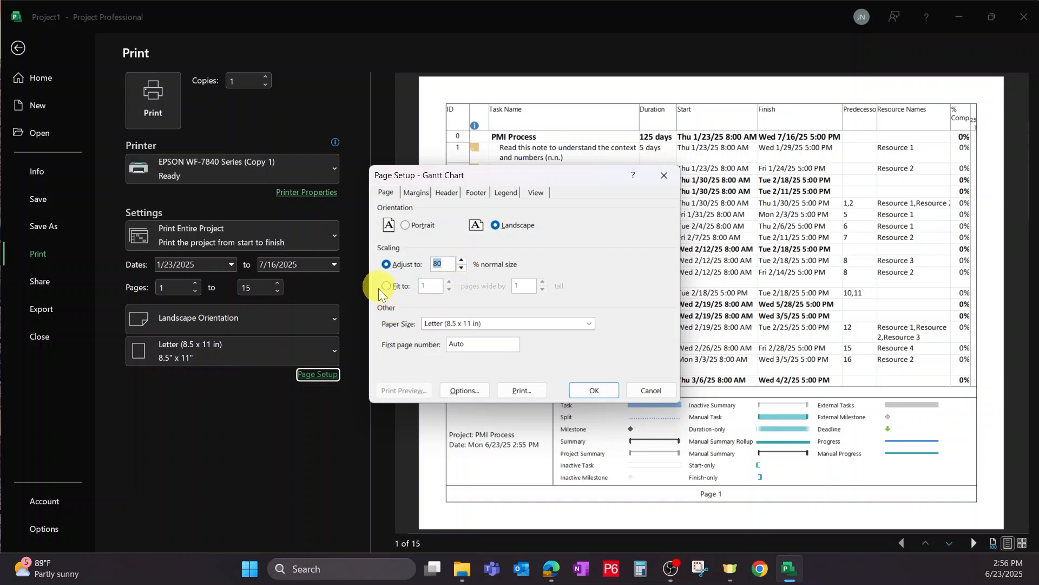
click(585, 391)
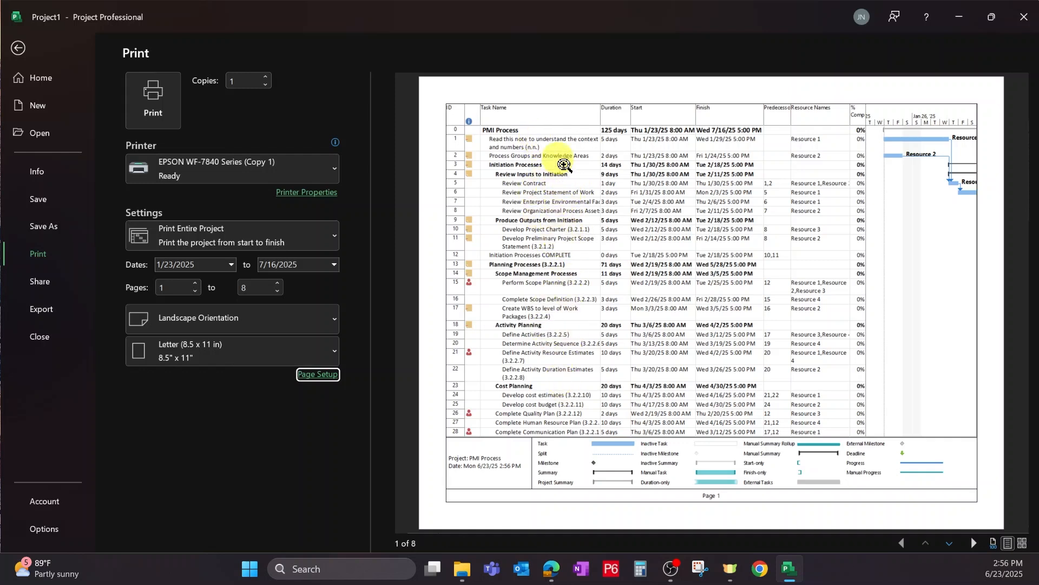
Turn text wrapping off and back on for the Task Name column, and recheck page 1 in the print preview.
key(Escape)
click(254, 238)
right_click(229, 238)
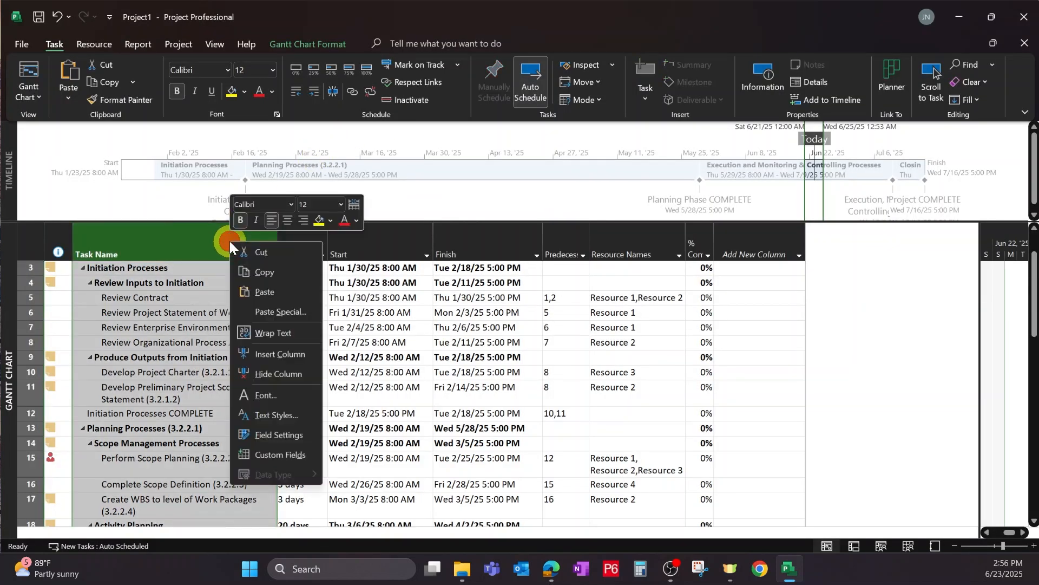
click(261, 334)
click(182, 260)
right_click(169, 237)
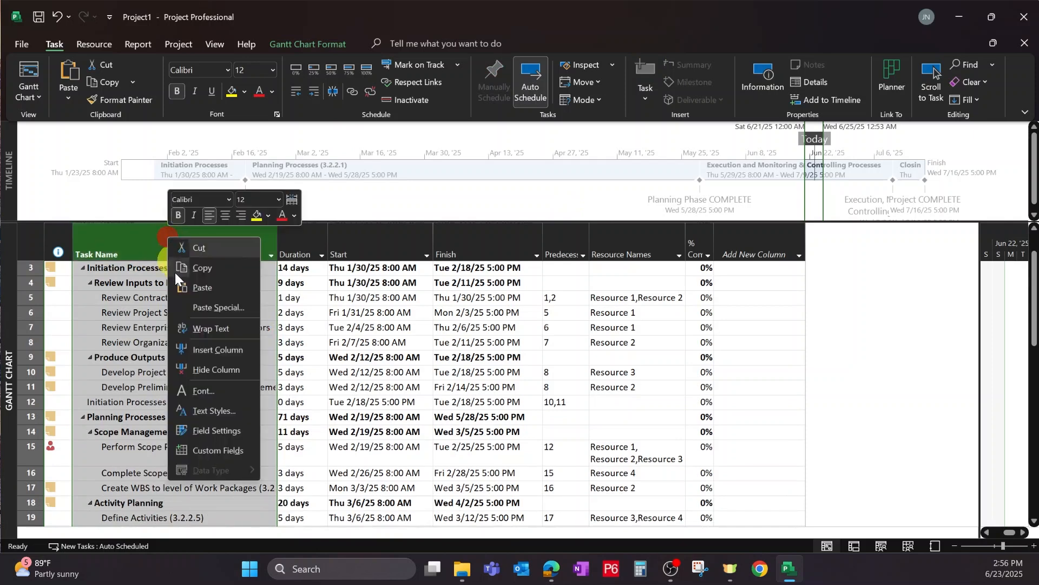
click(213, 329)
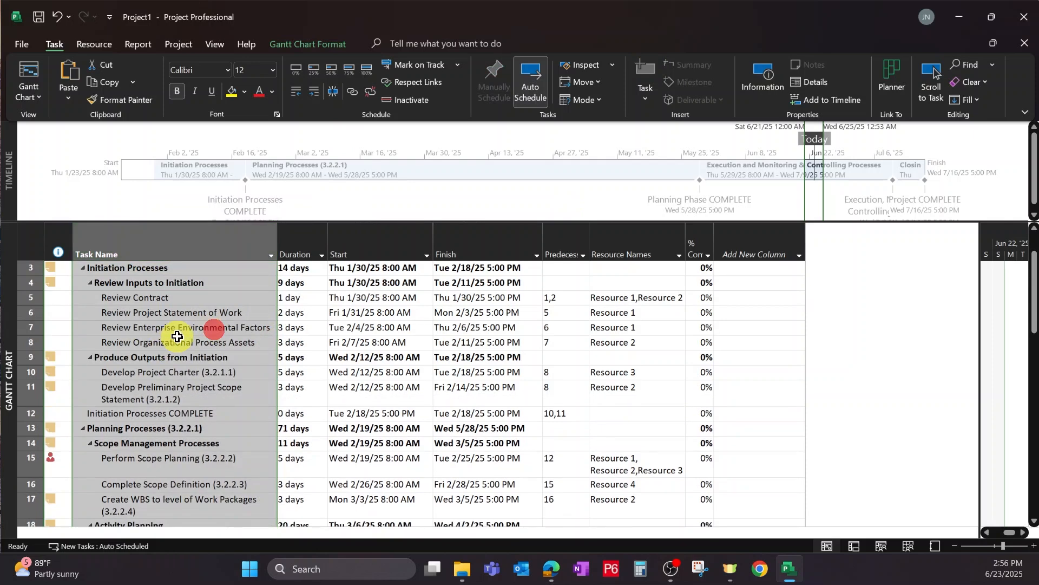
click(178, 346)
scroll(181, 340, down, 1)
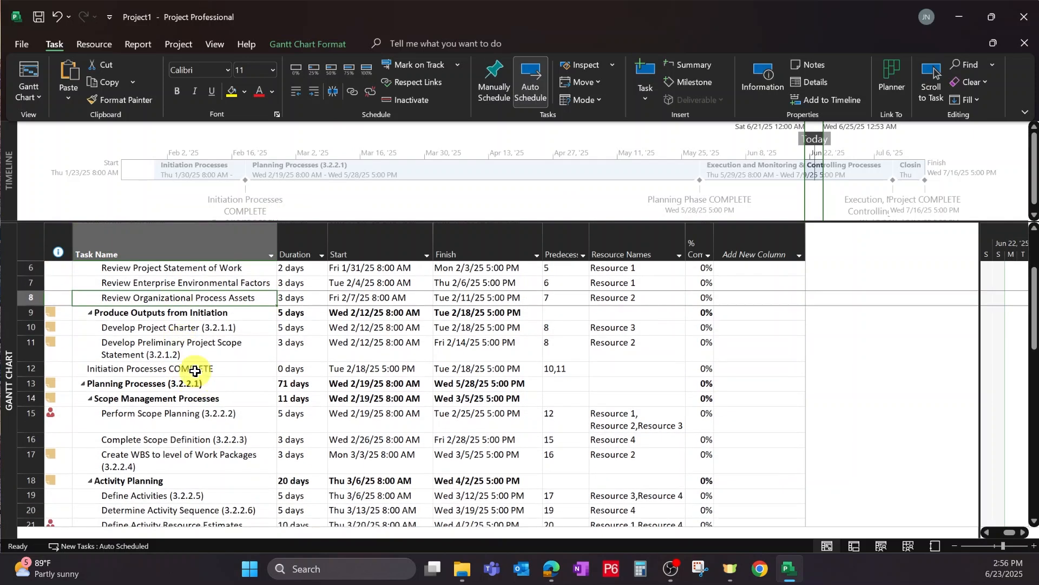
key(ctrl+p)
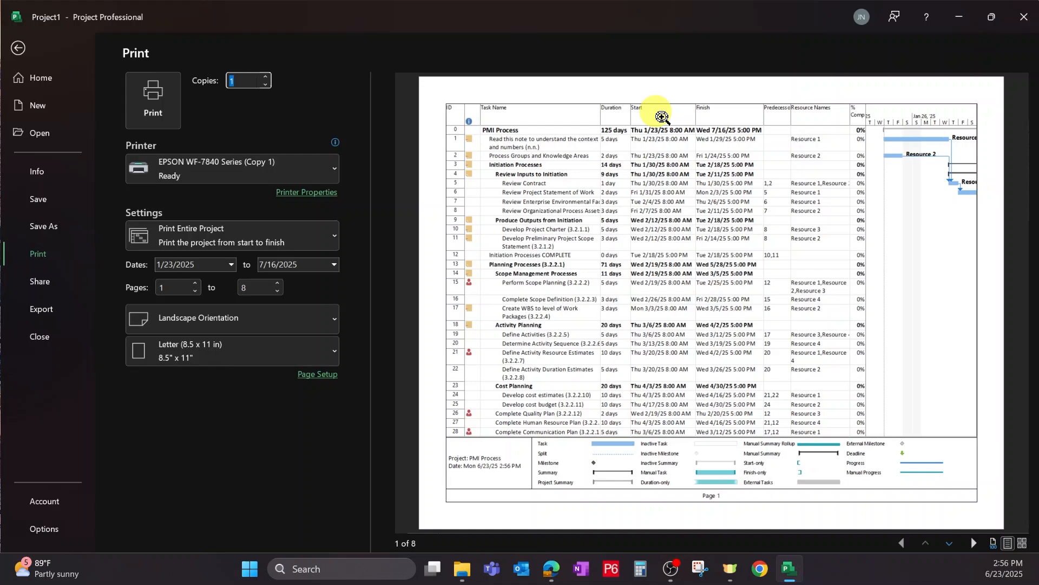
Widen the Task Name column so long task names are not cut off in print, and return to the print preview.
key(Escape)
drag(277, 242, 323, 242)
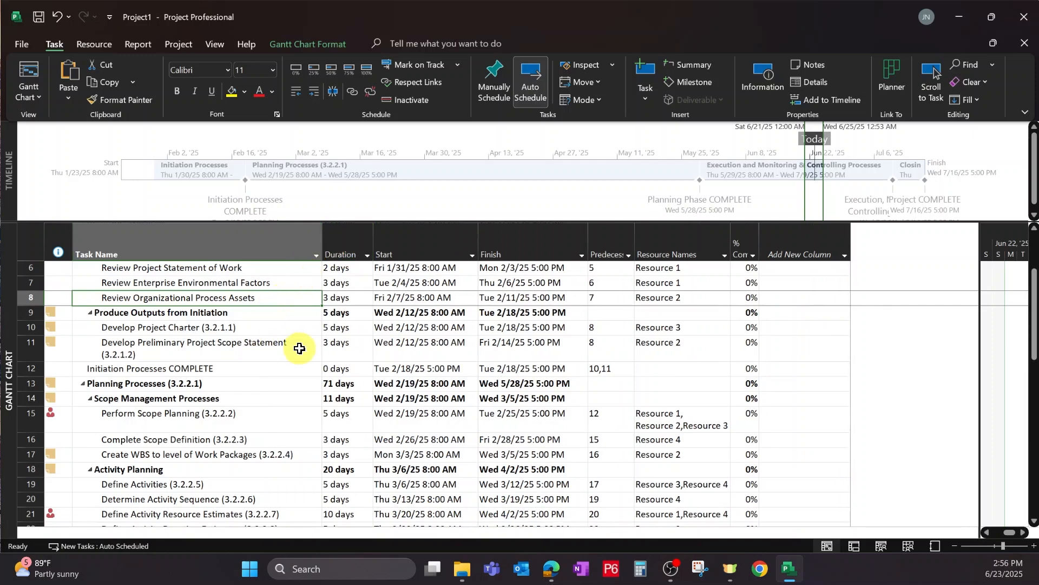
key(ctrl+p)
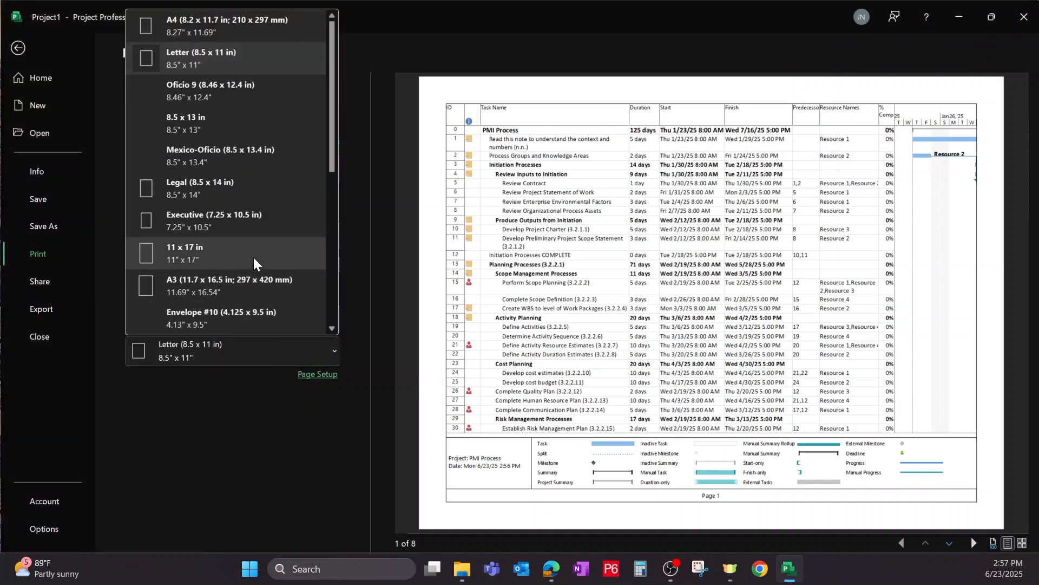
Set the paper size to 11 x 17 in and the print scaling to 90% of normal size.
click(230, 255)
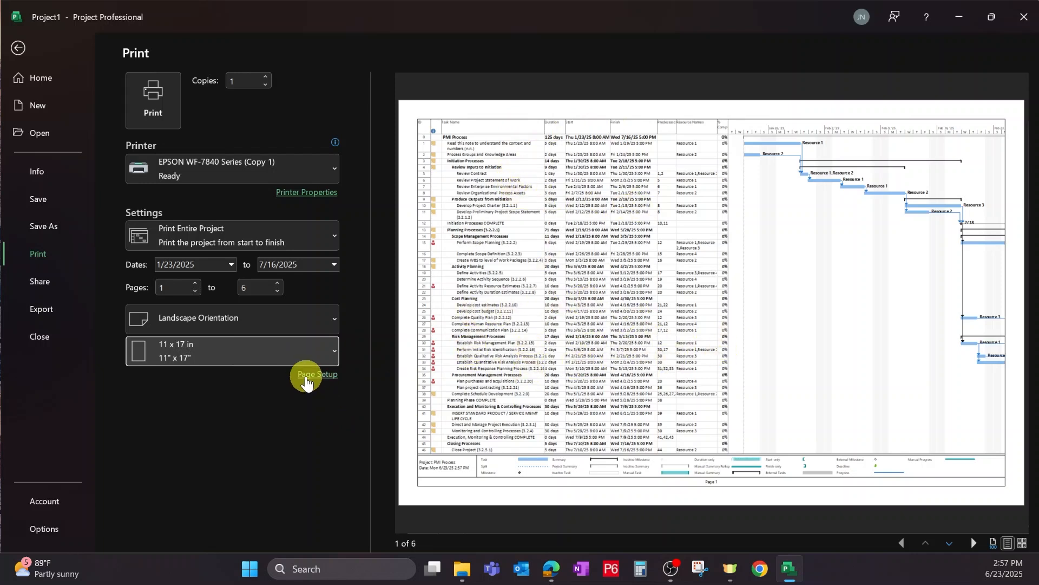
click(307, 381)
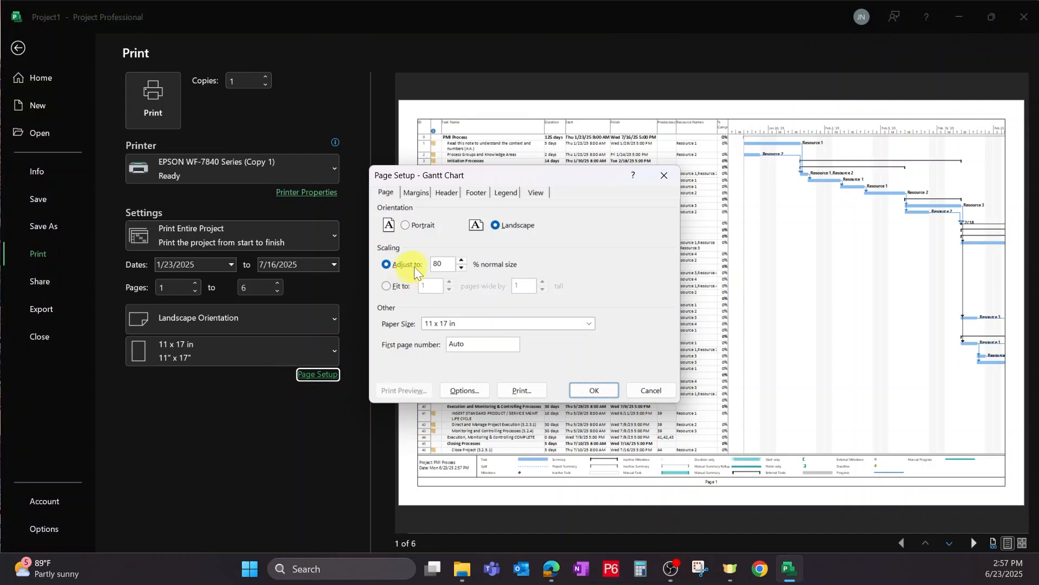
click(461, 261)
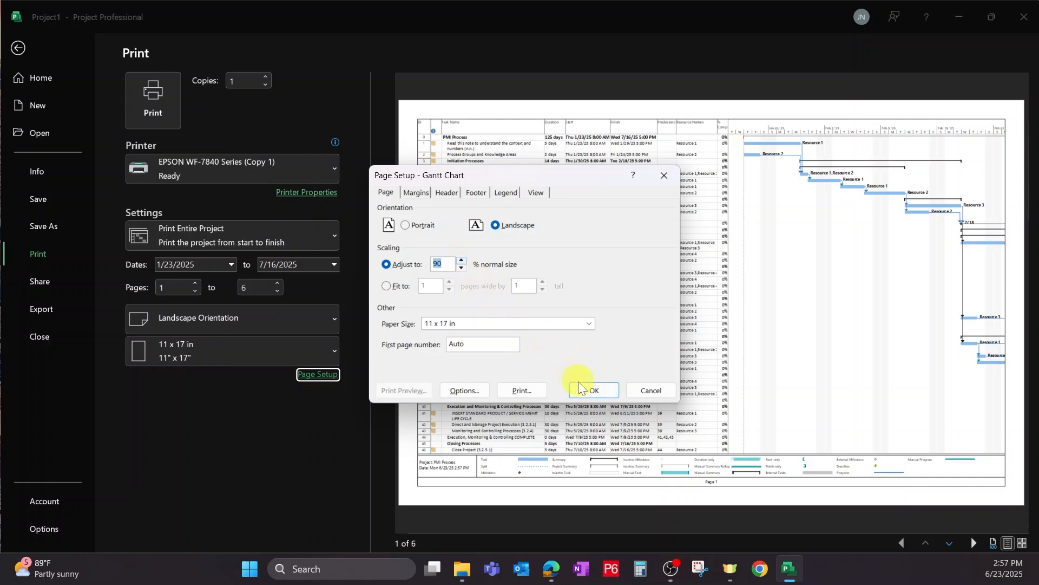
click(591, 390)
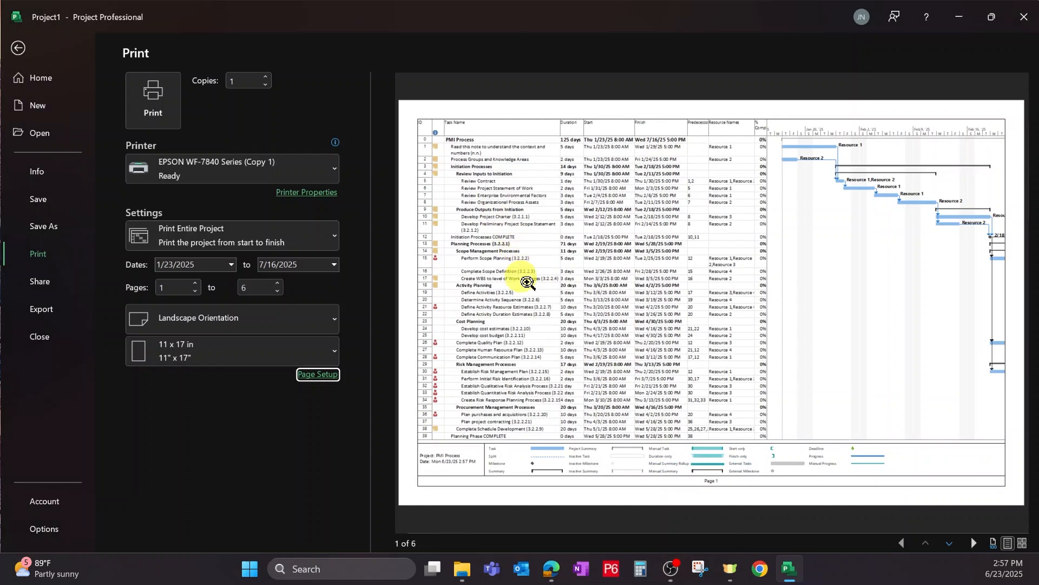
Raise the print scaling to 95% of normal size.
click(319, 375)
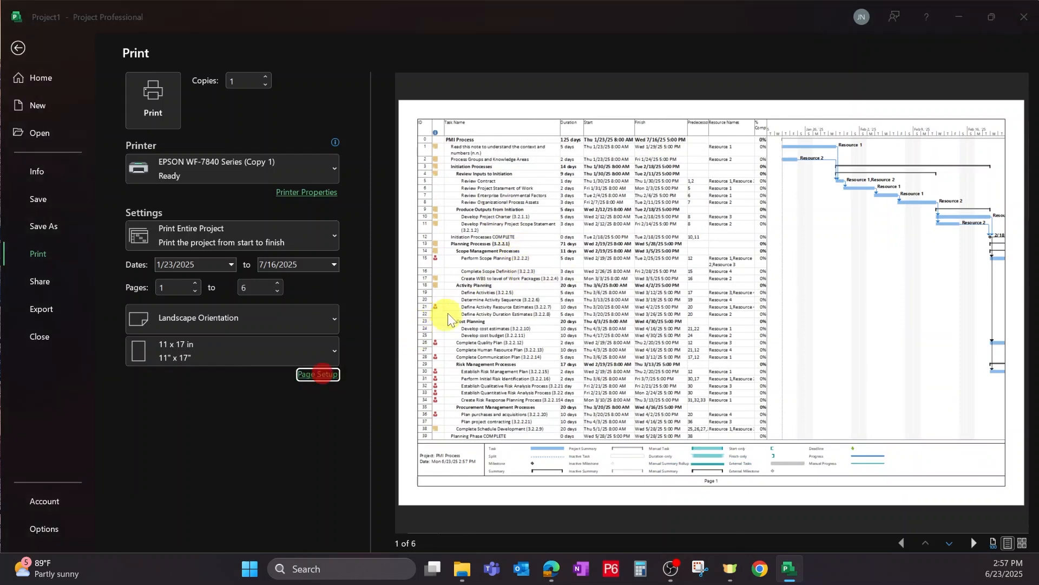
click(461, 263)
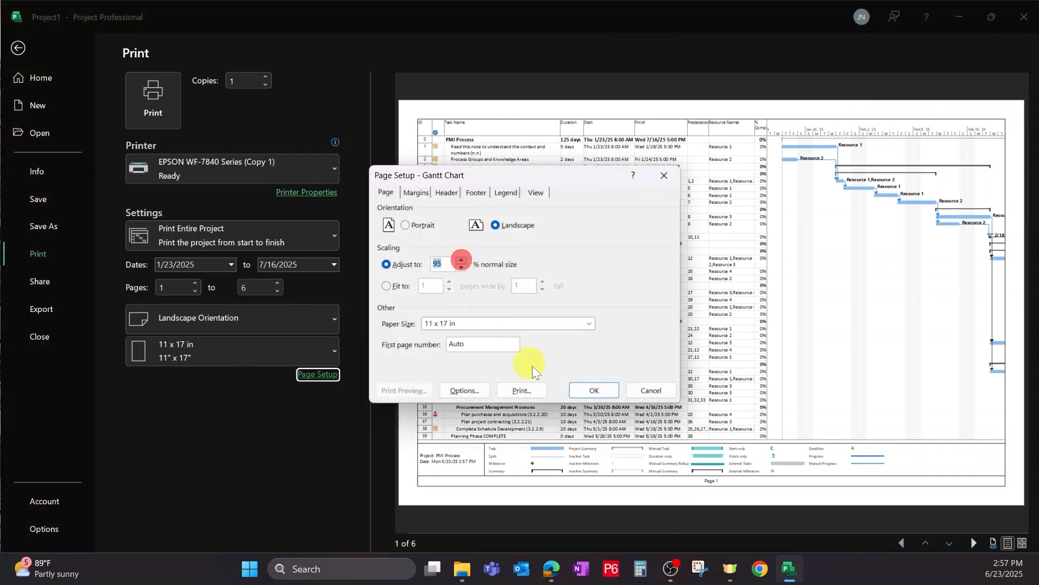
click(594, 390)
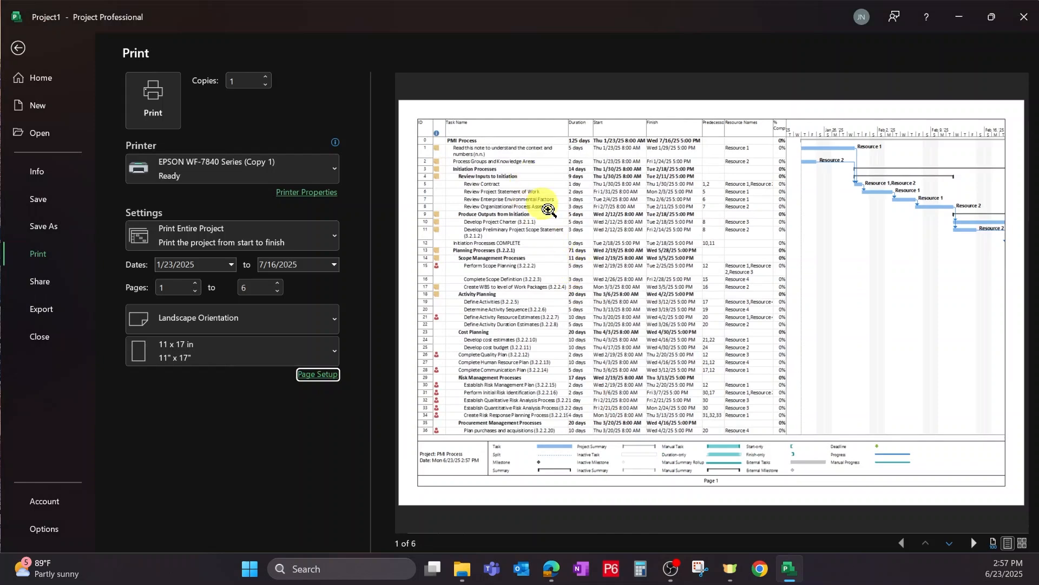
Widen the Task Name column further so long names fit on one line, and check pages 2 to 4 in the print preview.
key(Escape)
drag(321, 236, 421, 242)
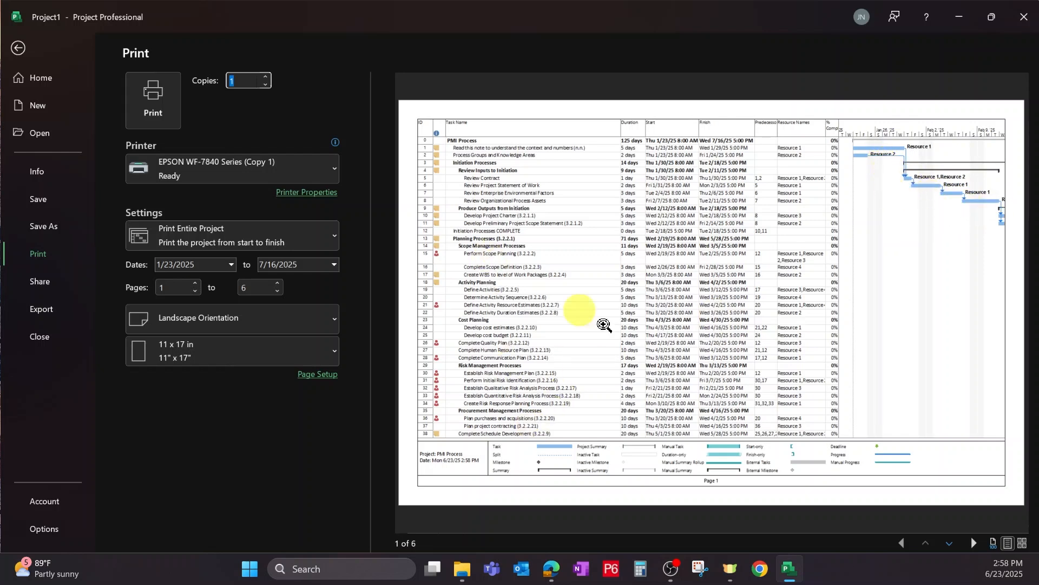
click(948, 543)
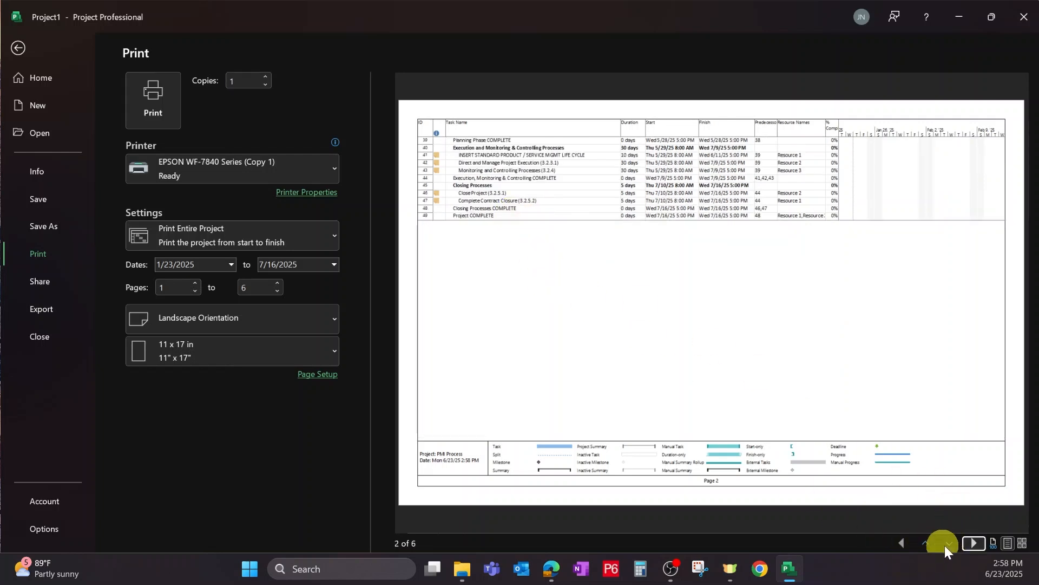
click(973, 544)
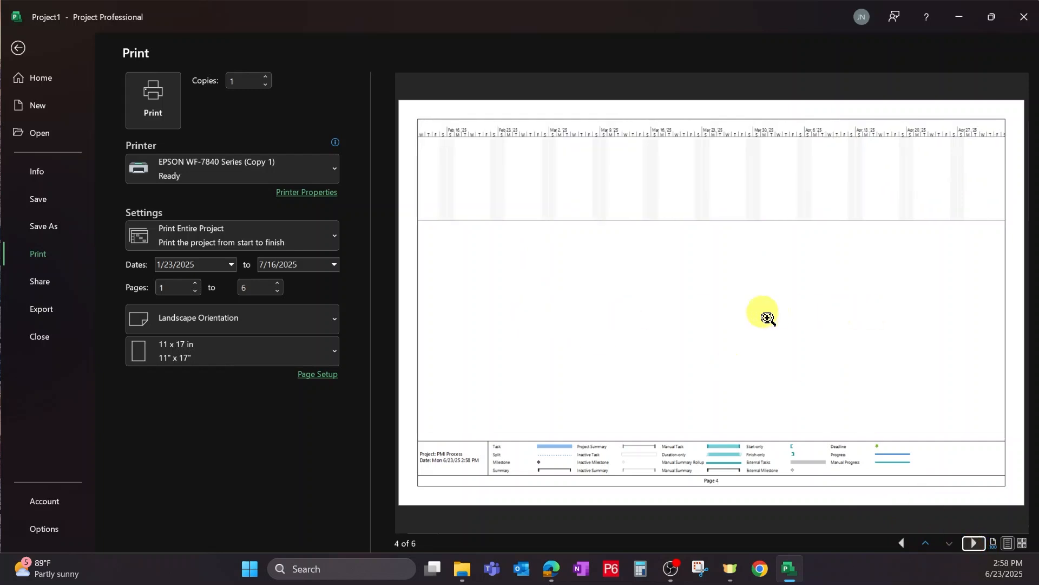
click(927, 542)
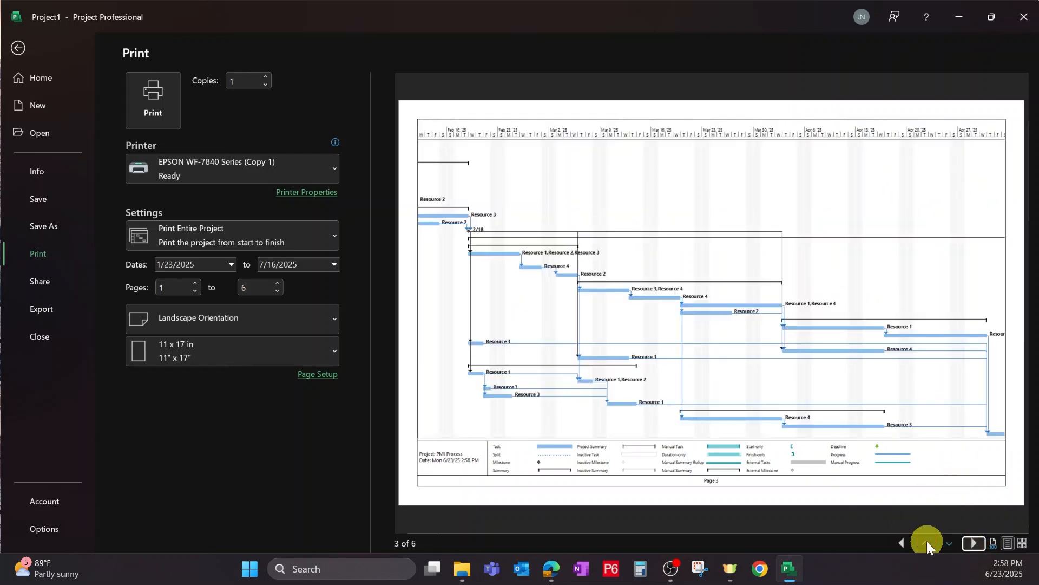
click(926, 542)
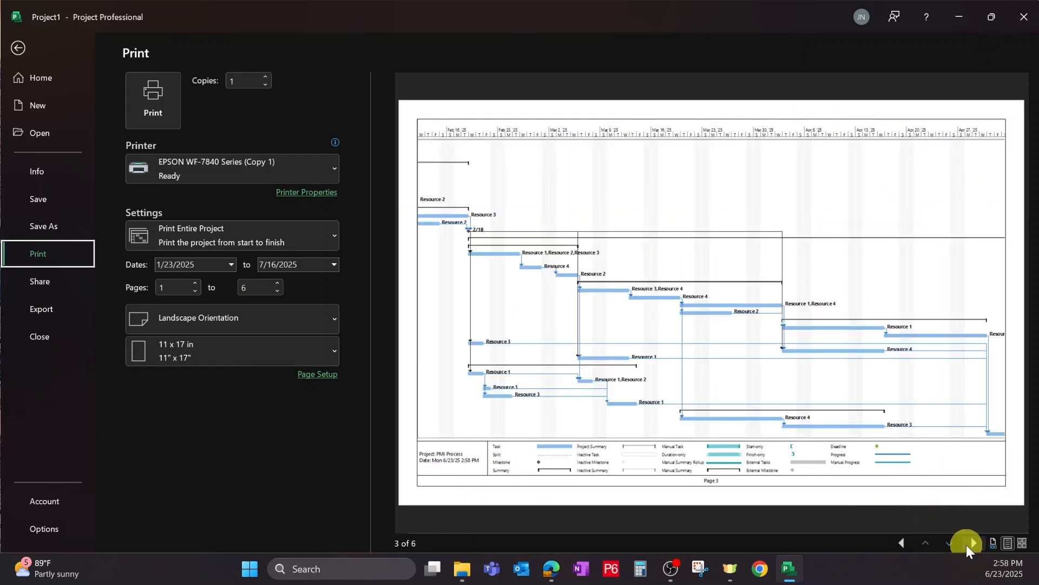
Return to page 1 of the preview, go back to the Gantt Chart, and narrow the table so it ends after the Finish column.
click(905, 544)
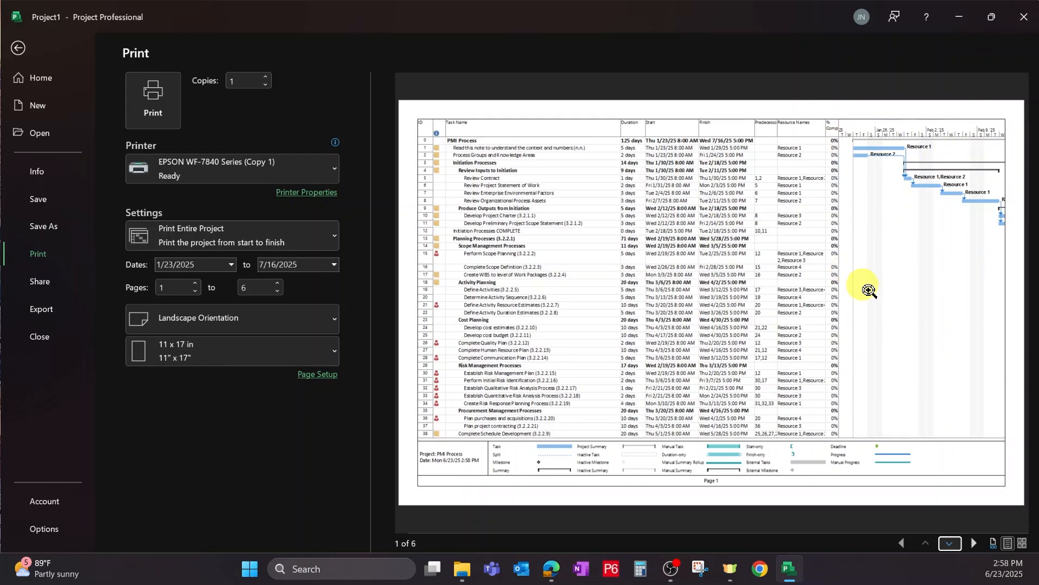
key(Escape)
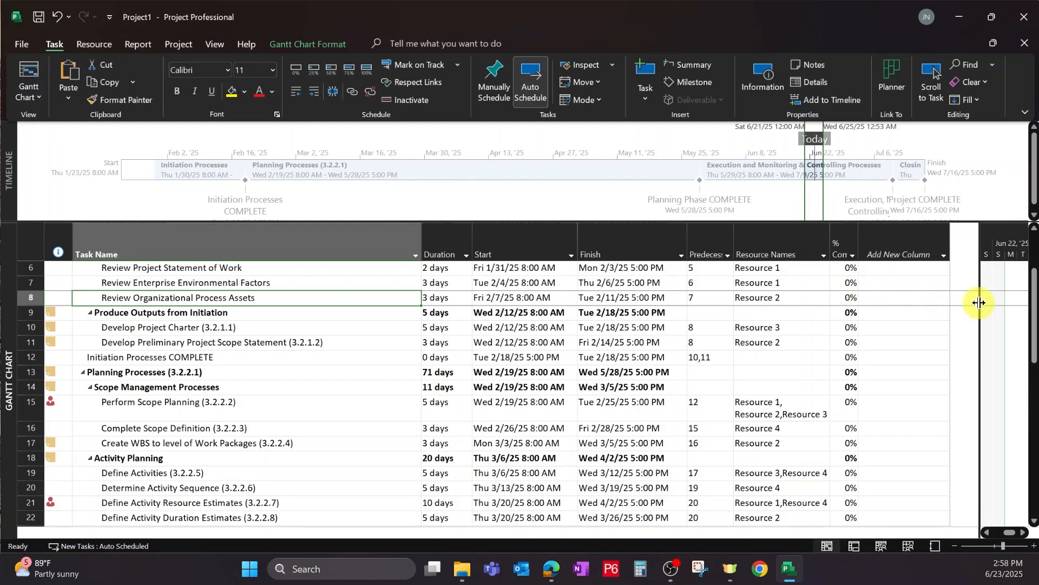
drag(980, 302, 695, 334)
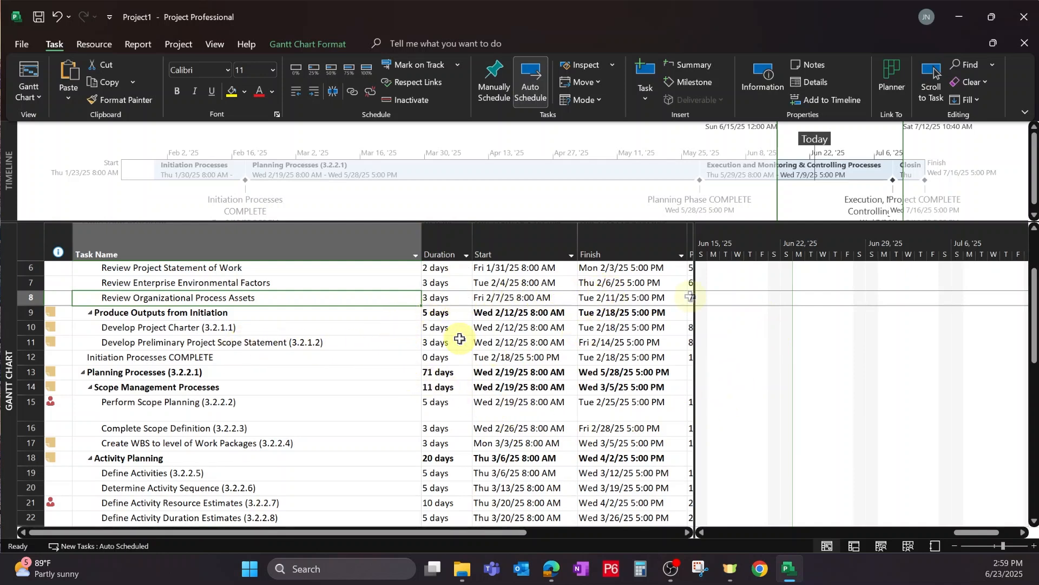
scroll(690, 296, up, 1)
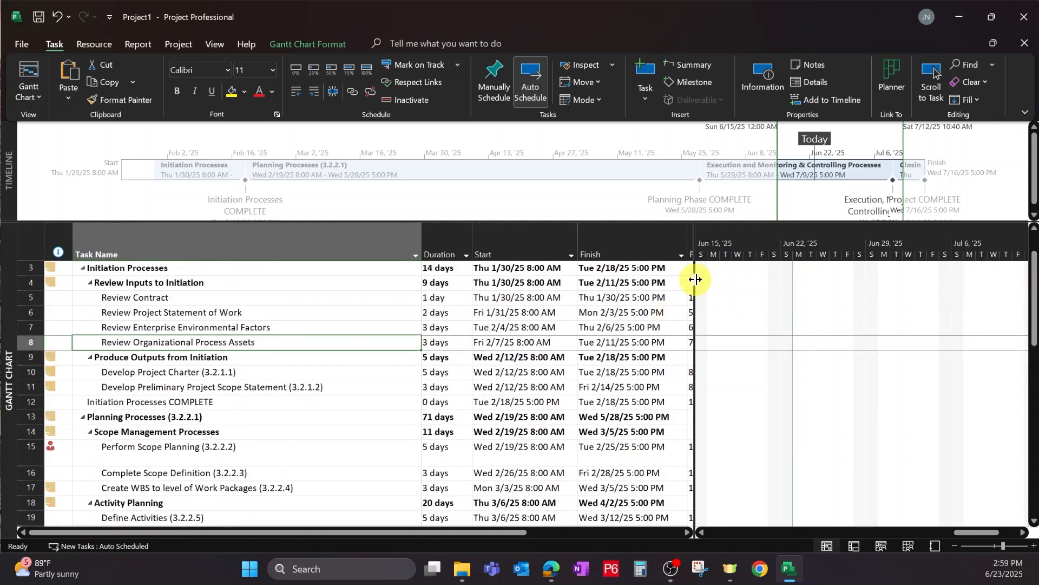
drag(696, 280, 670, 284)
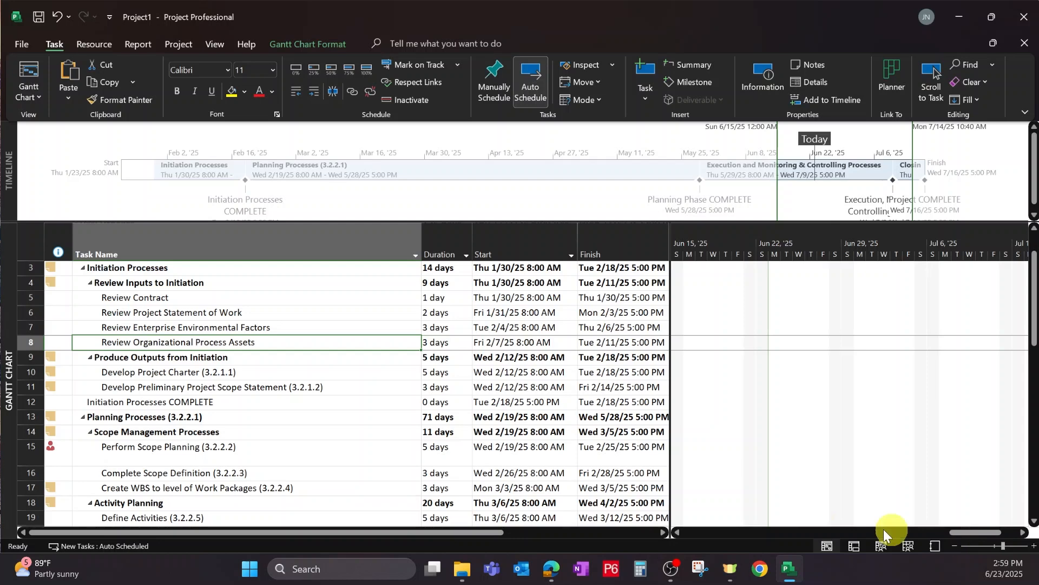
Zoom the Gantt chart's timescale out two levels to months over weeks so more of the schedule fits beside the table.
scroll(817, 436, up, 1)
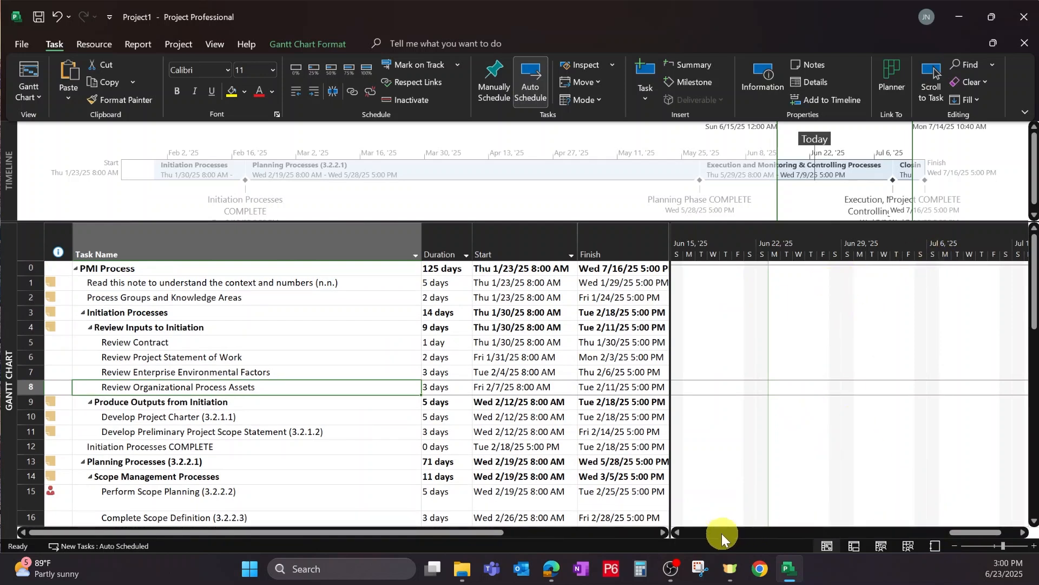
click(700, 533)
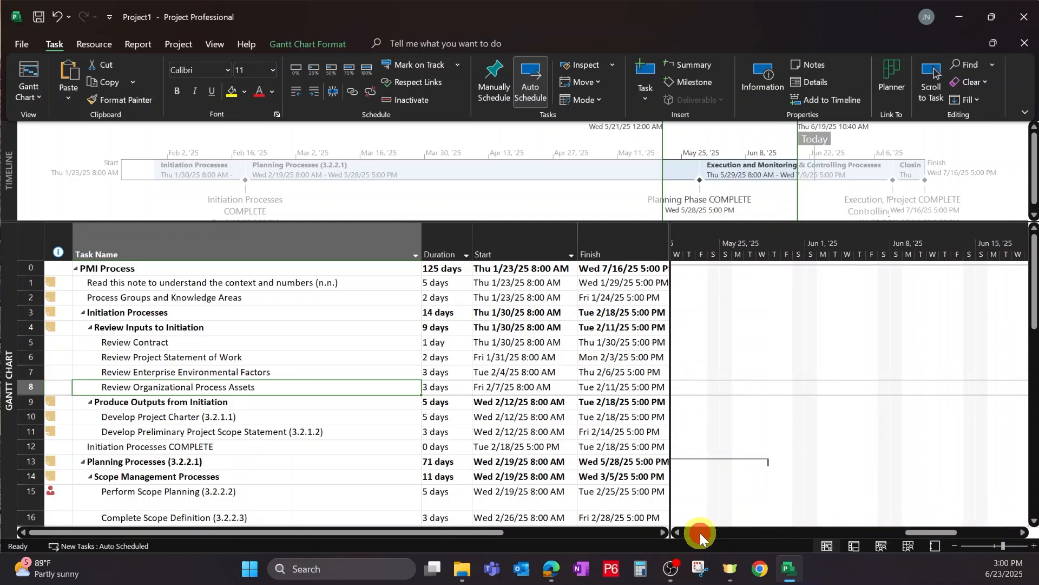
drag(785, 533, 729, 531)
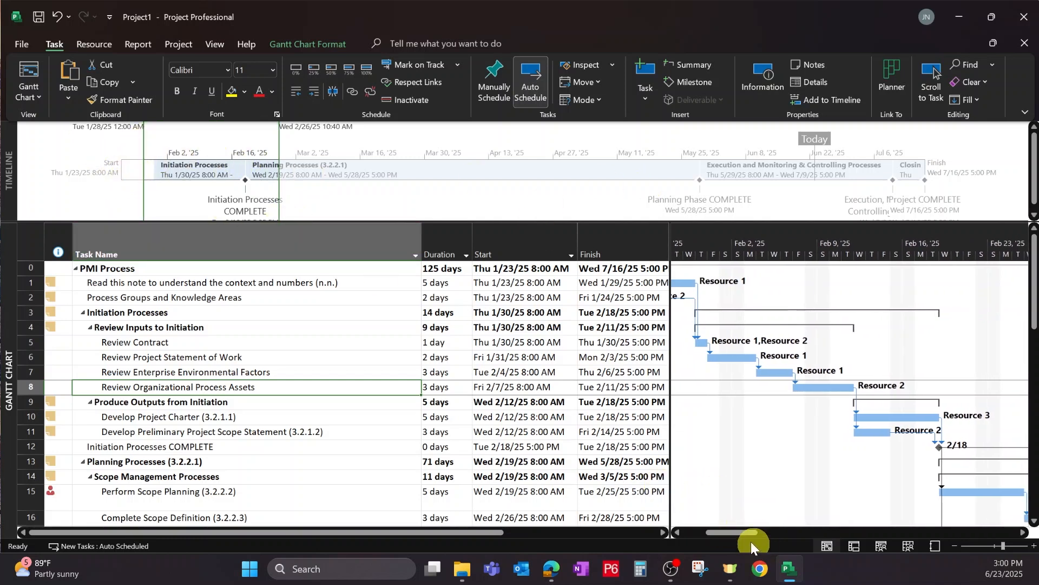
drag(739, 531, 869, 532)
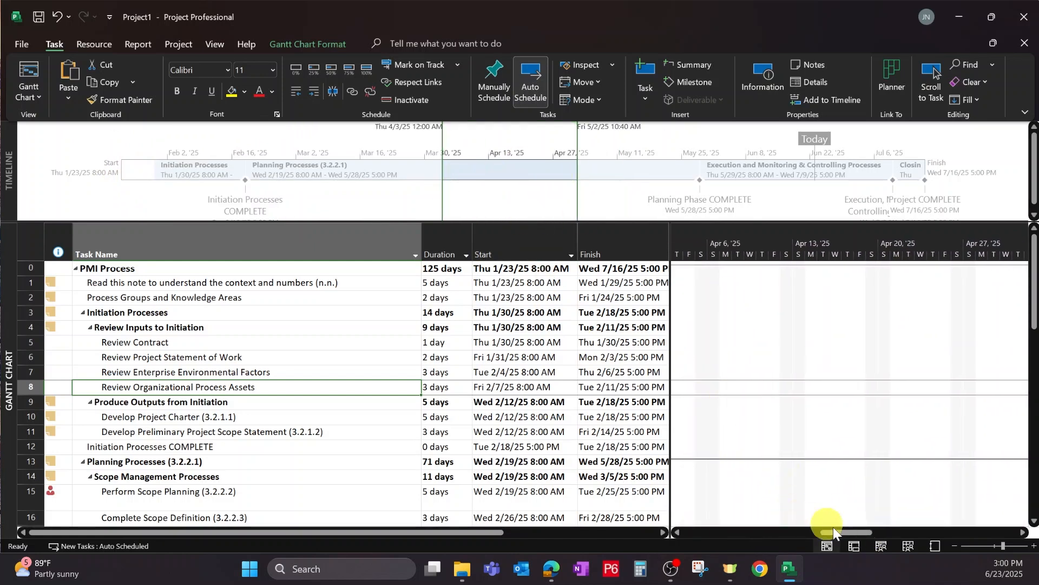
drag(844, 534, 691, 534)
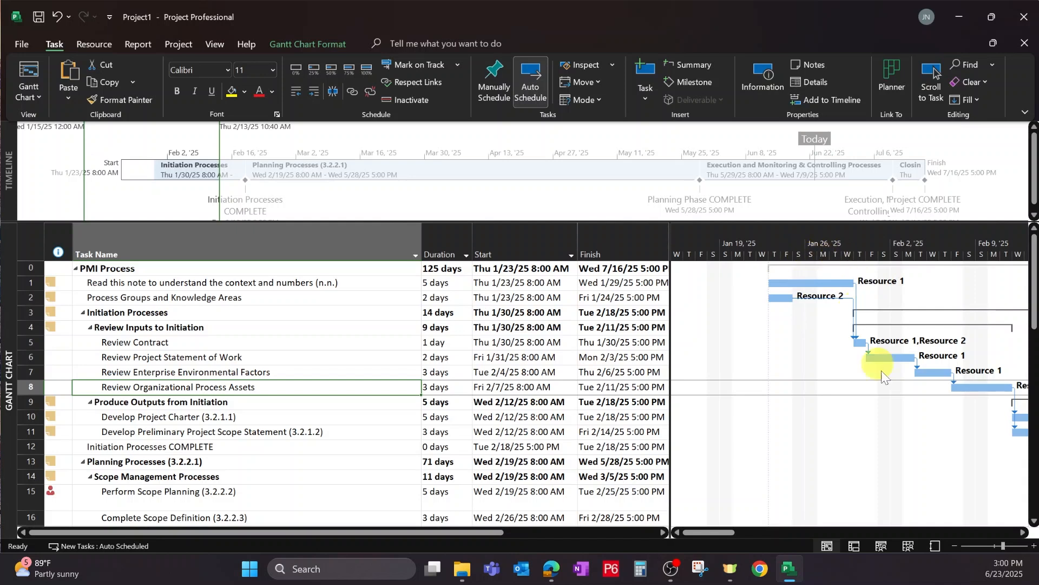
click(954, 546)
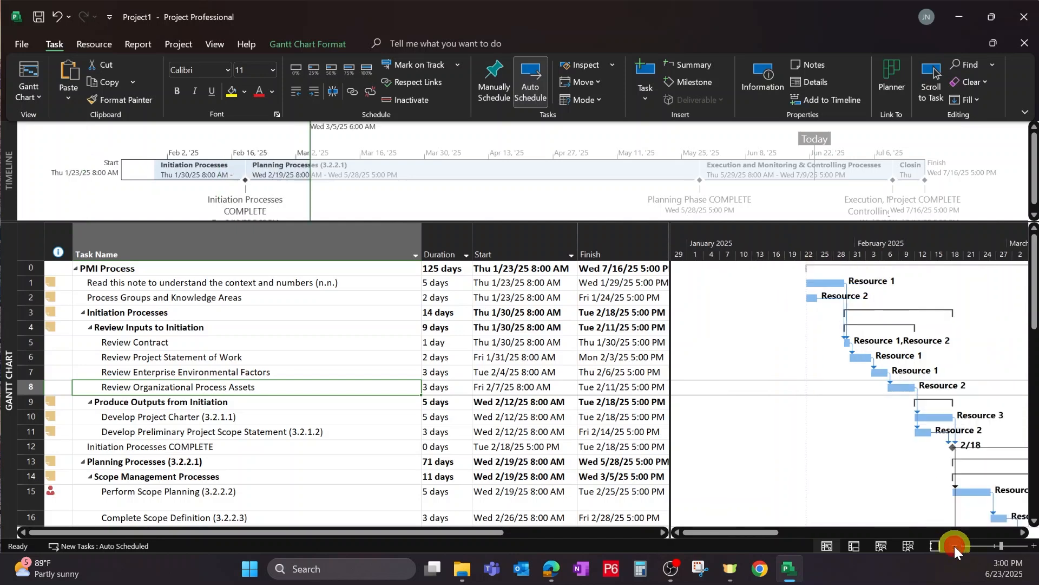
click(954, 546)
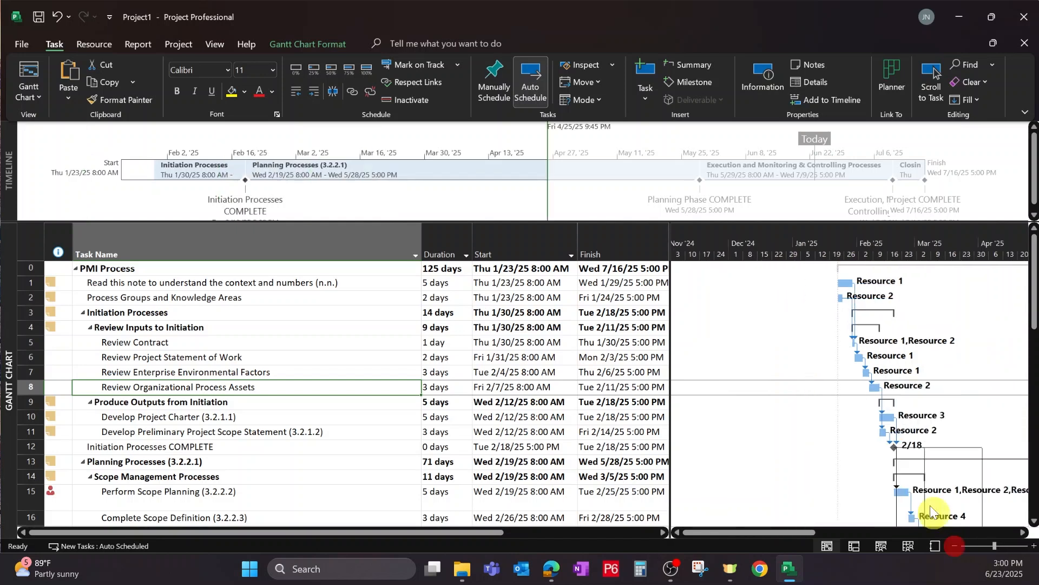
drag(798, 531, 802, 532)
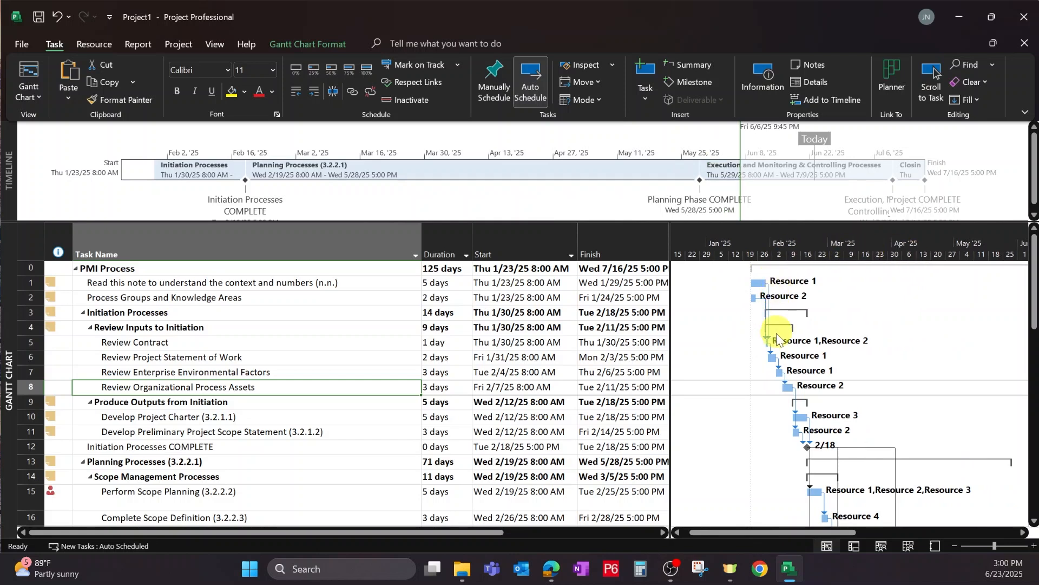
Review the middle tier settings of the Gantt chart's timescale and accept them as they are.
right_click(804, 238)
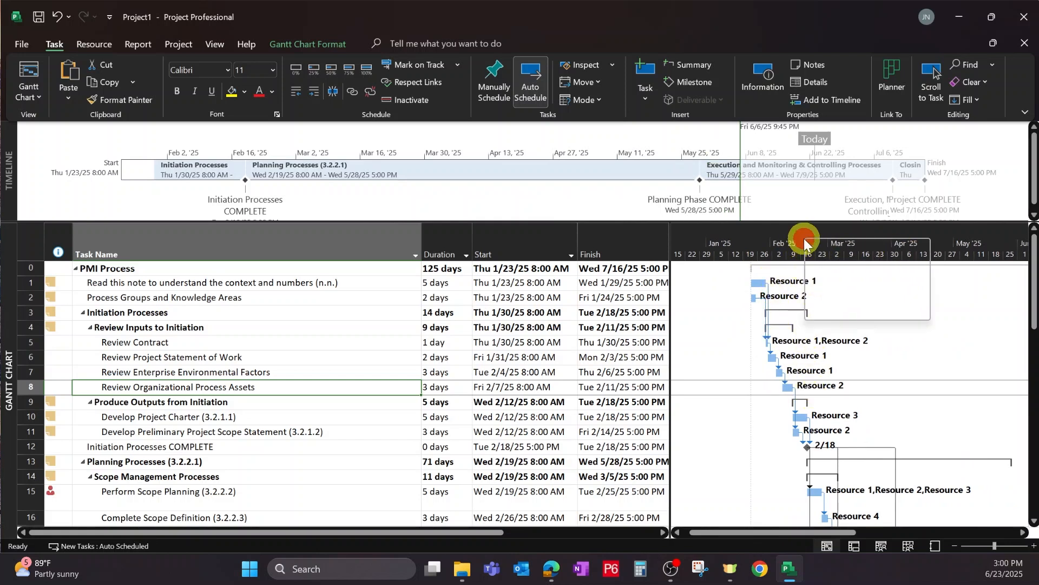
click(863, 249)
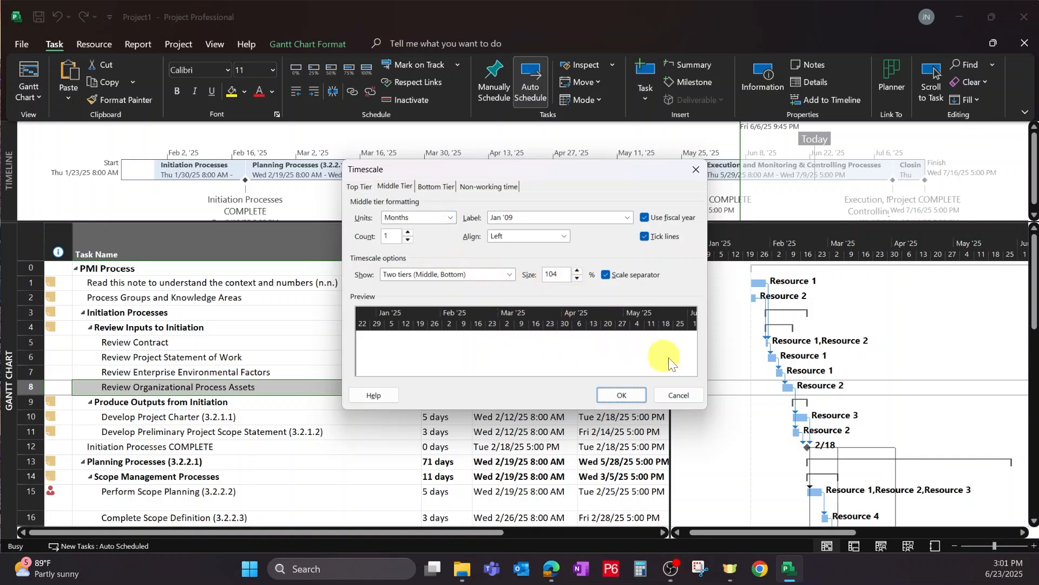
click(620, 395)
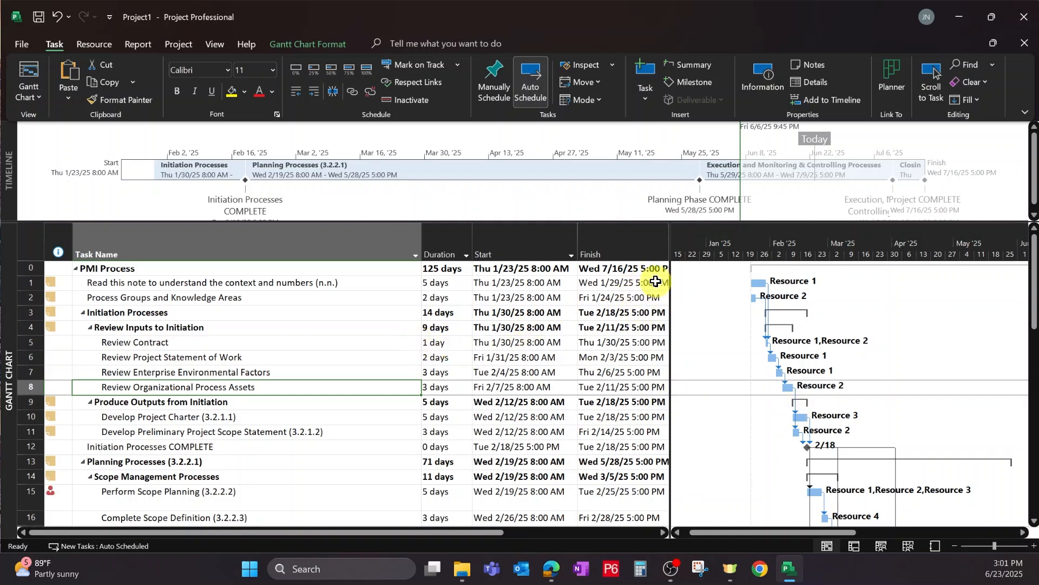
Widen the table to include the % Complete column, and check both pages in the print preview.
drag(669, 275, 864, 300)
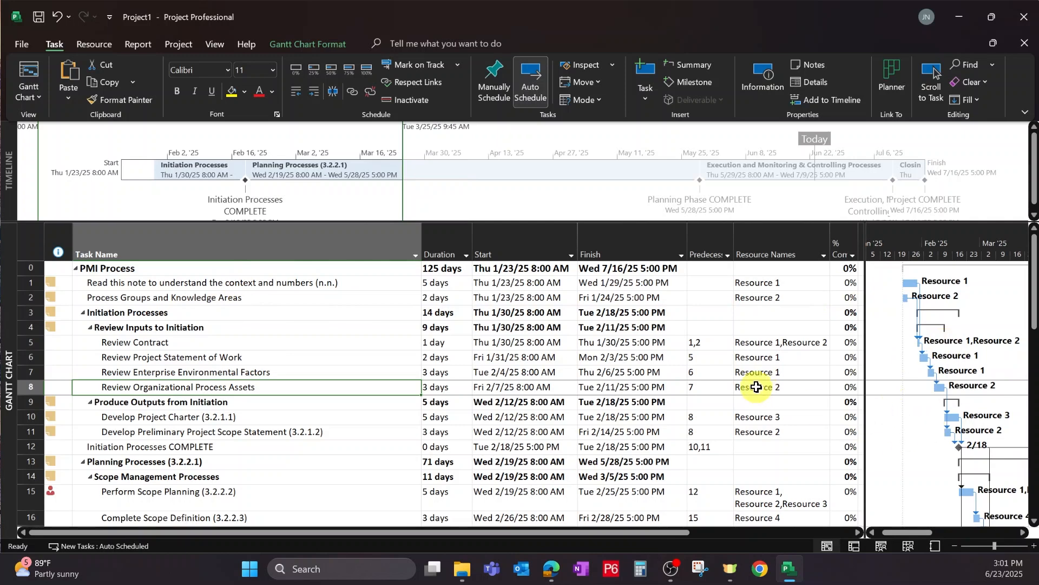
key(ctrl+p)
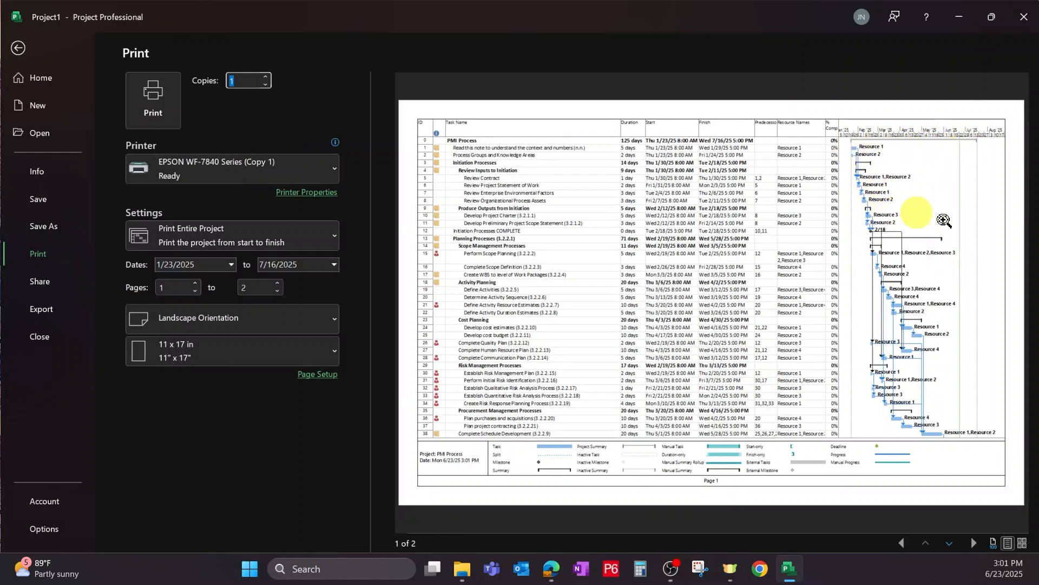
click(950, 540)
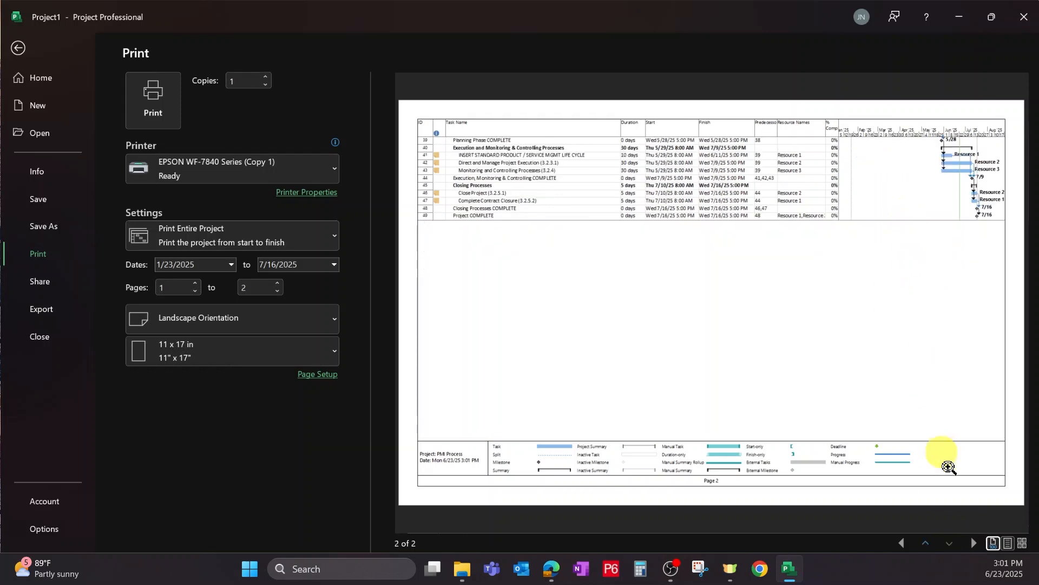
click(925, 543)
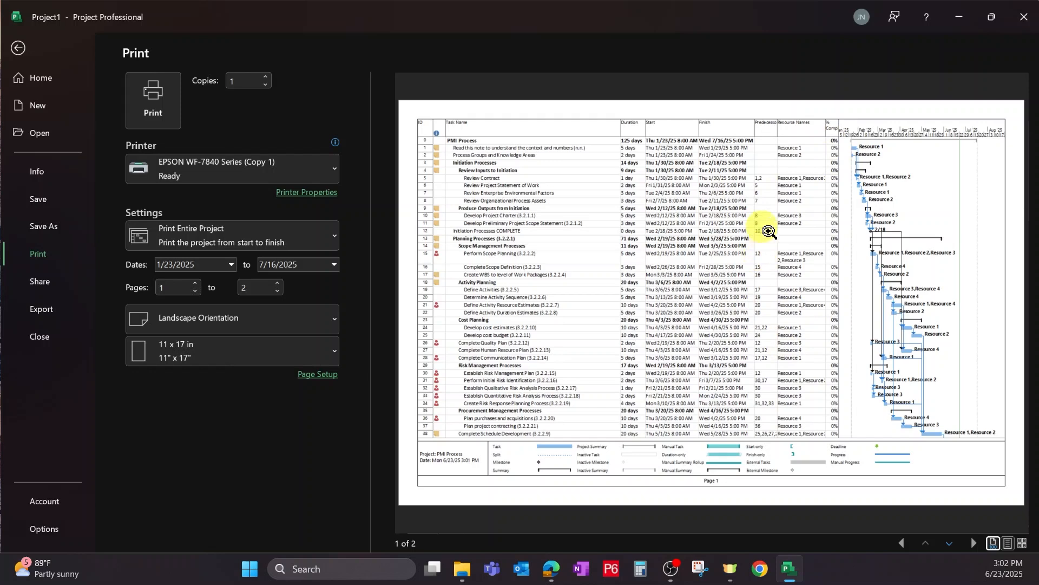
key(Escape)
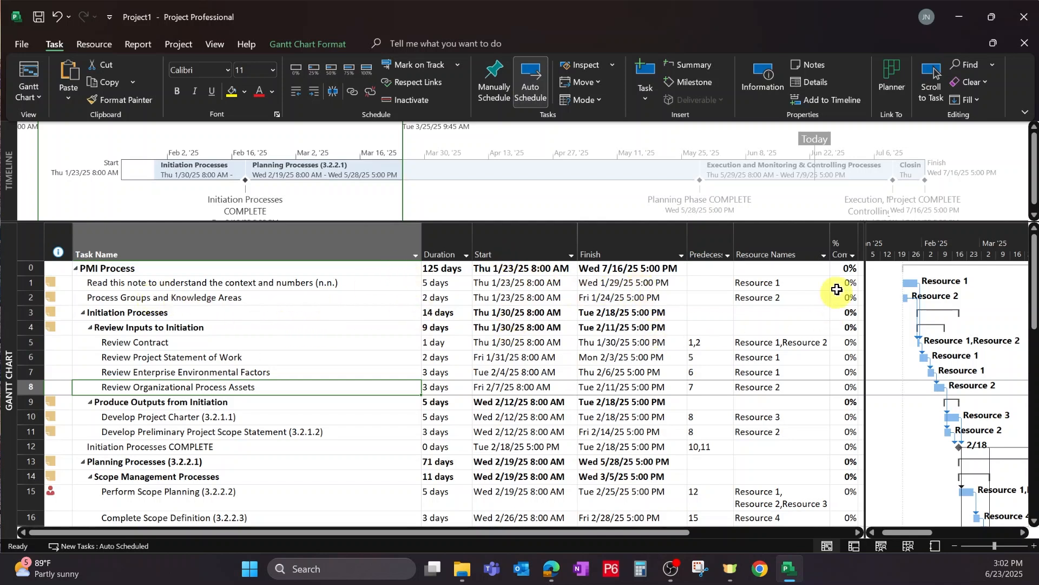
Filter the schedule by date range to tasks that start or finish after 1/1/2025 and before 6/22/2025.
click(487, 282)
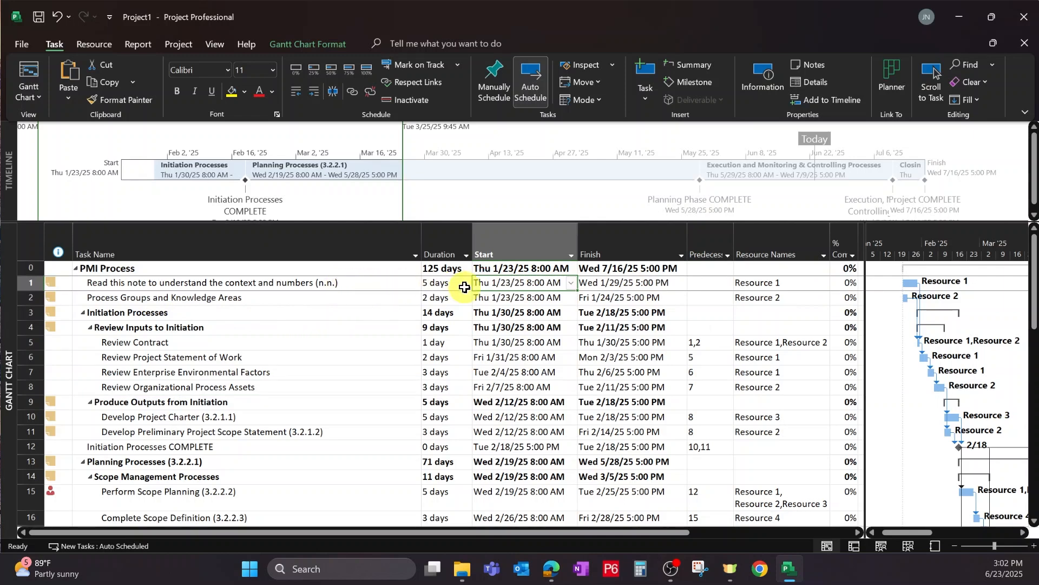
click(220, 44)
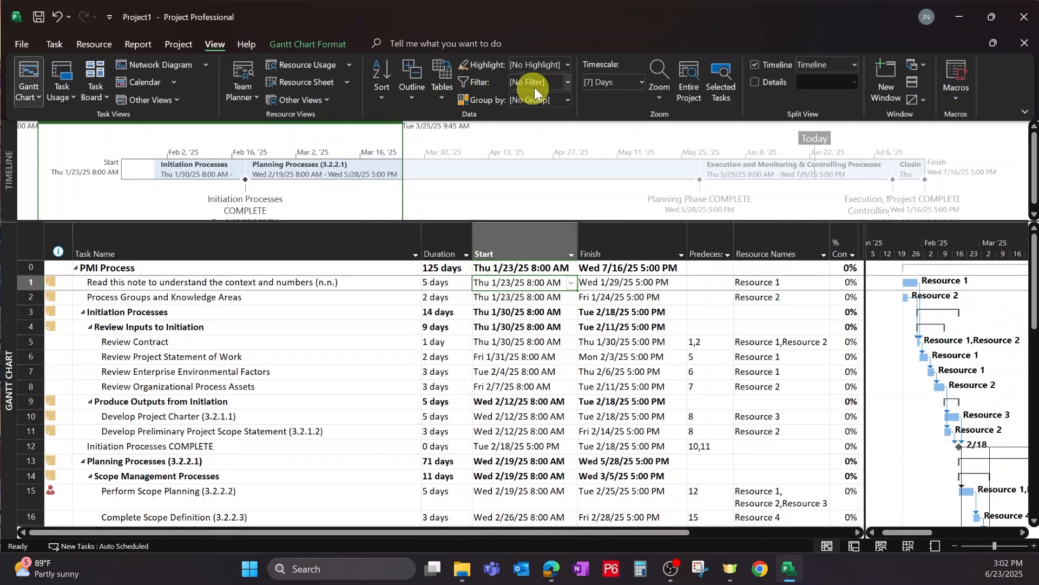
click(567, 81)
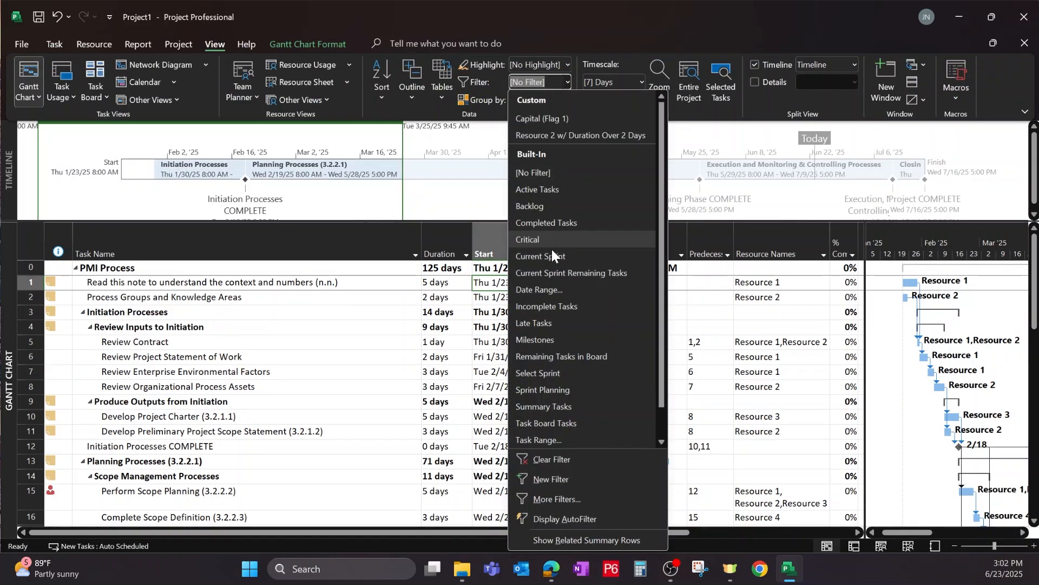
click(553, 290)
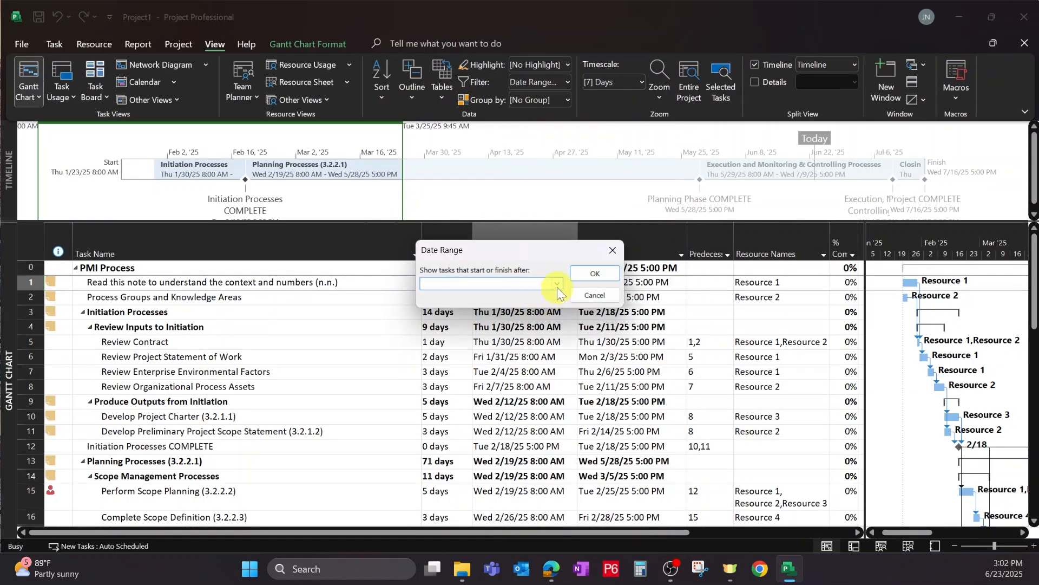
click(558, 287)
click(452, 298)
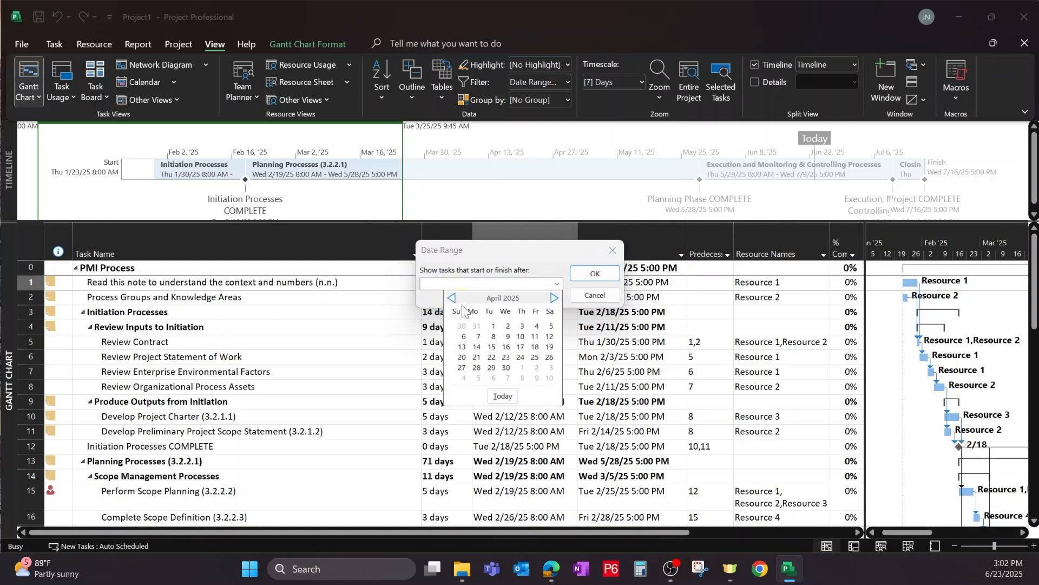
click(452, 298)
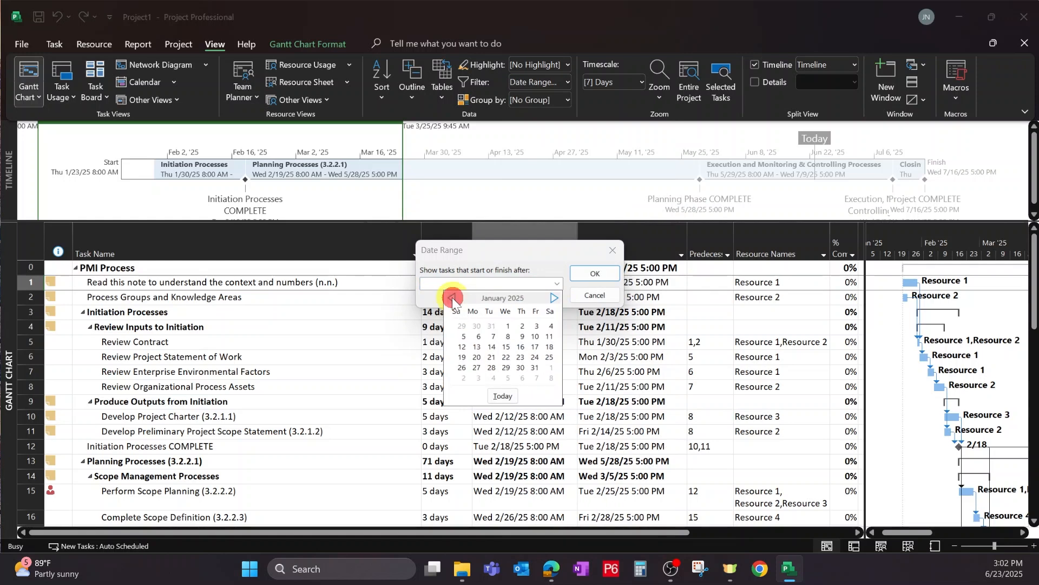
click(504, 326)
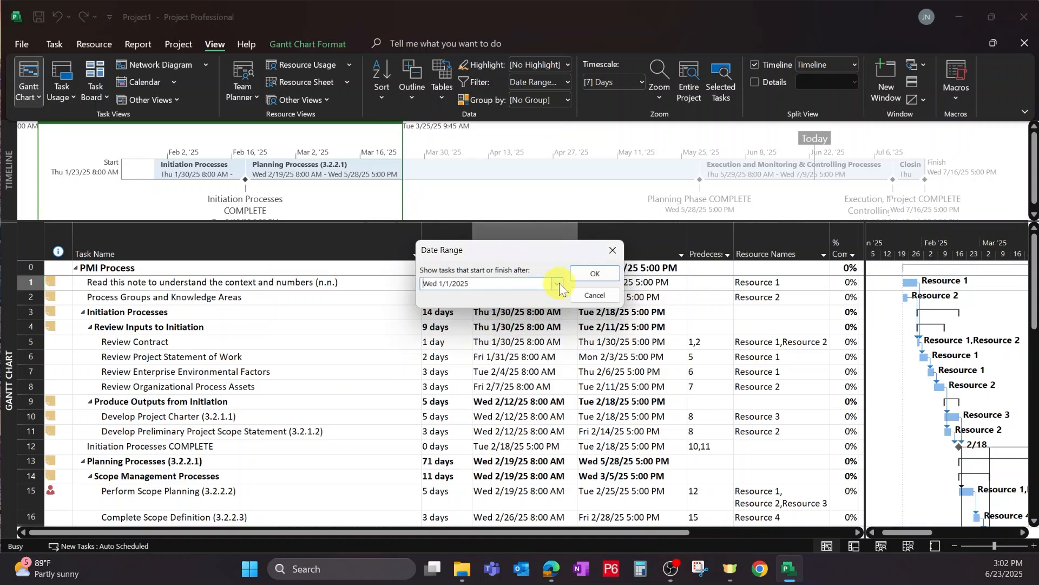
click(598, 273)
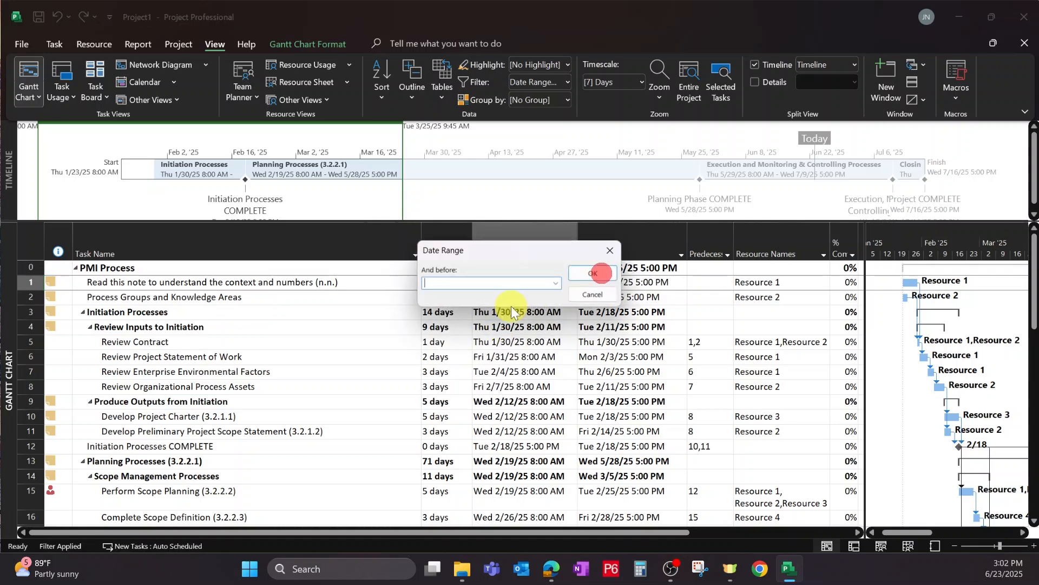
click(558, 283)
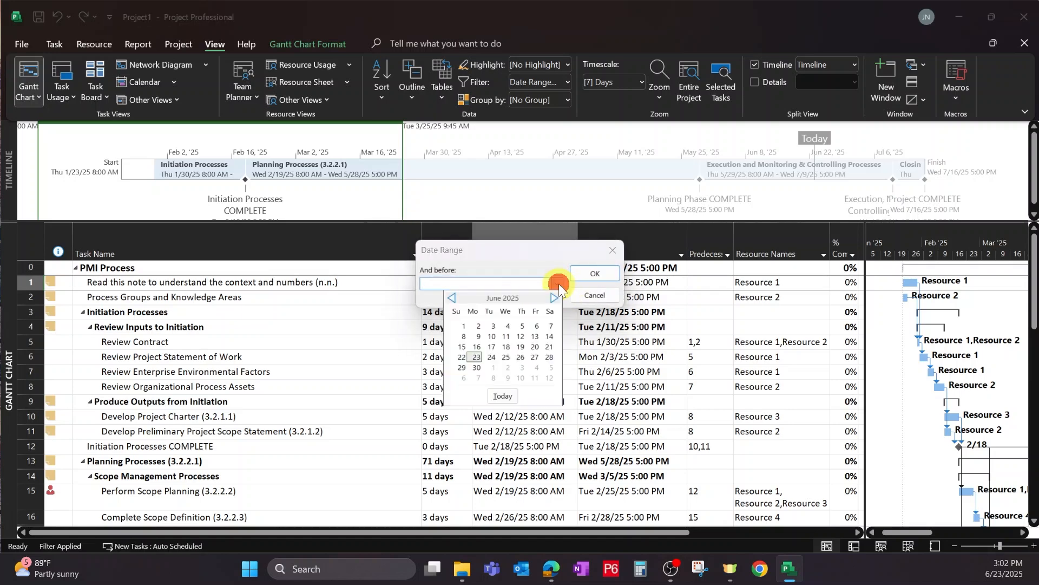
click(461, 359)
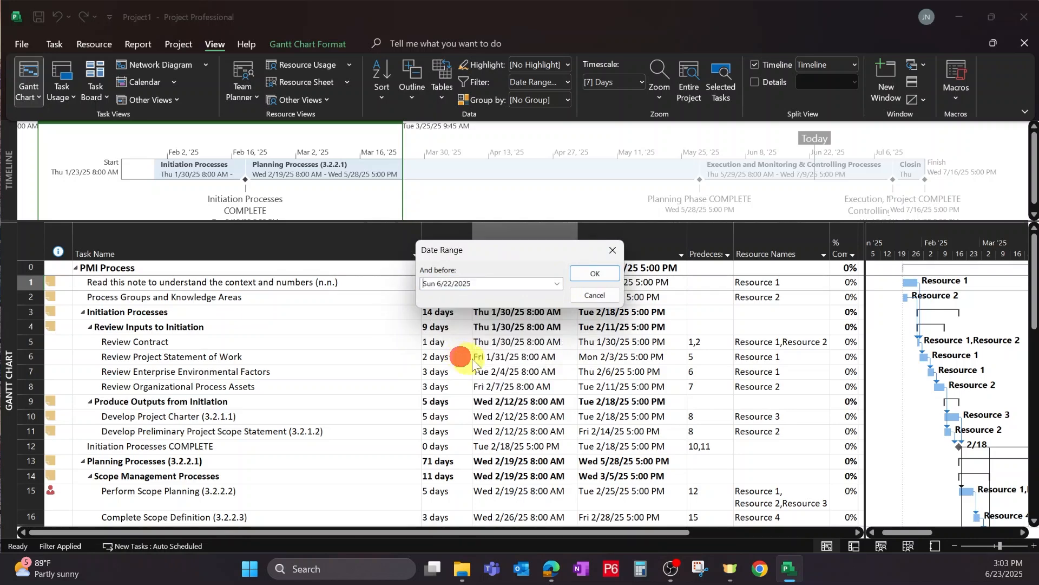
click(593, 275)
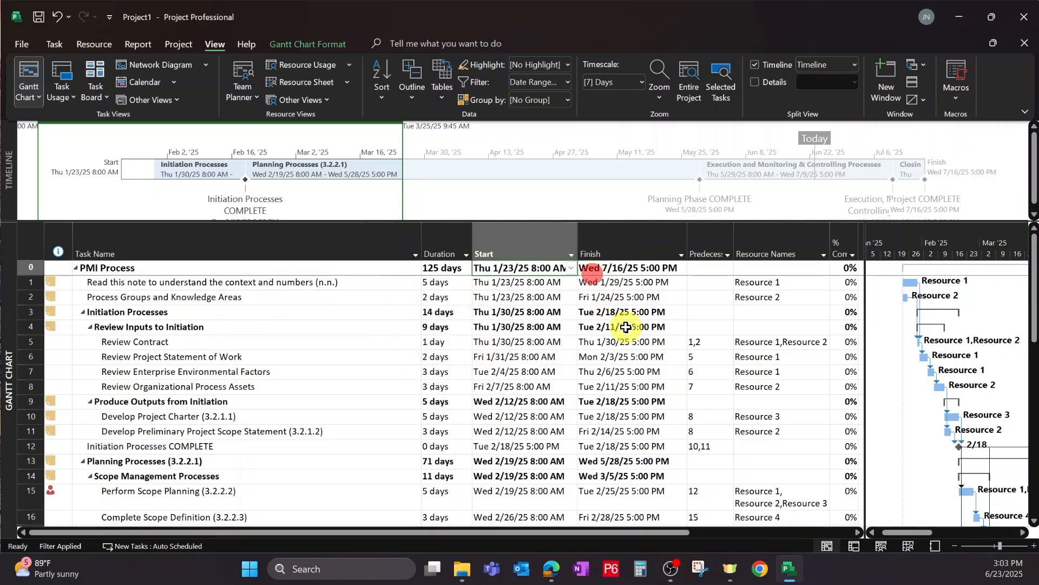
Select every non-summary task from 1 through 43, leaving out the summary rows, and mark them all 100% complete.
click(370, 292)
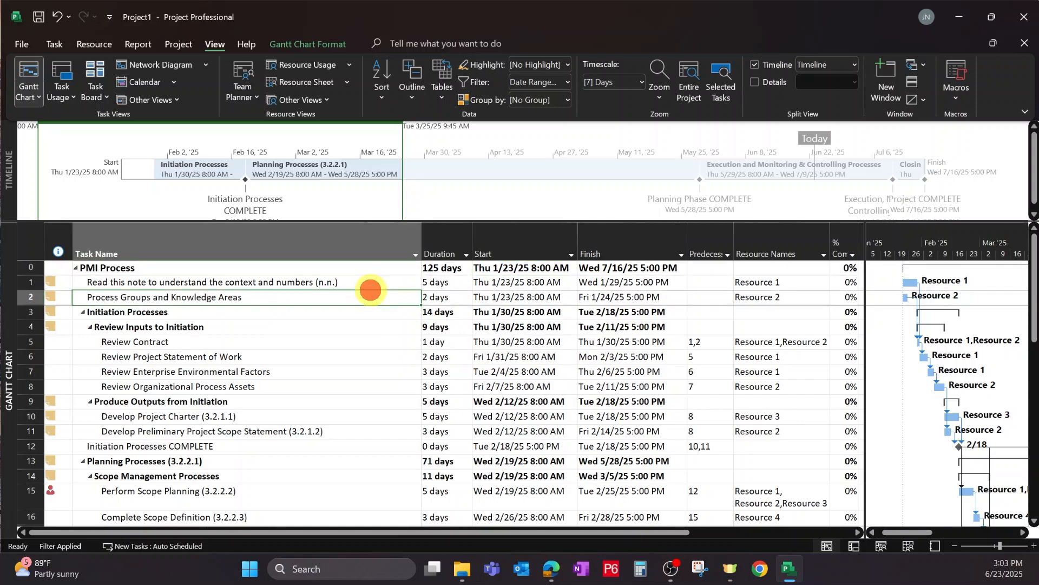
click(372, 282)
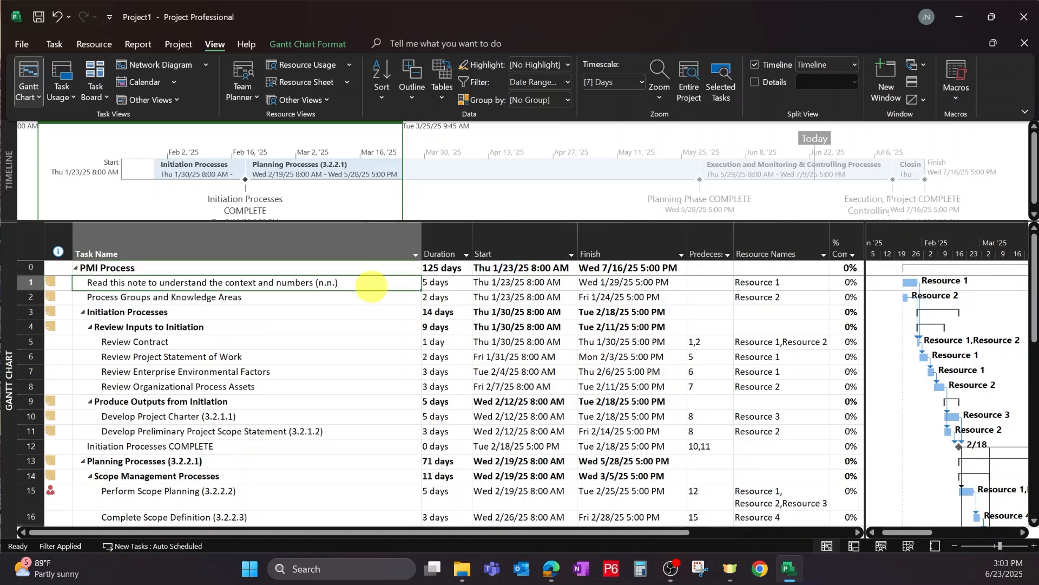
shift+click(318, 297)
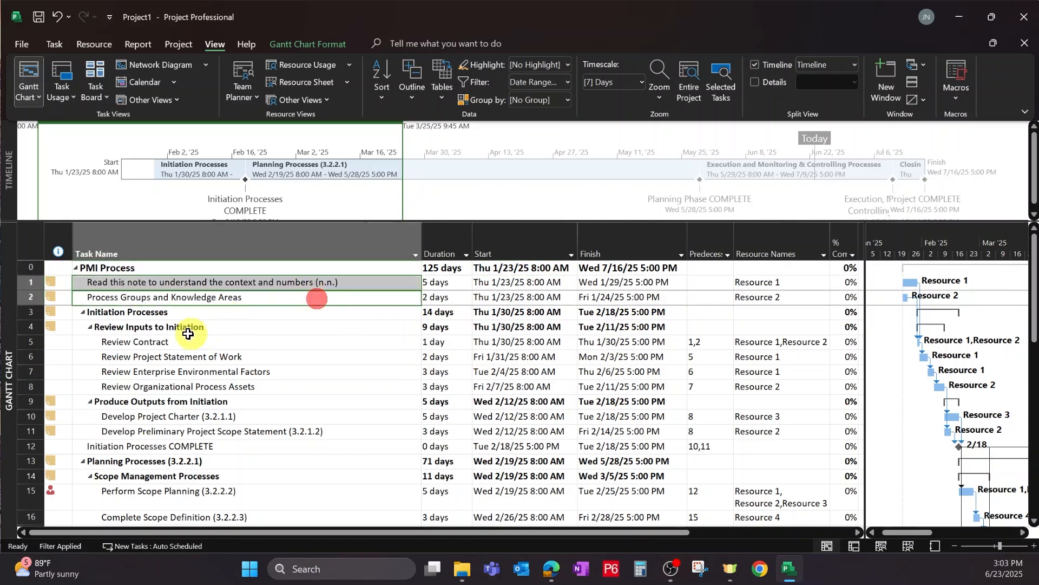
ctrl+click(151, 343)
ctrl+click(148, 358)
ctrl+click(141, 383)
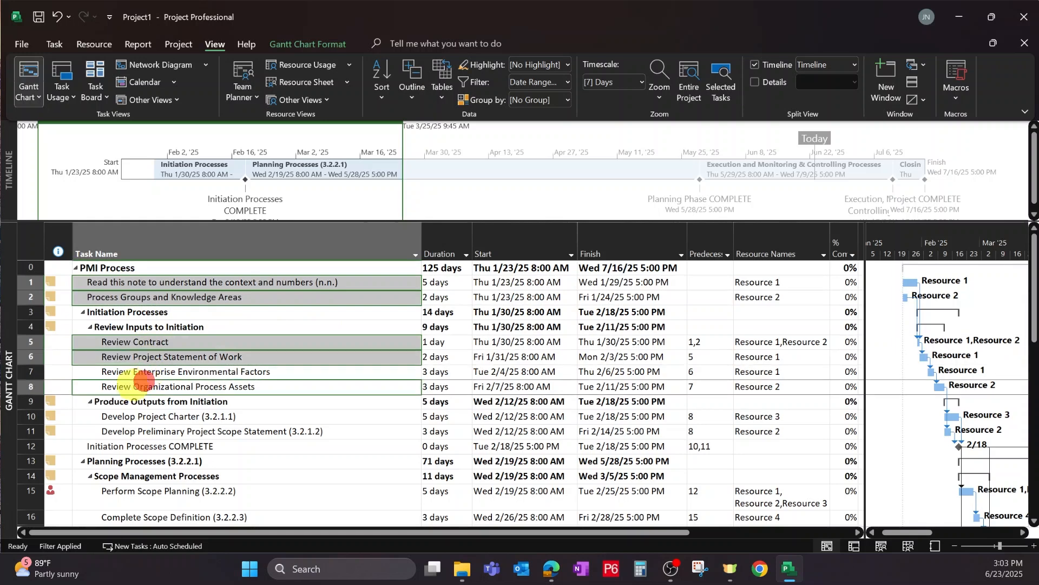
ctrl+click(122, 374)
scroll(197, 358, down, 1)
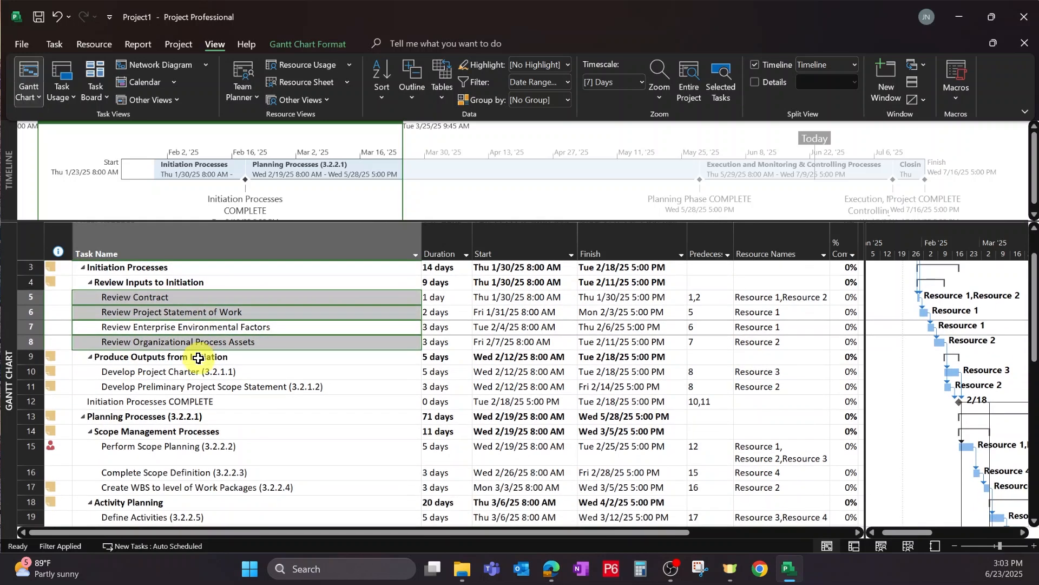
ctrl+click(165, 372)
ctrl+click(168, 387)
scroll(184, 373, down, 2)
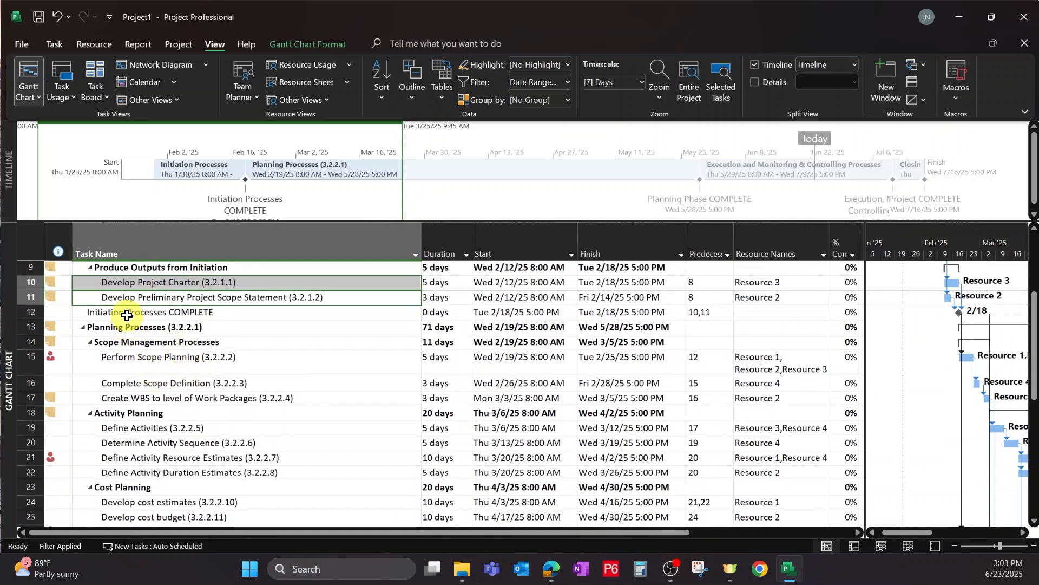
ctrl+click(335, 315)
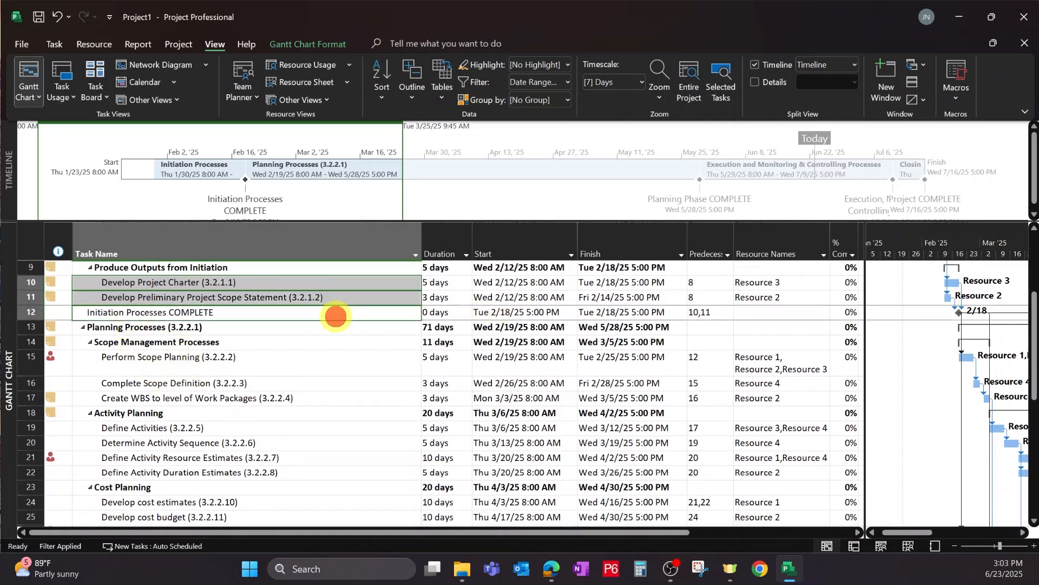
ctrl+click(194, 358)
ctrl+click(153, 384)
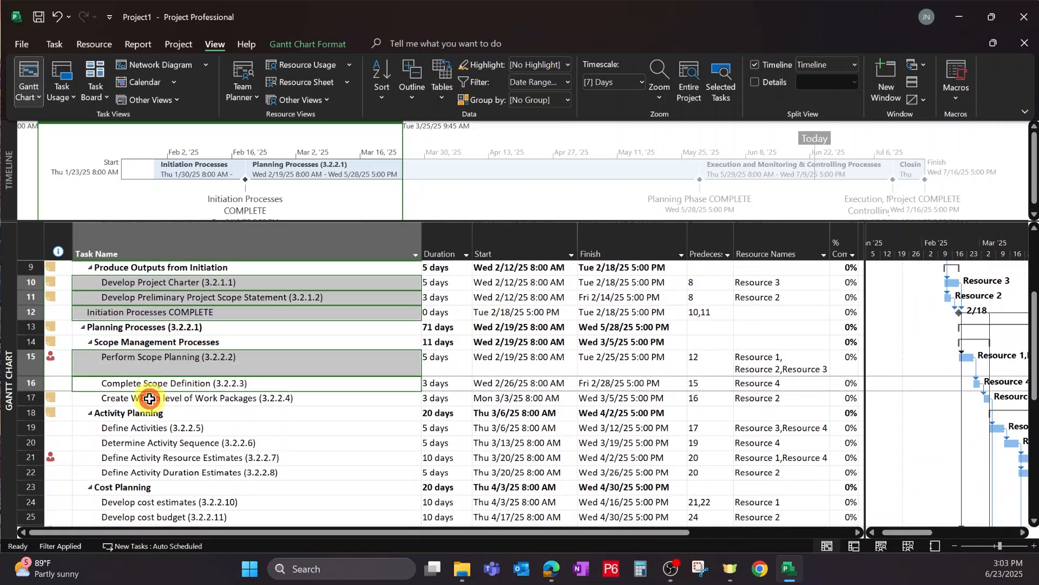
ctrl+click(150, 398)
scroll(146, 398, down, 2)
ctrl+click(155, 340)
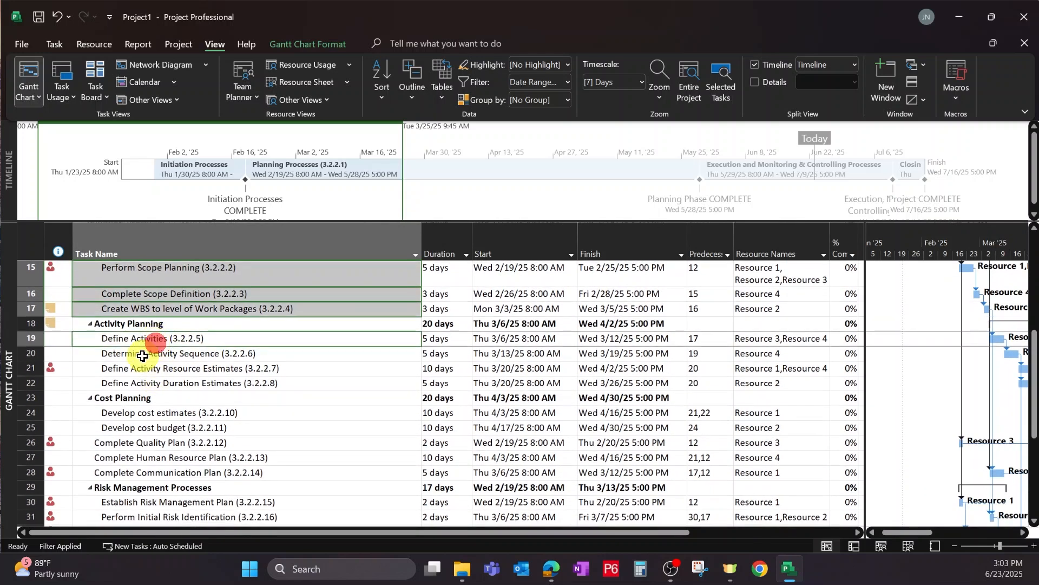
ctrl+click(143, 355)
ctrl+click(141, 368)
ctrl+click(142, 383)
scroll(144, 381, down, 2)
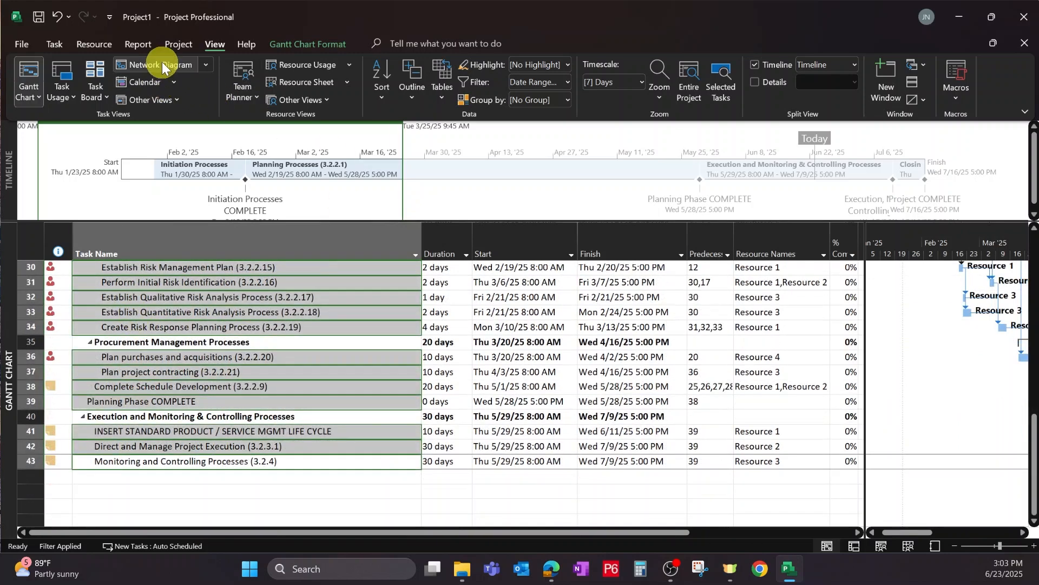
click(54, 44)
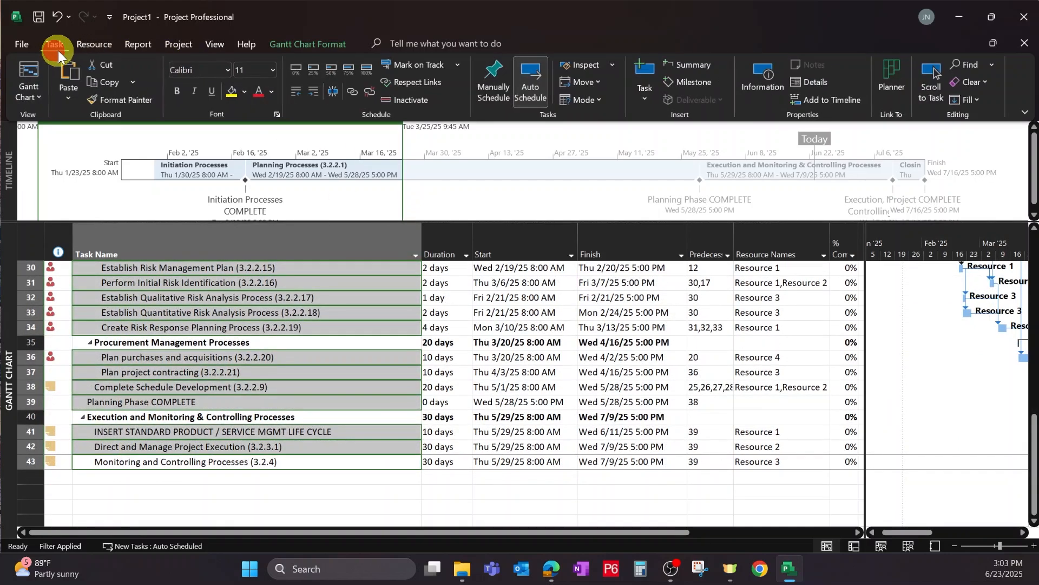
click(367, 69)
scroll(523, 307, up, 4)
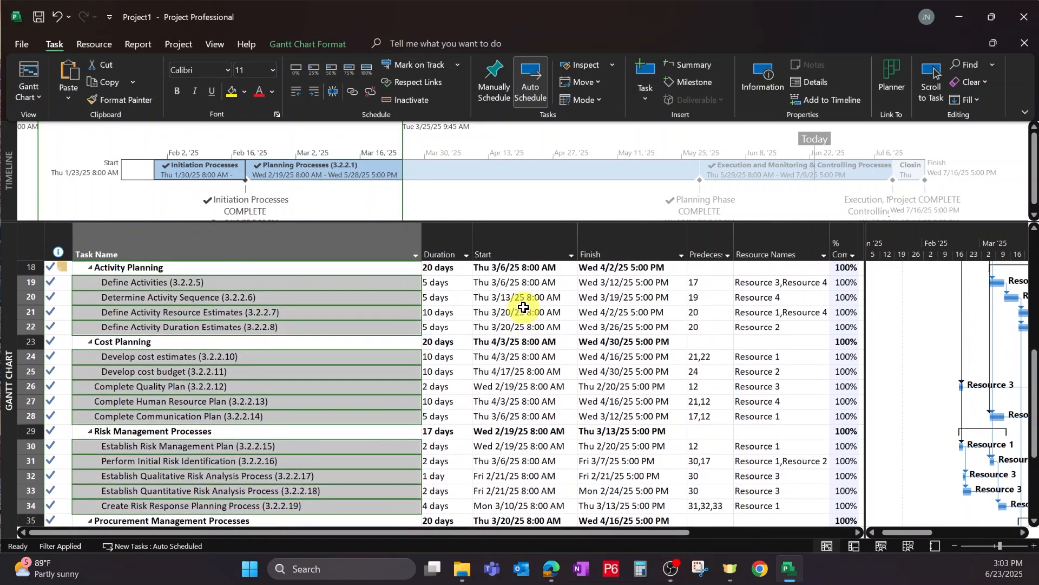
scroll(523, 307, up, 6)
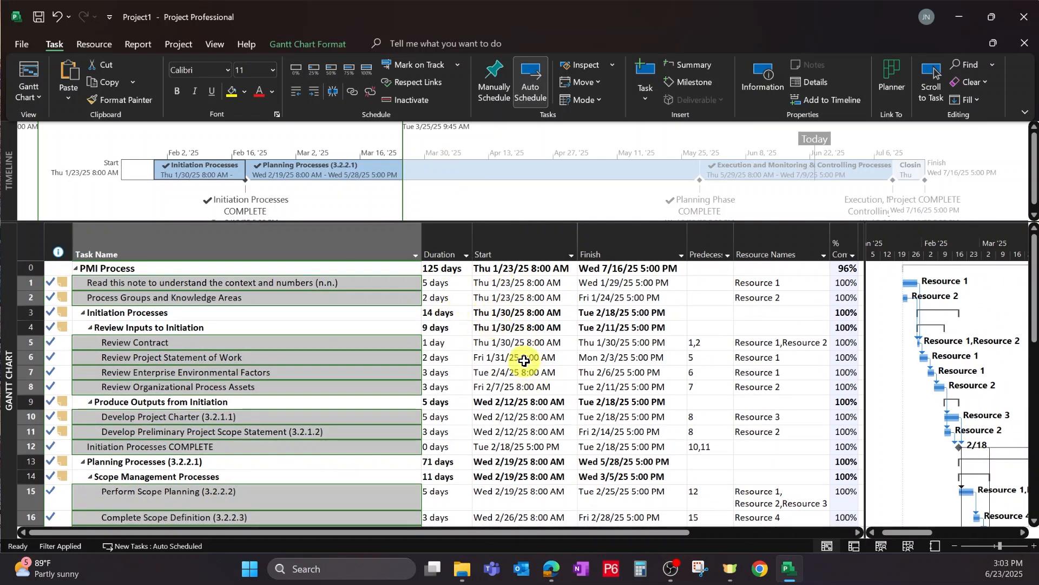
Clear the date range filter, filter the schedule to Incomplete Tasks, and inspect the Gantt bars in the print preview.
click(219, 45)
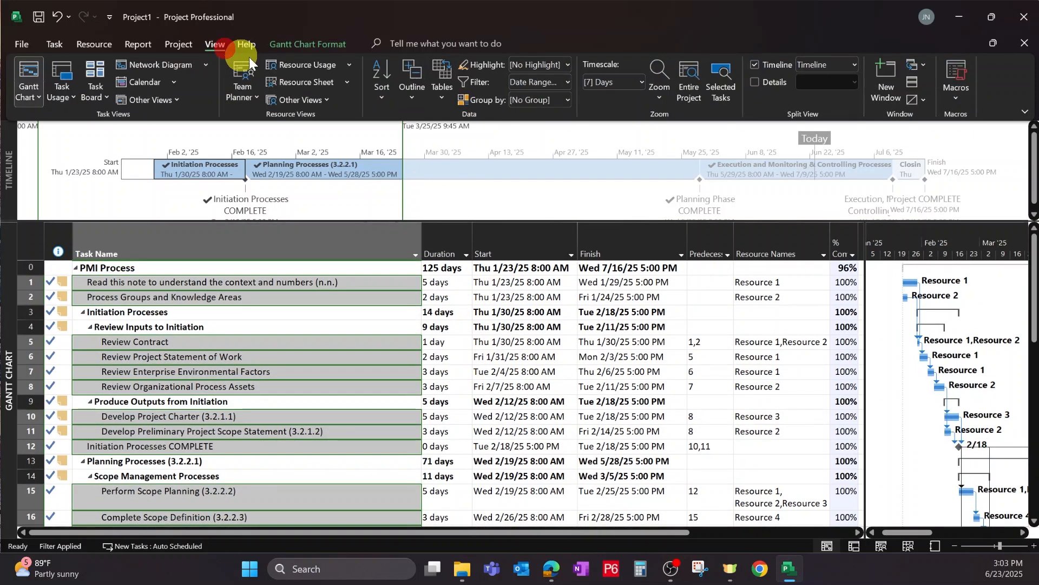
click(564, 83)
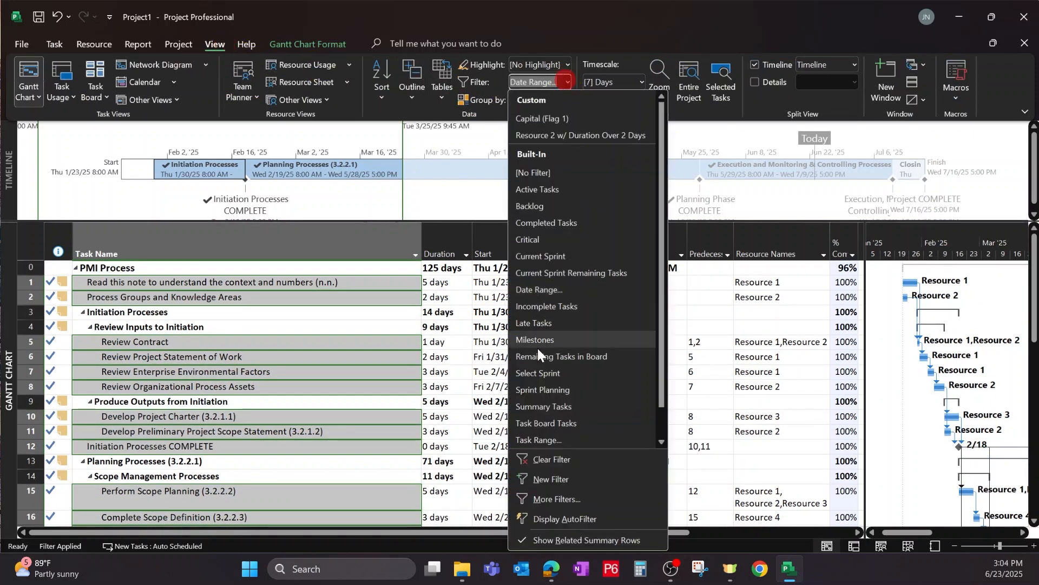
click(547, 459)
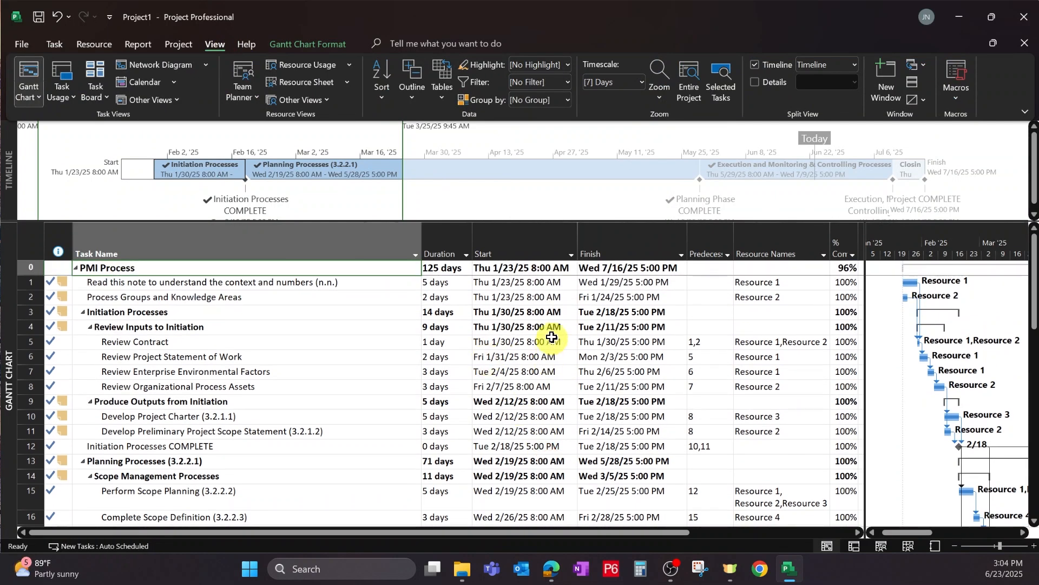
click(569, 82)
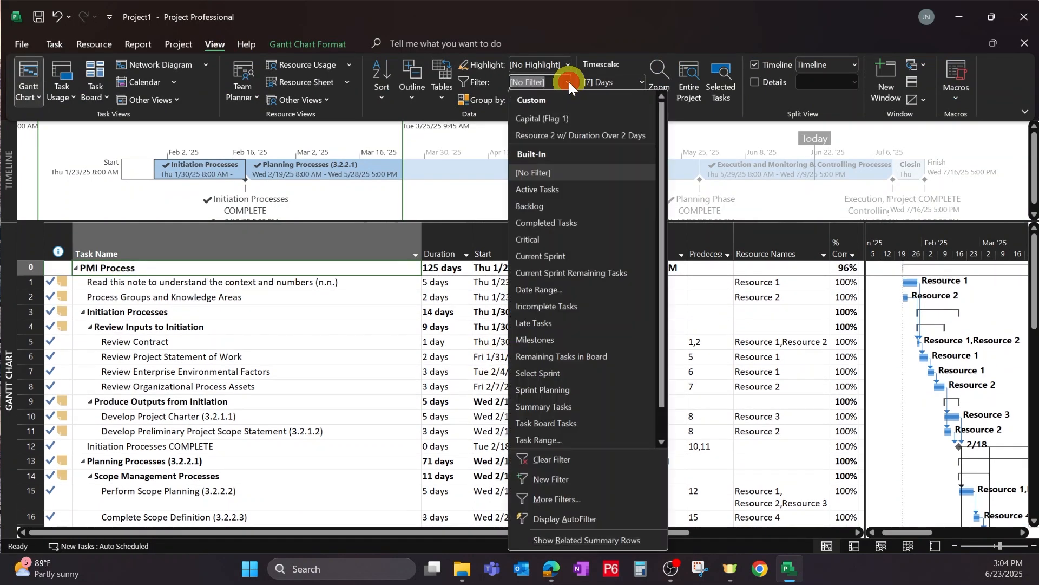
click(551, 308)
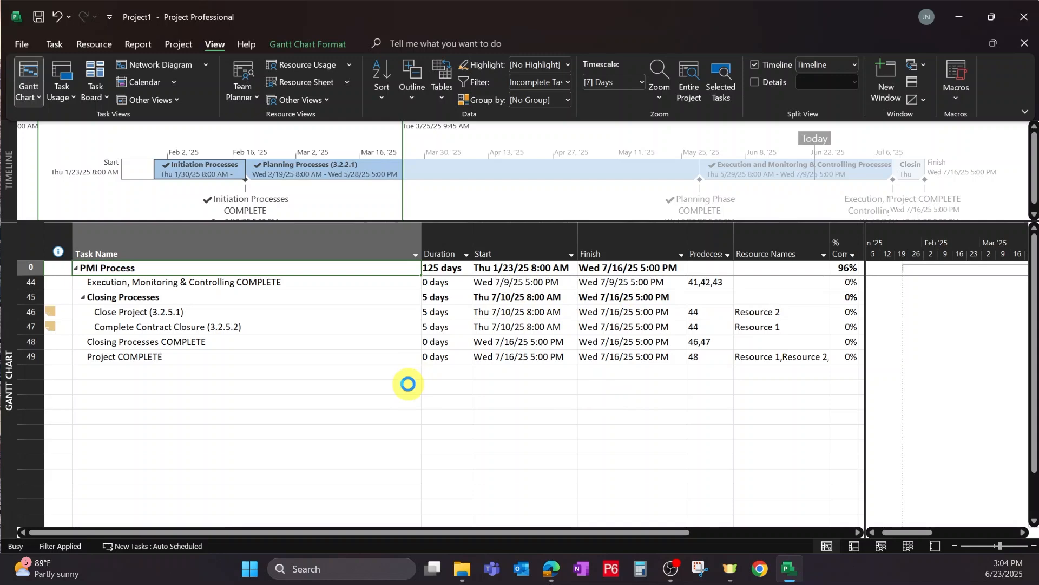
key(ctrl+p)
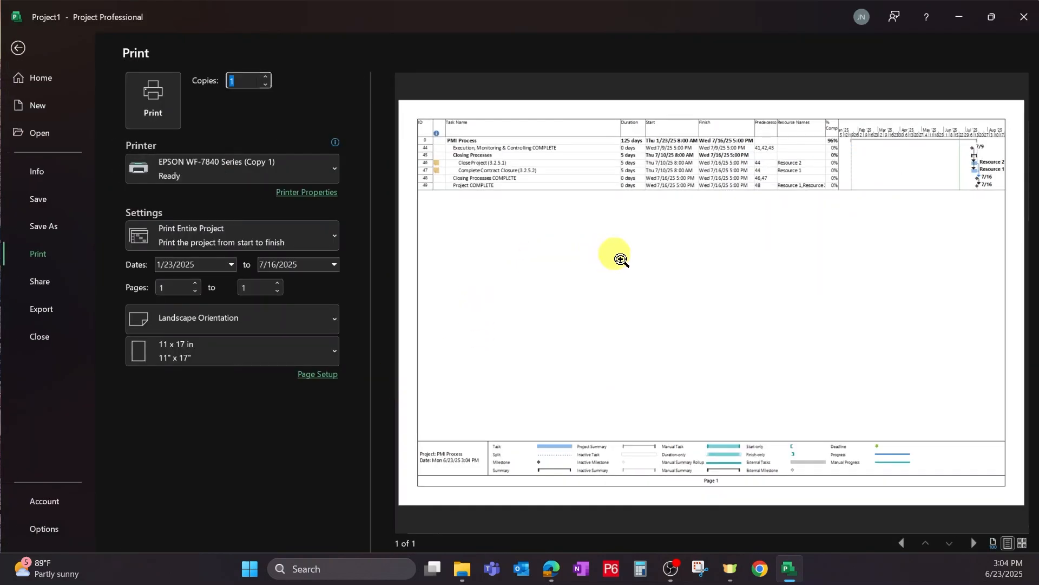
click(967, 151)
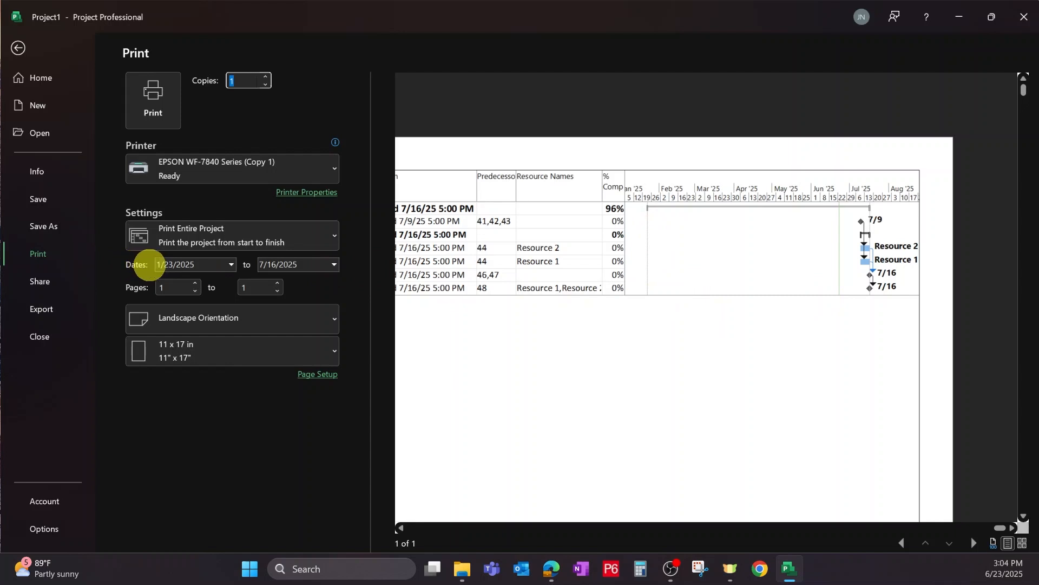
Set the start of the printed date range to 6/23/2025 and inspect the task dates in the preview.
click(231, 265)
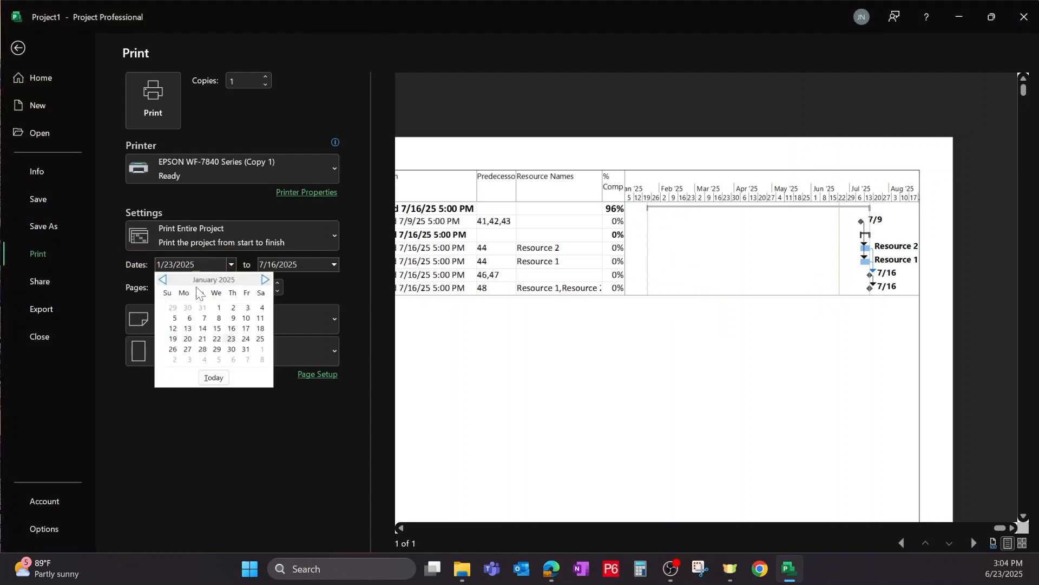
click(264, 280)
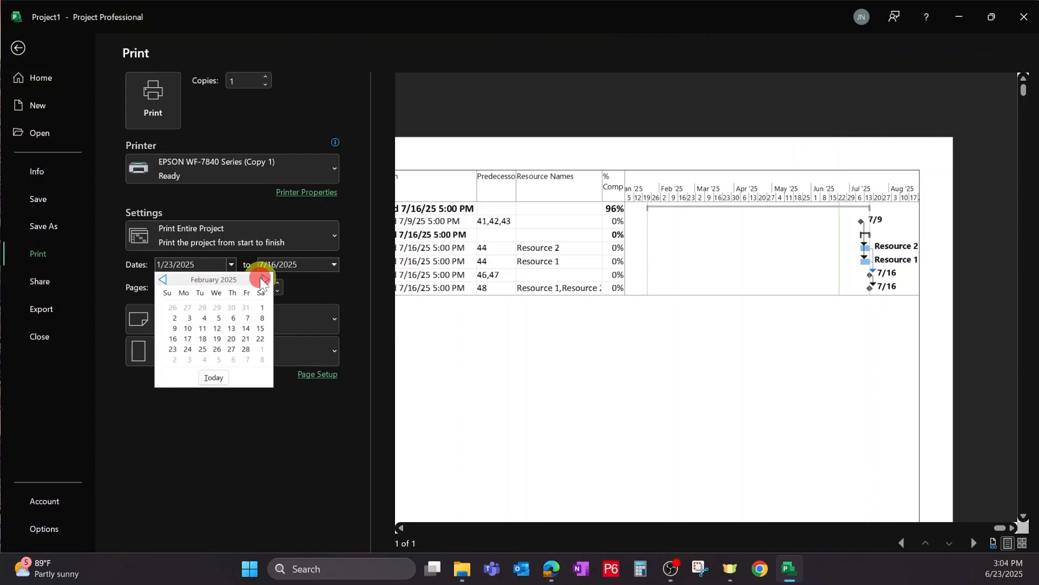
click(263, 280)
click(263, 280)
click(263, 279)
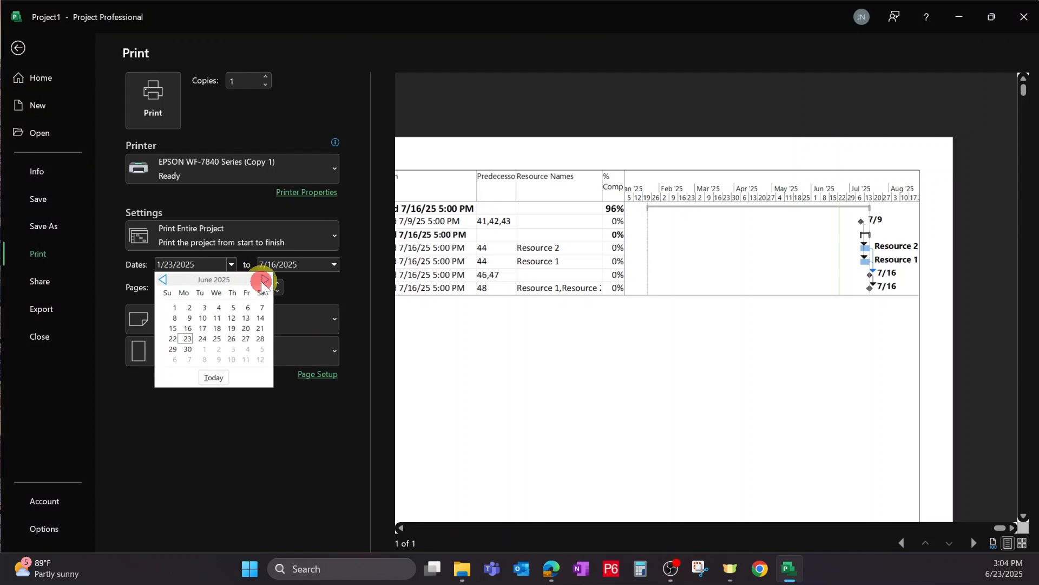
click(186, 339)
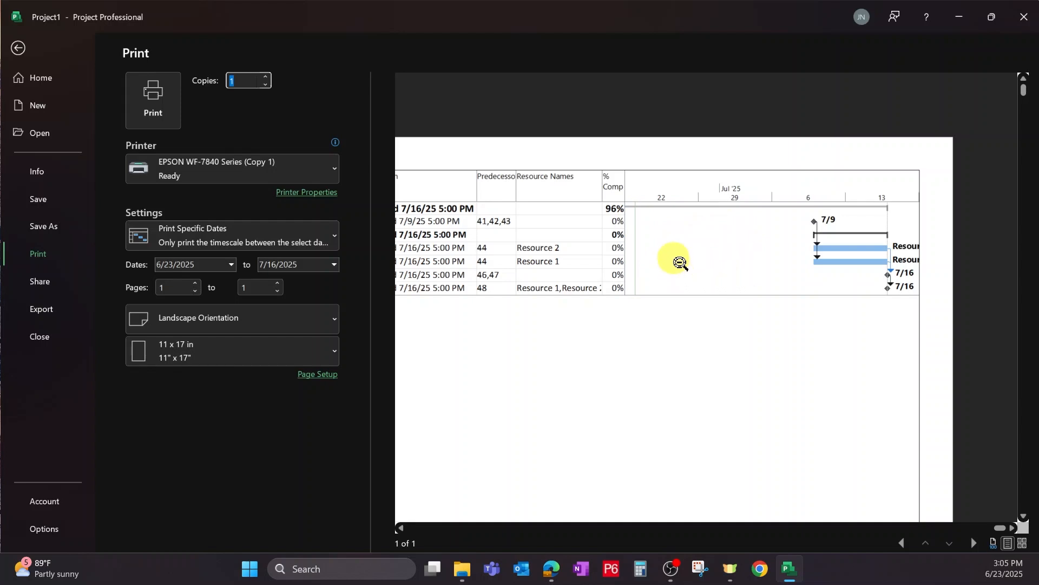
click(611, 304)
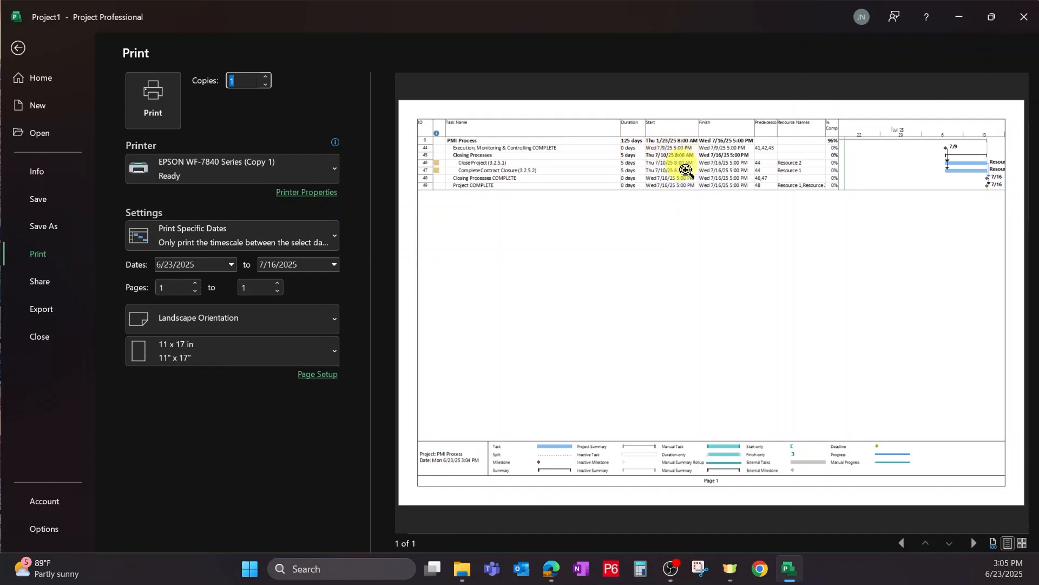
click(662, 161)
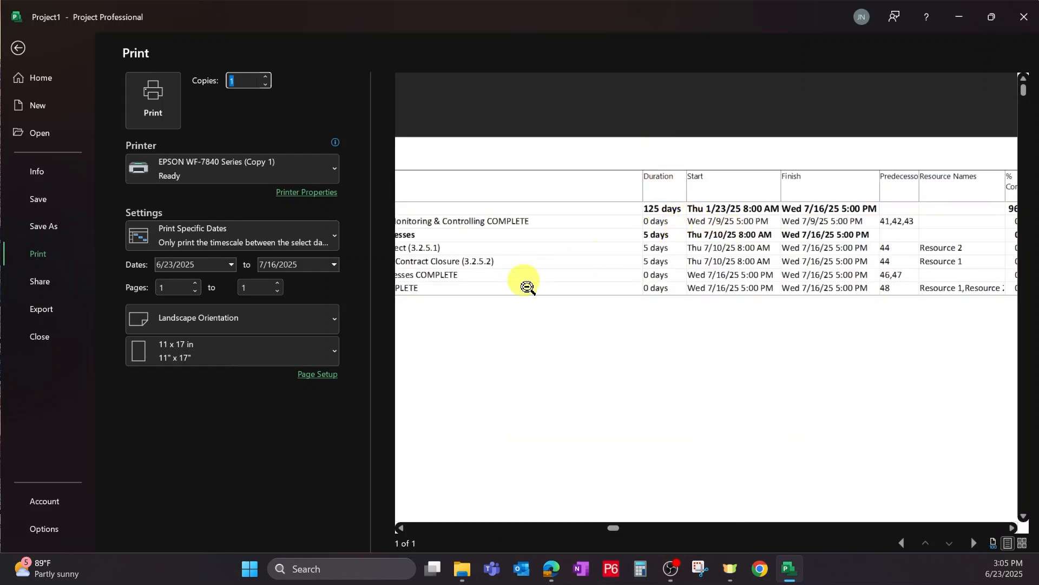
Set the start of the printed date range to 7/9/2025 and view the whole page in the preview.
click(231, 265)
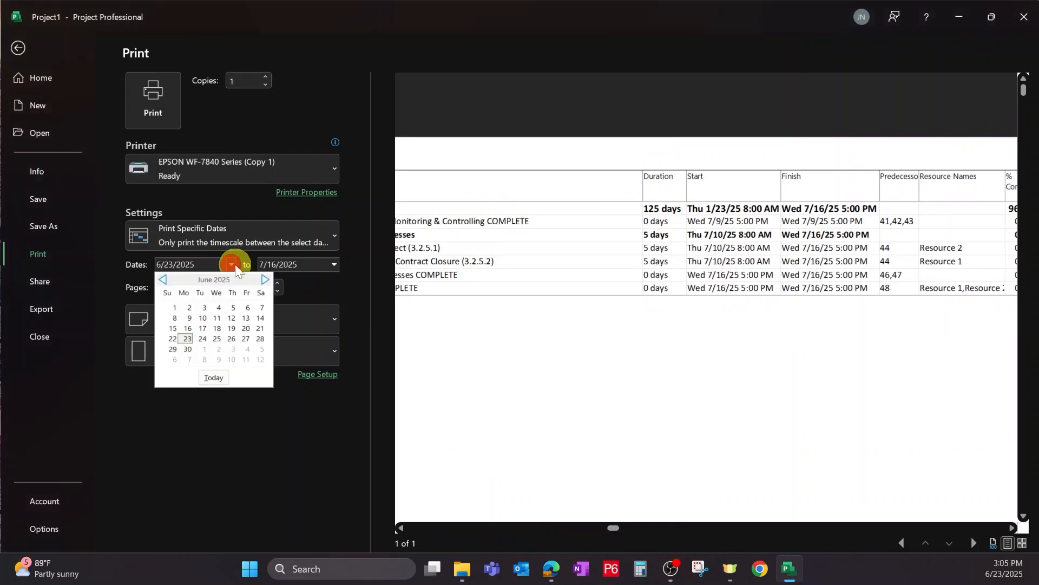
click(263, 280)
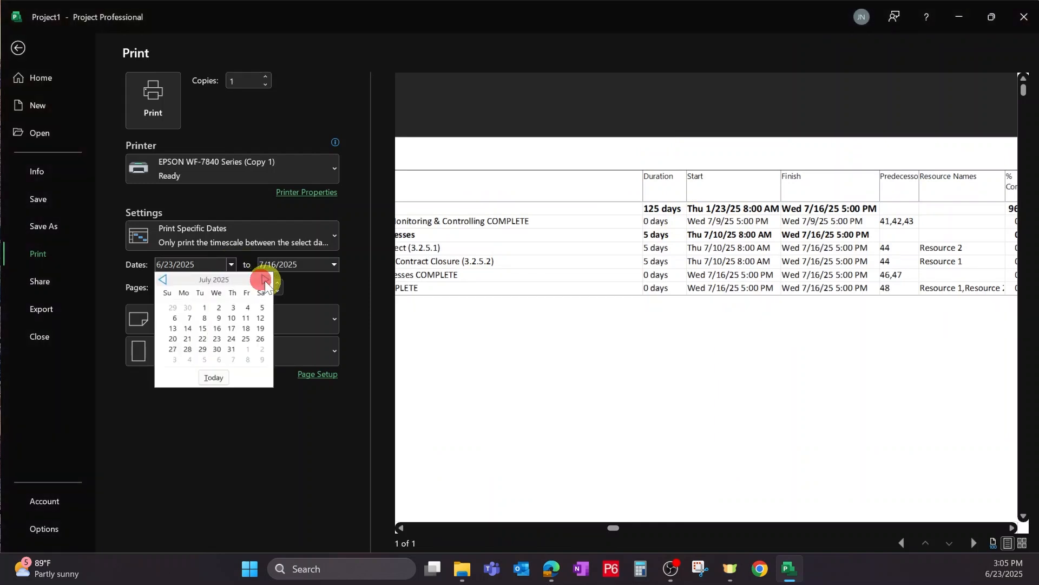
click(217, 319)
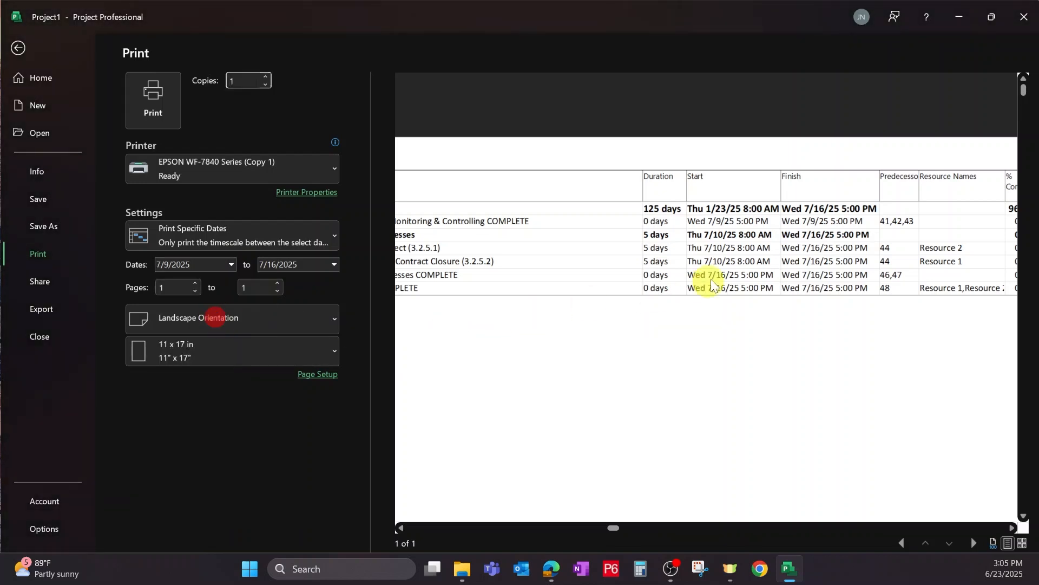
click(698, 304)
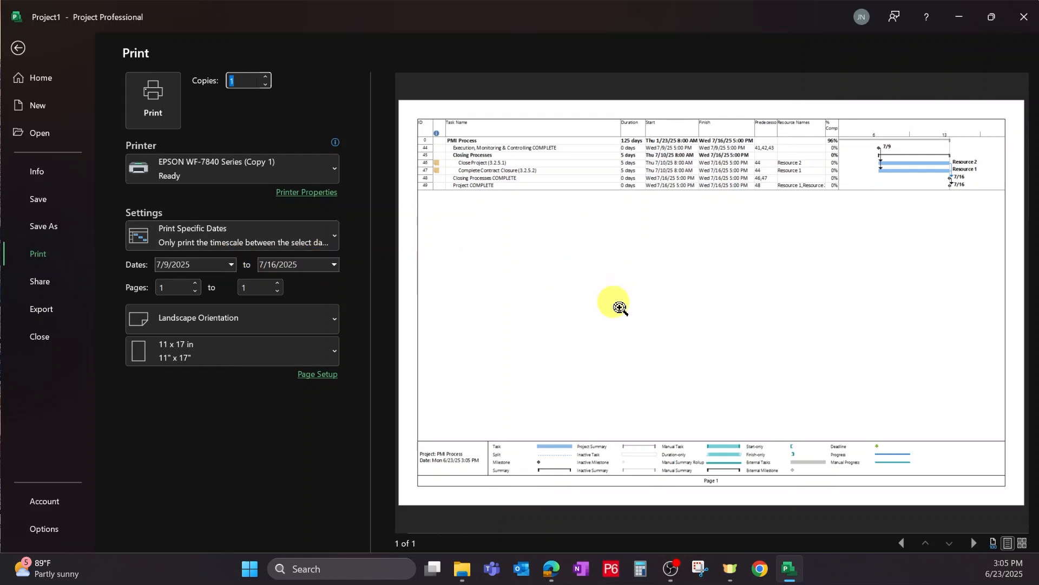
Clear the Incomplete Tasks filter from the schedule and check all tasks in the print preview.
key(Escape)
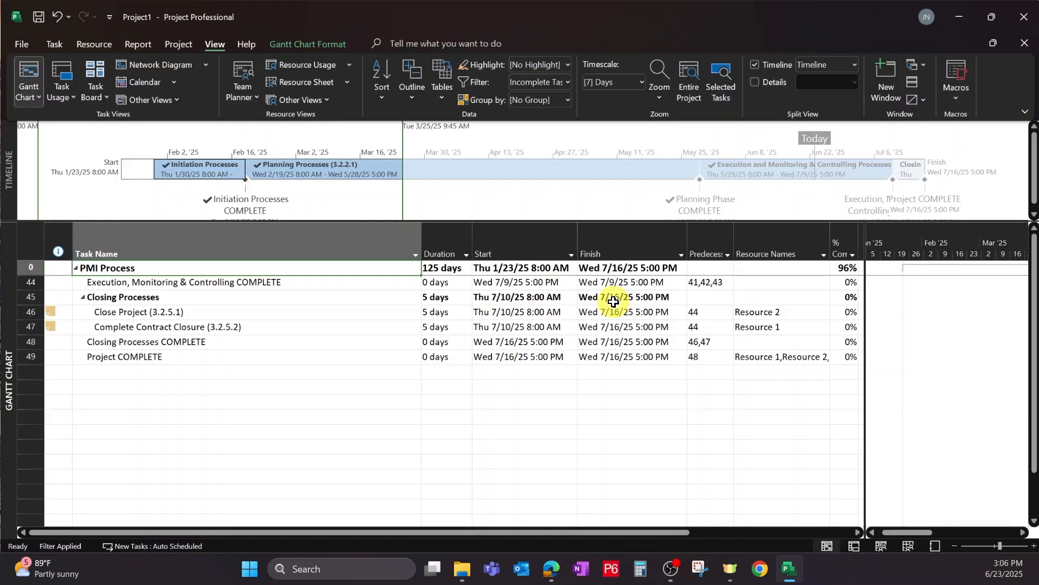
click(569, 82)
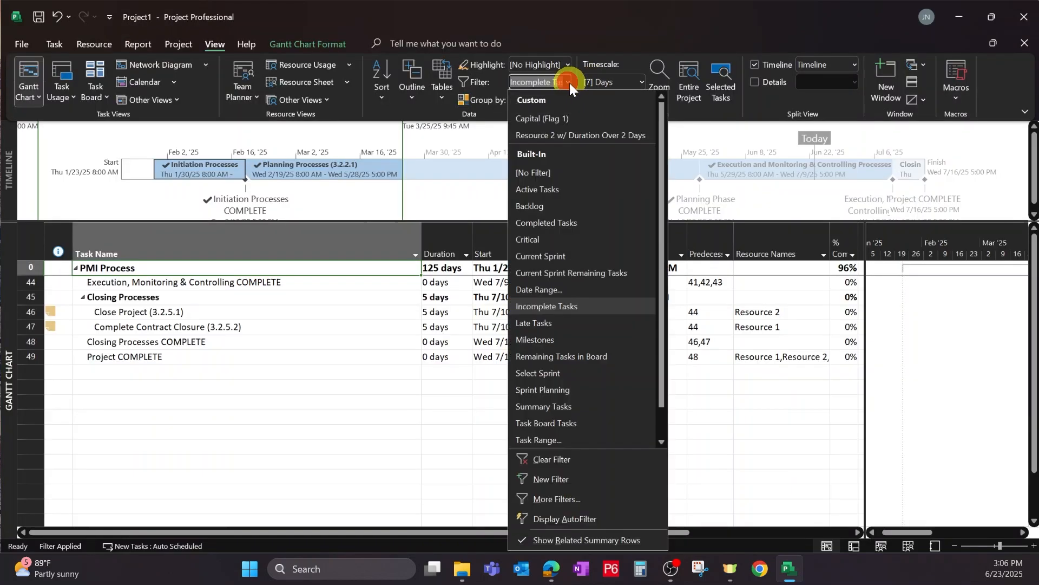
click(554, 460)
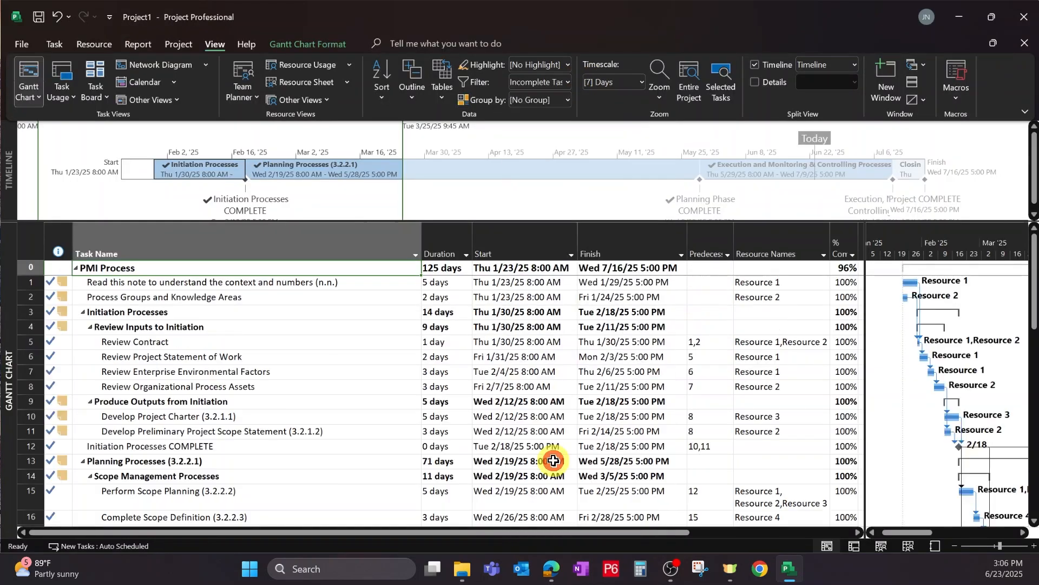
click(288, 329)
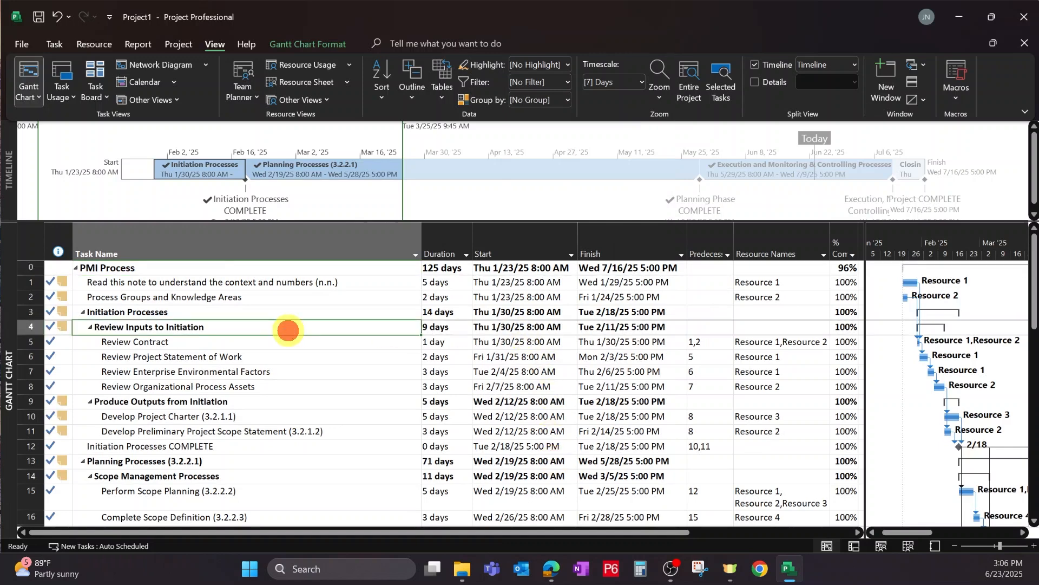
key(ctrl+p)
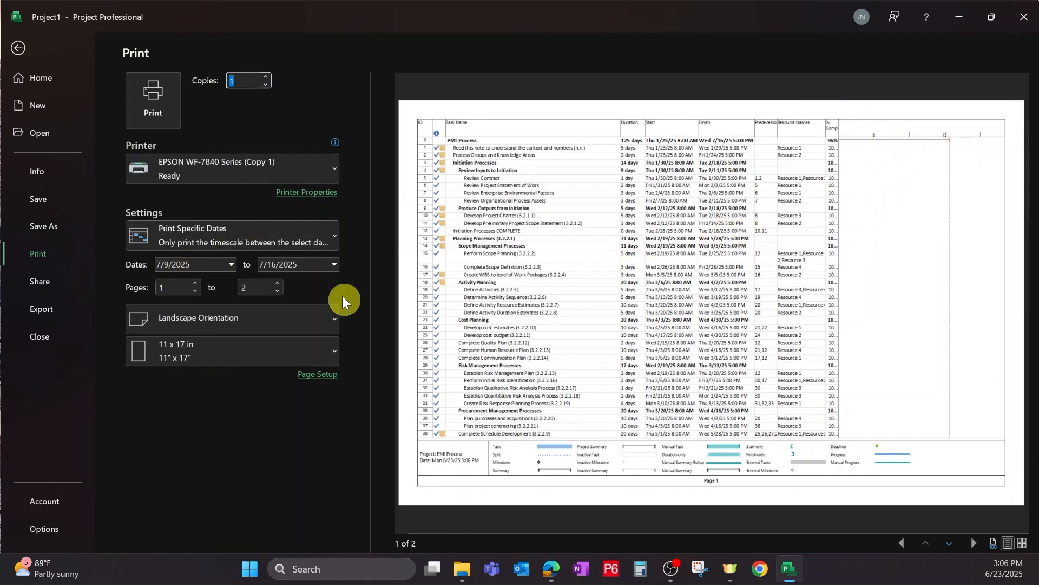
Set the start of the printed date range to 1/22/2025.
click(230, 264)
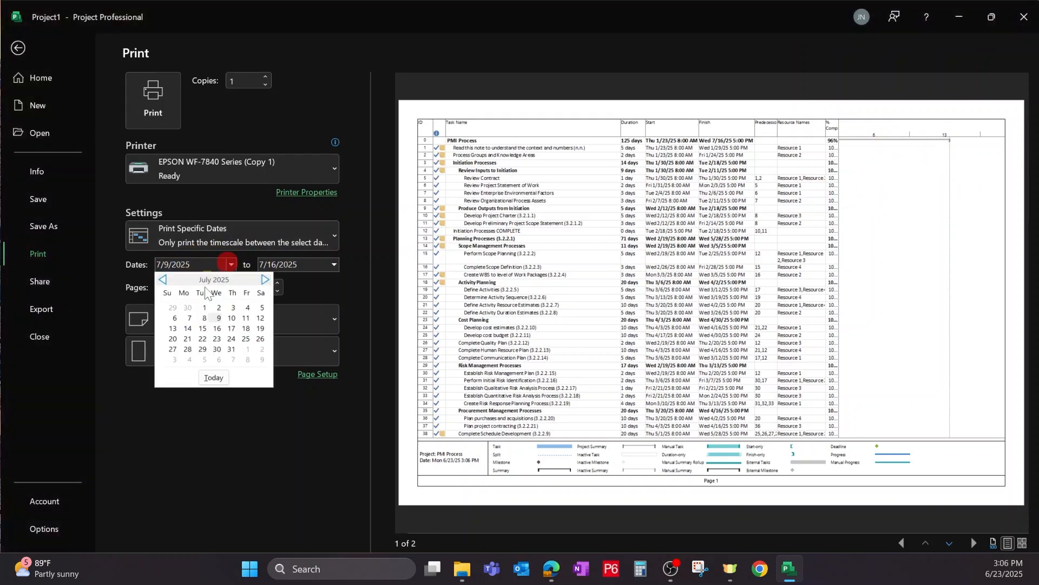
click(163, 278)
click(163, 278)
click(163, 279)
click(163, 279)
click(164, 278)
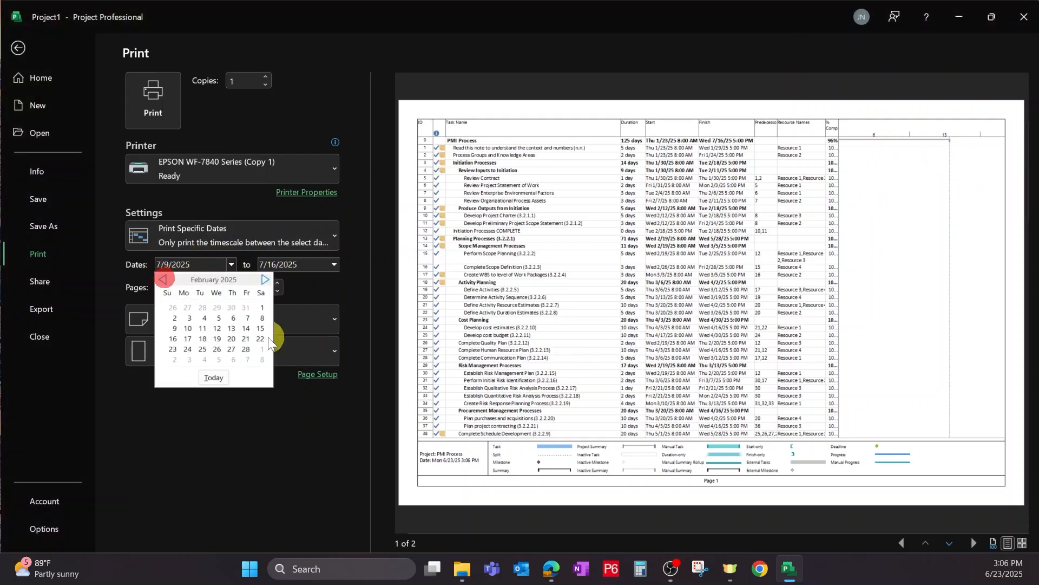
click(162, 278)
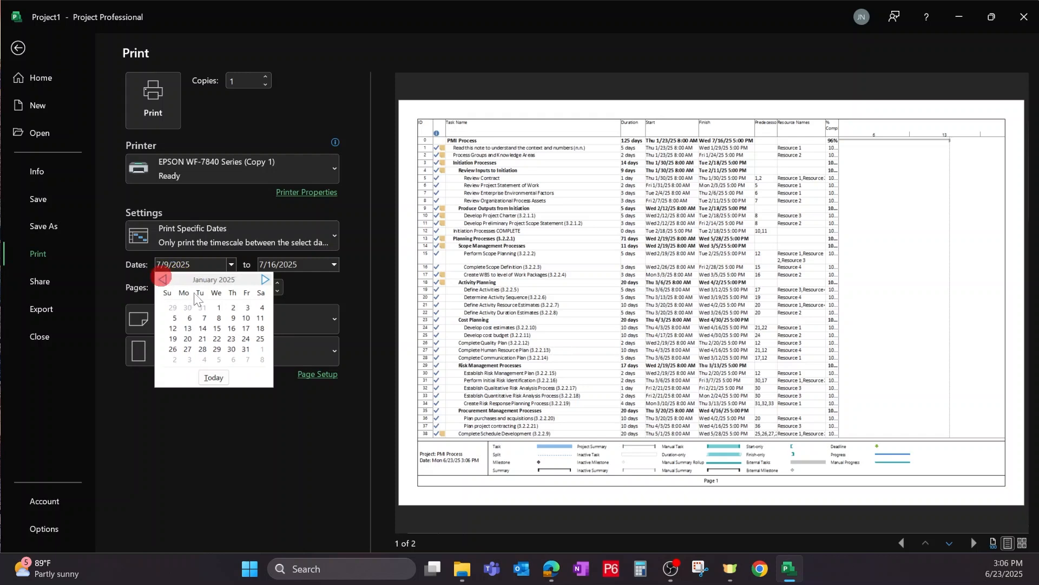
click(216, 339)
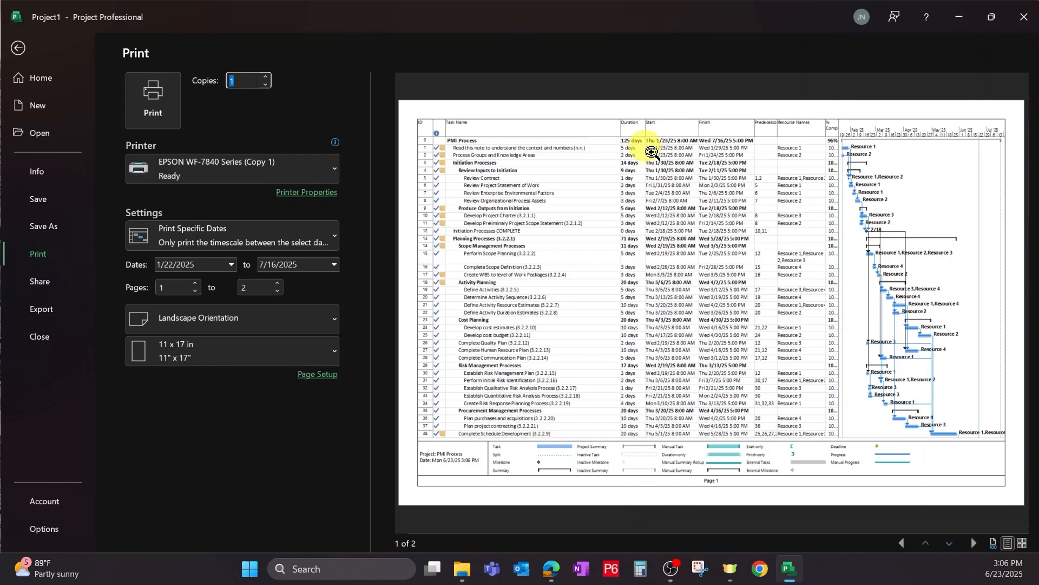
Inspect the % Complete column in the print preview, and widen it slightly in the Gantt Chart table so its values fit.
click(828, 136)
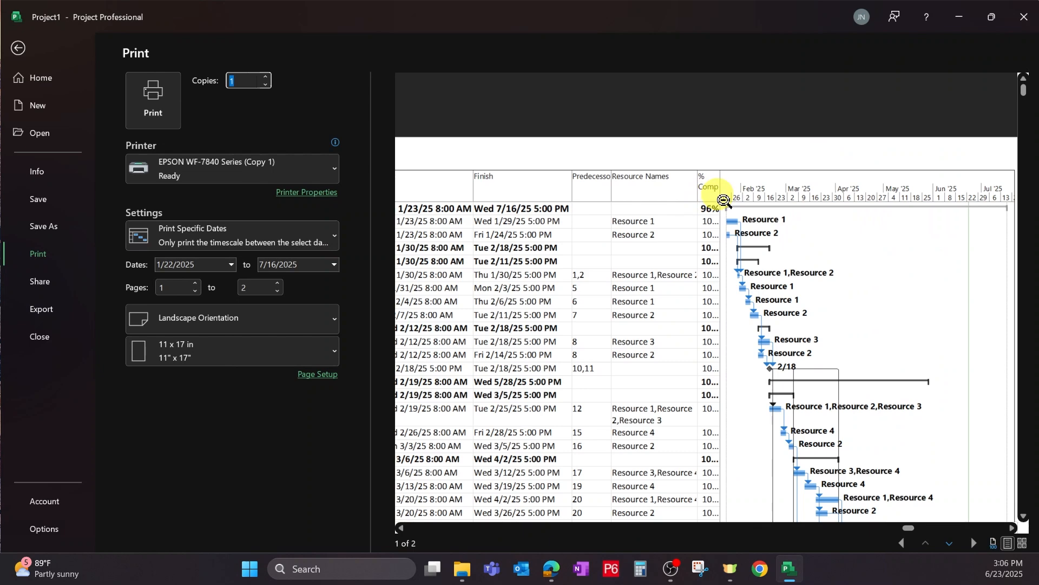
key(Escape)
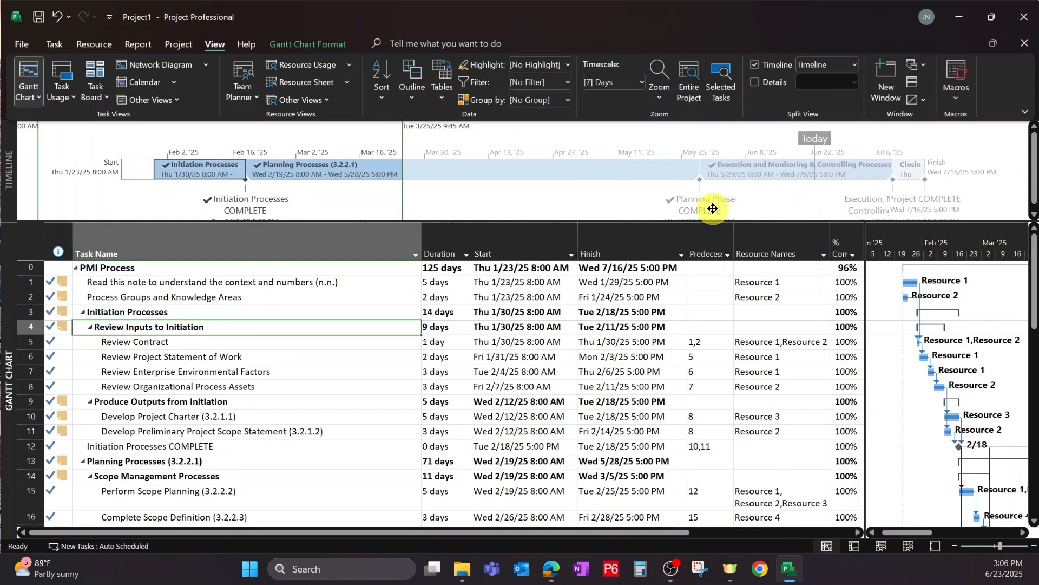
drag(865, 239, 885, 238)
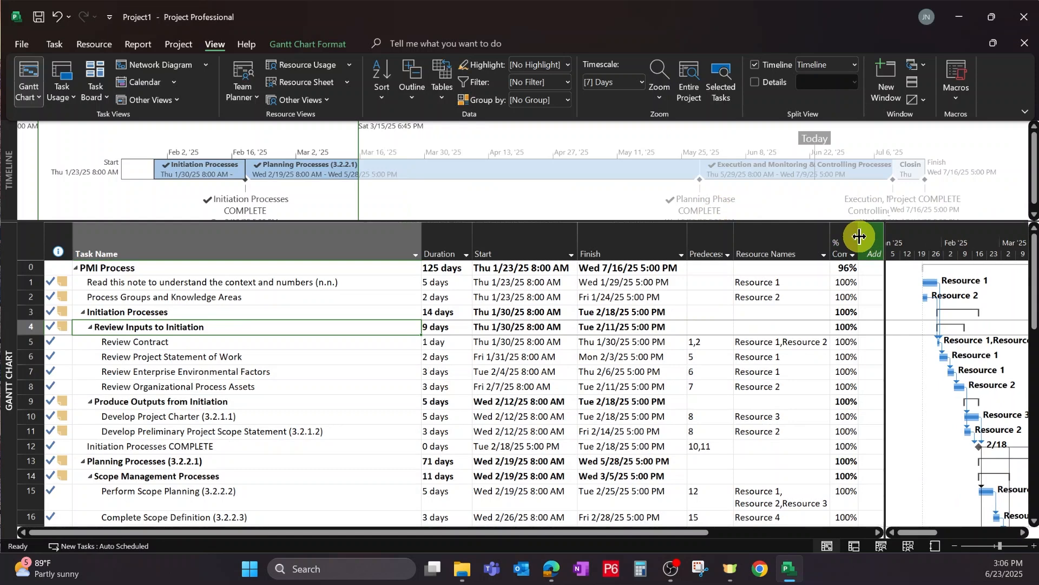
drag(857, 235, 864, 234)
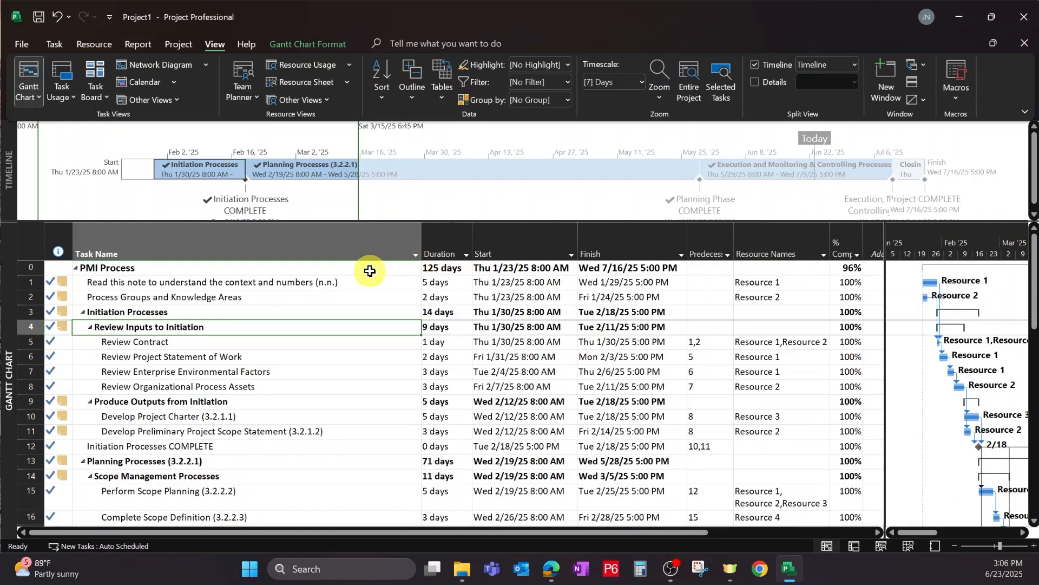
Set the top, bottom, left and right page margins of the printed Gantt Chart to 0.3 in.
key(ctrl+p)
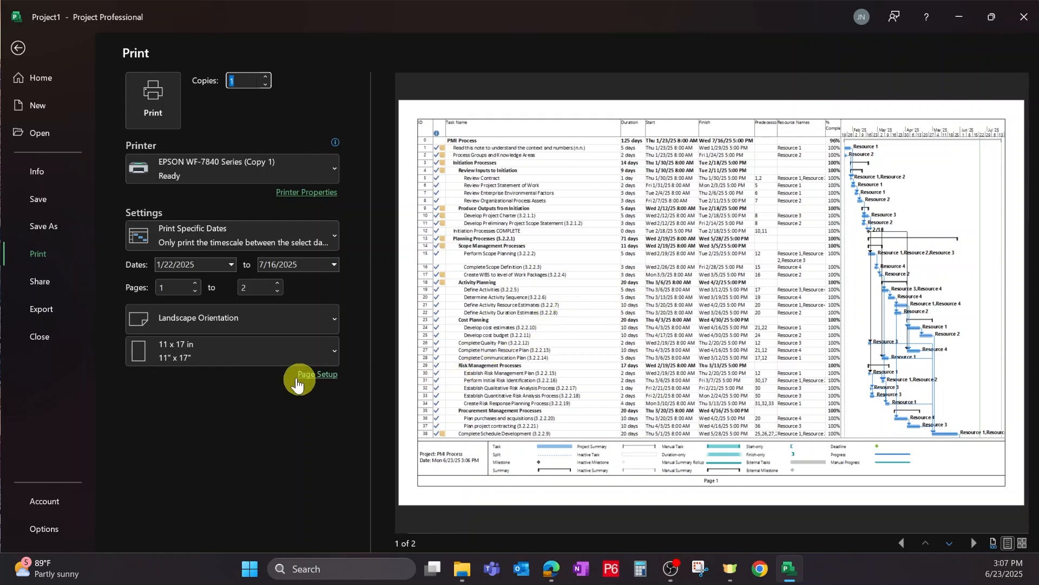
click(306, 380)
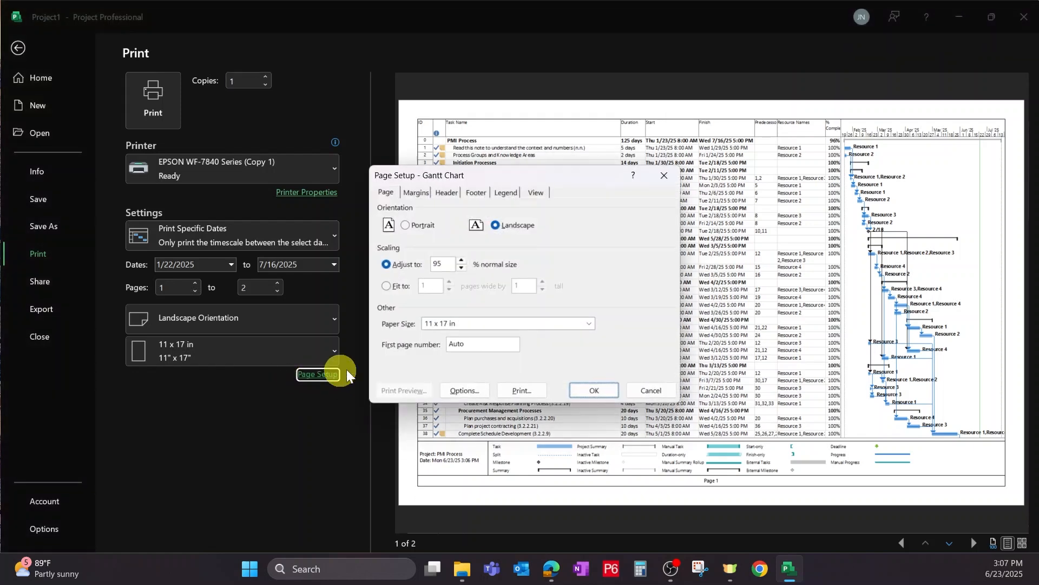
click(423, 195)
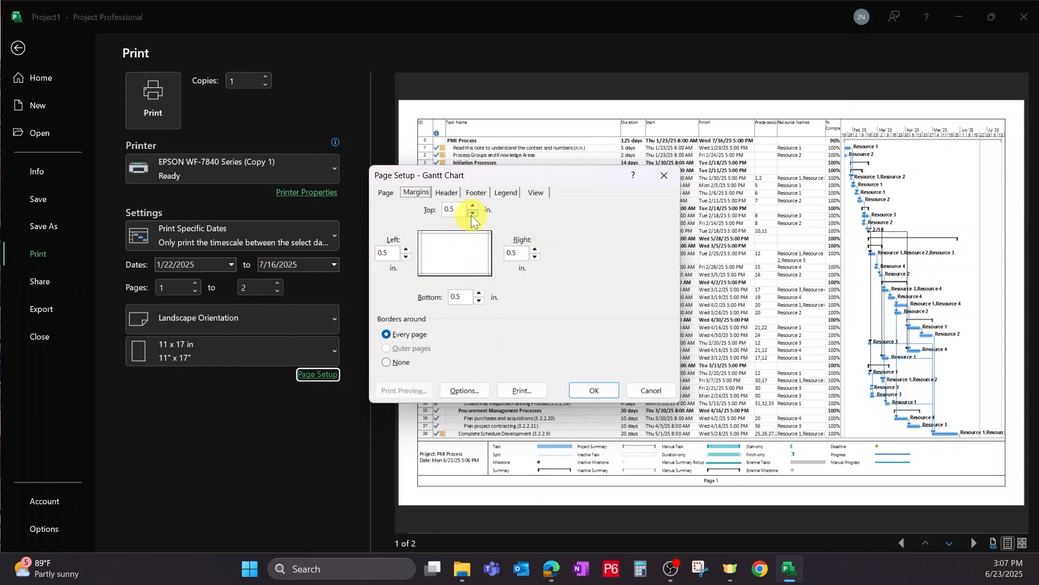
click(406, 257)
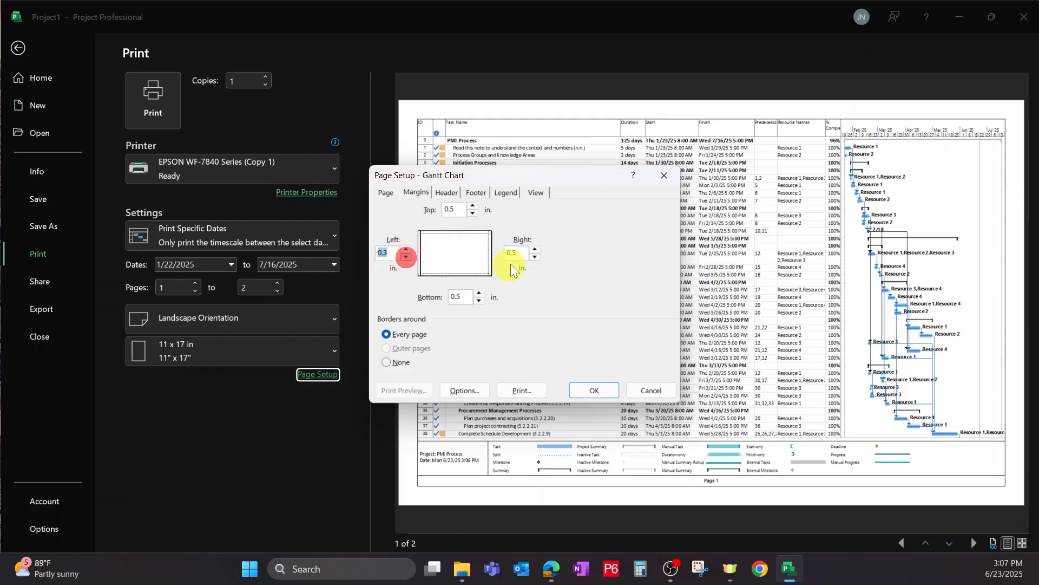
click(535, 258)
click(534, 258)
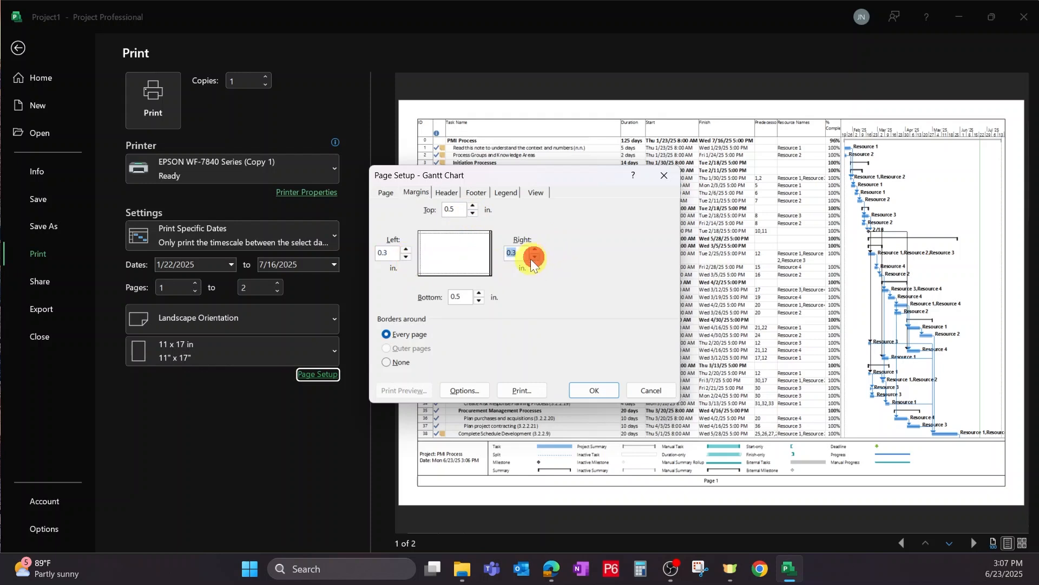
click(478, 301)
click(479, 301)
click(473, 213)
click(473, 213)
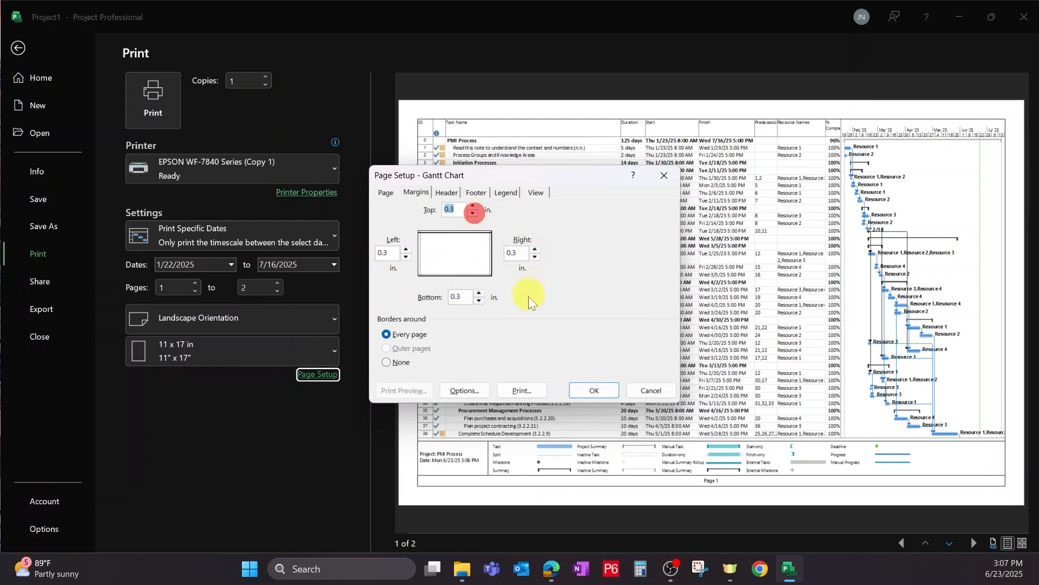
click(594, 391)
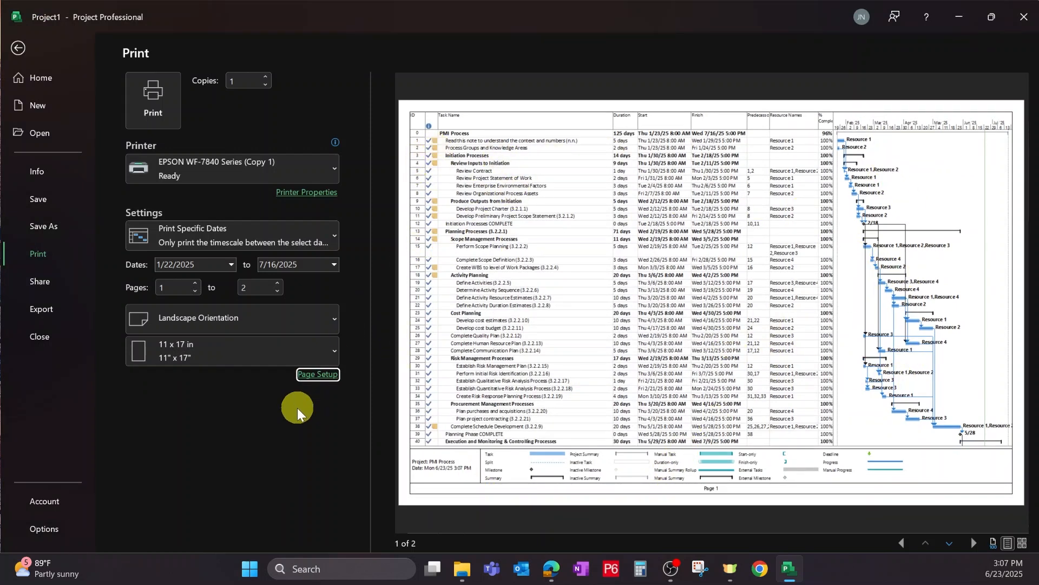
Review the EPSON printer's properties and the page orientation and scaling options in the page setup, discarding any changes.
click(307, 376)
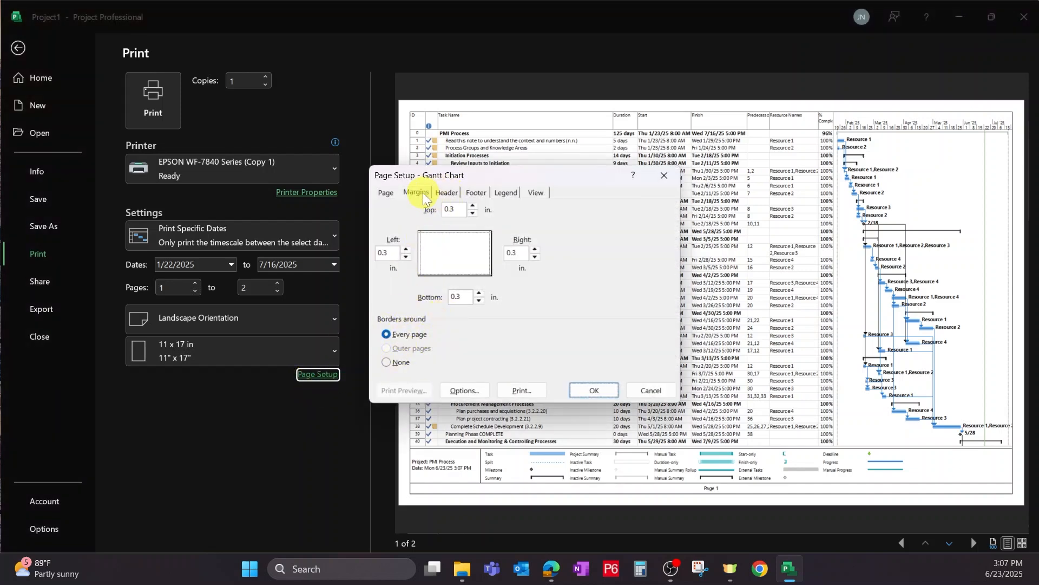
click(463, 390)
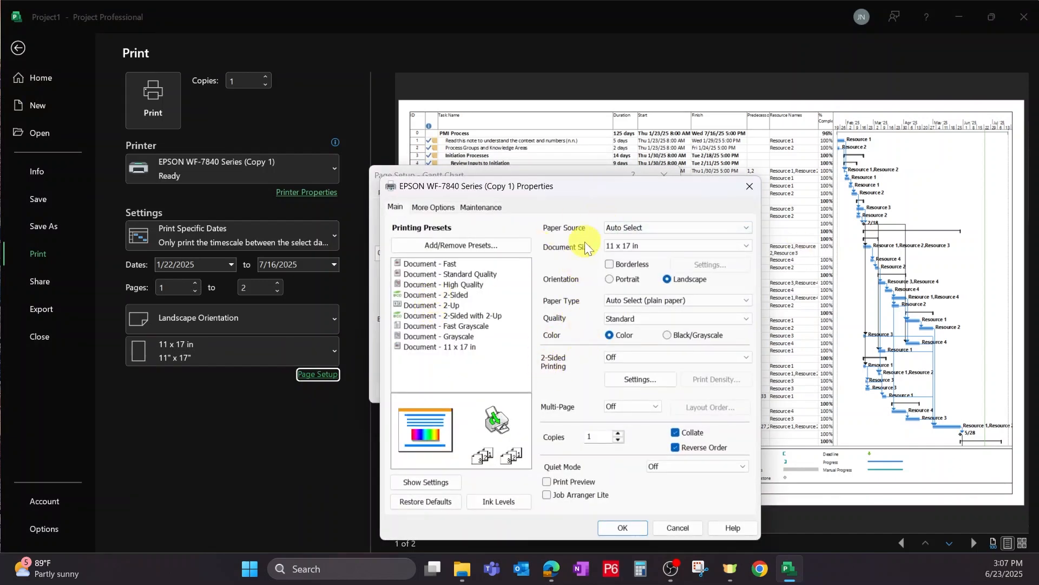
click(755, 187)
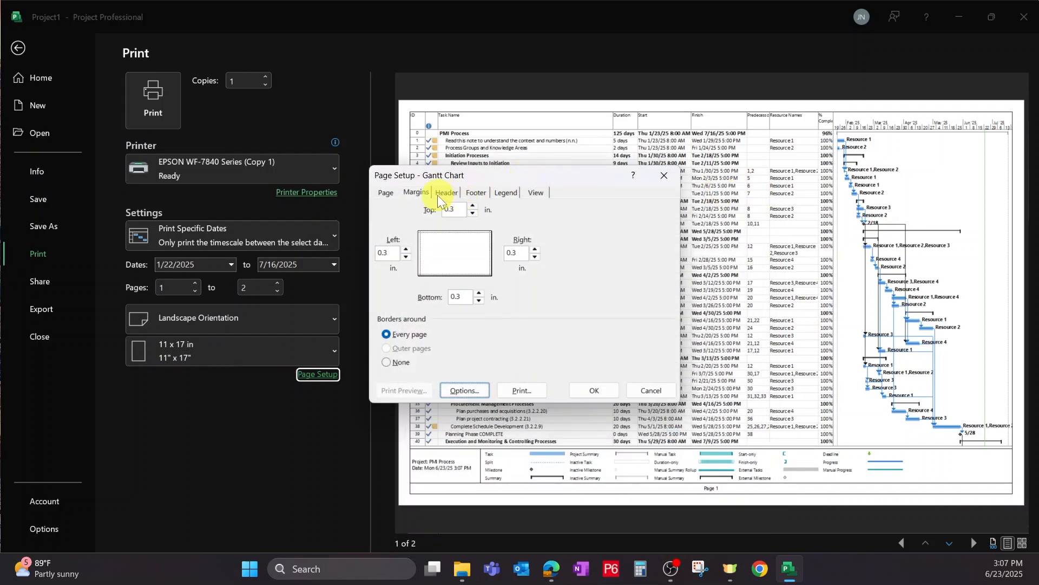
click(395, 196)
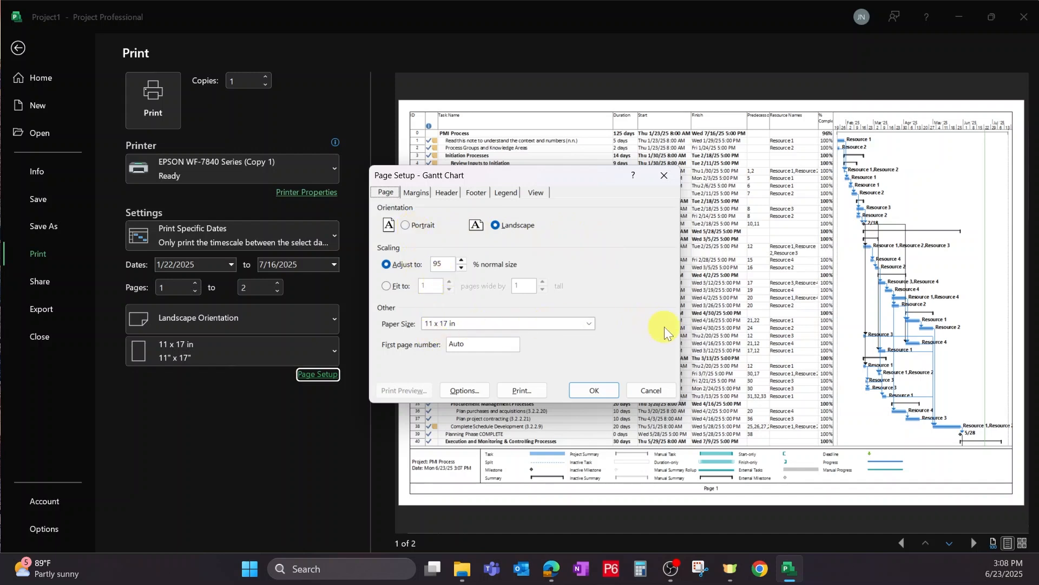
click(406, 225)
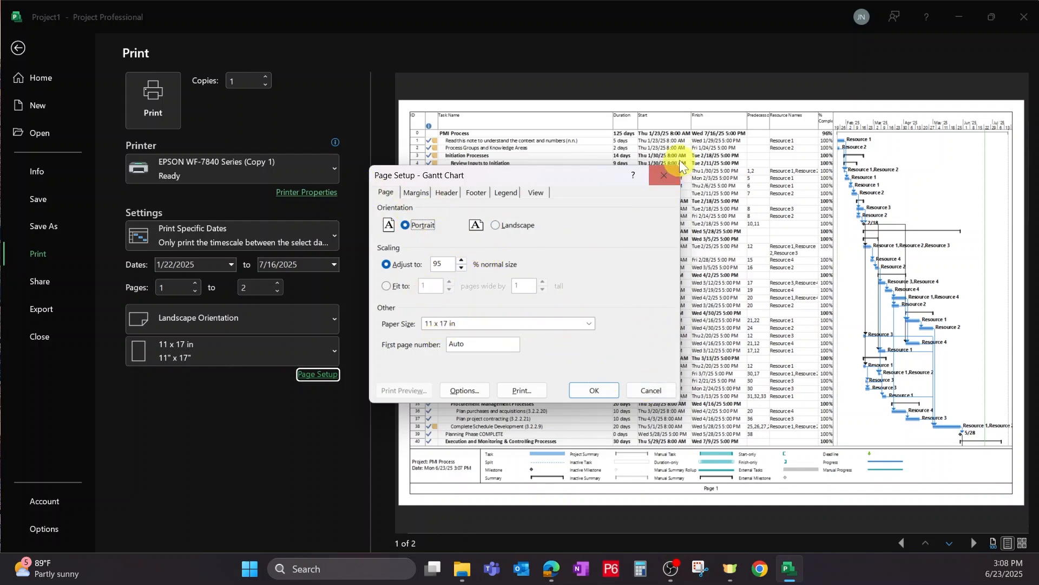
click(650, 391)
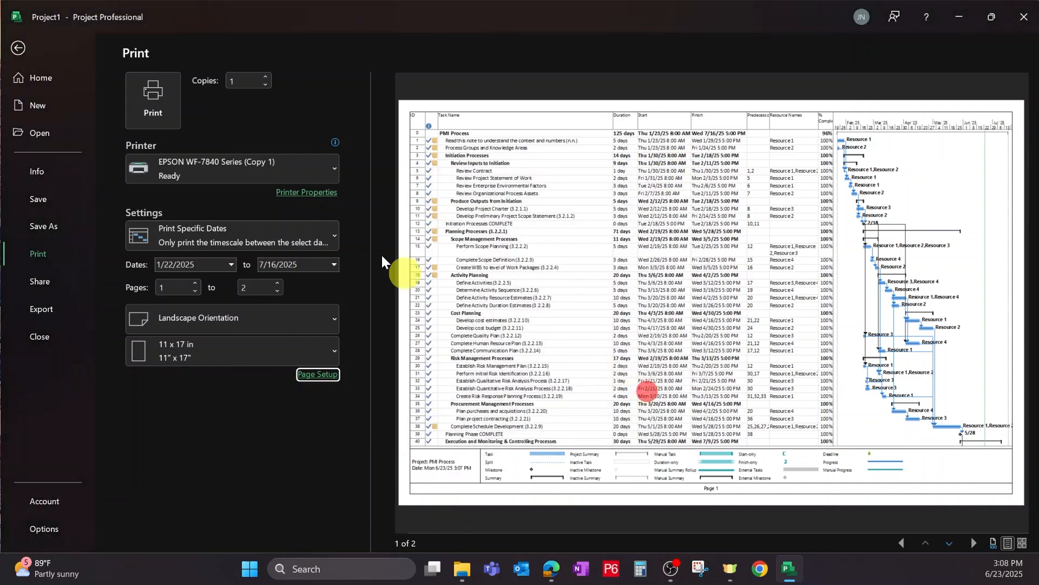
Select Microsoft Print to PDF as the printer and set the page to portrait orientation.
click(332, 168)
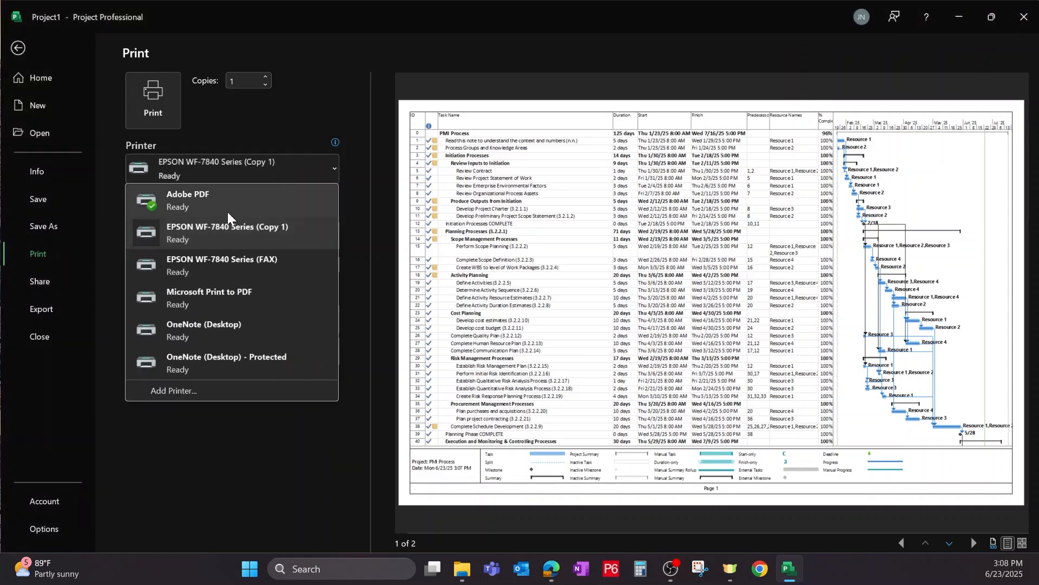
click(203, 297)
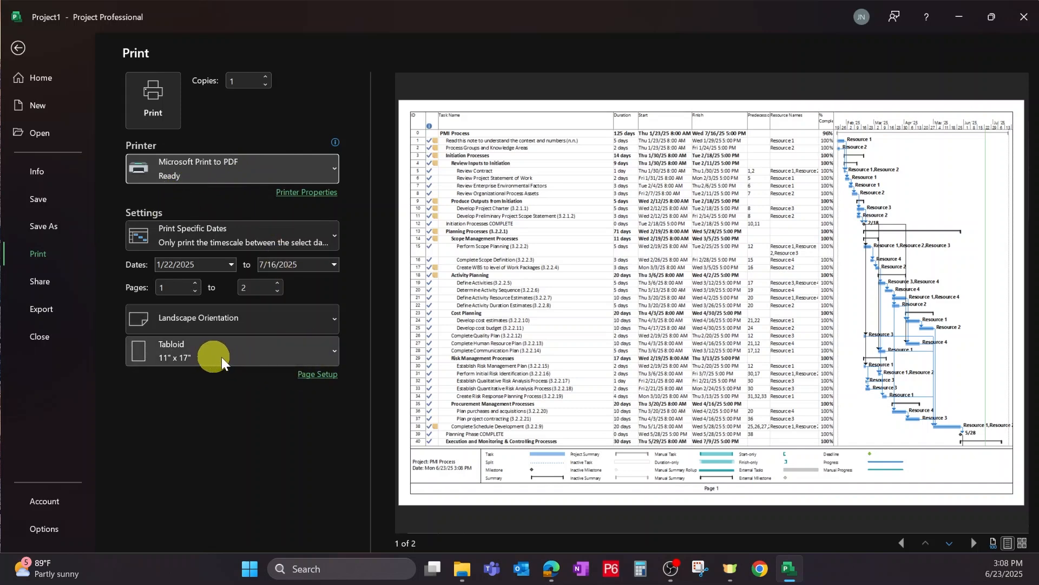
click(264, 358)
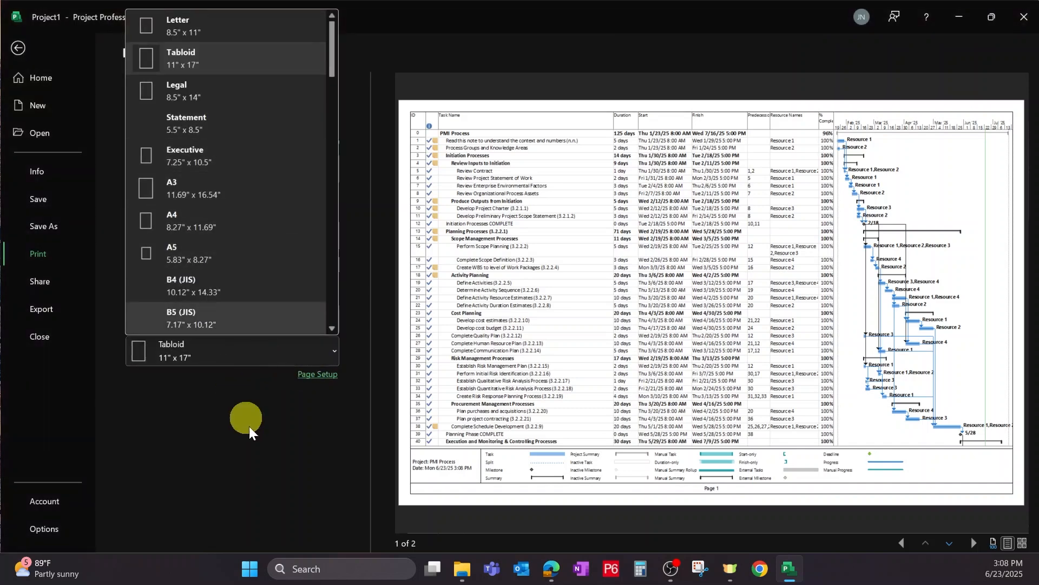
click(249, 437)
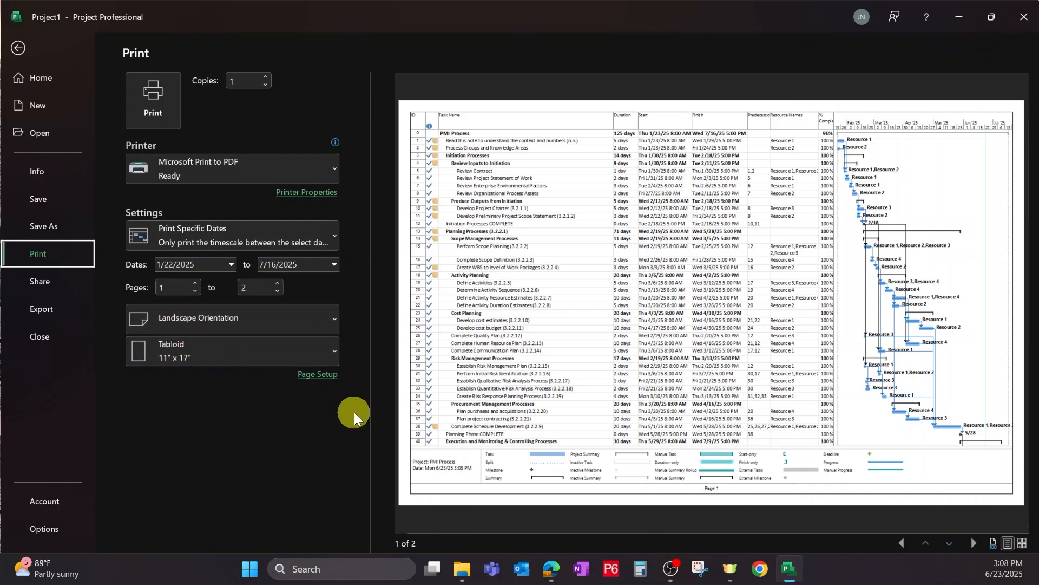
click(232, 328)
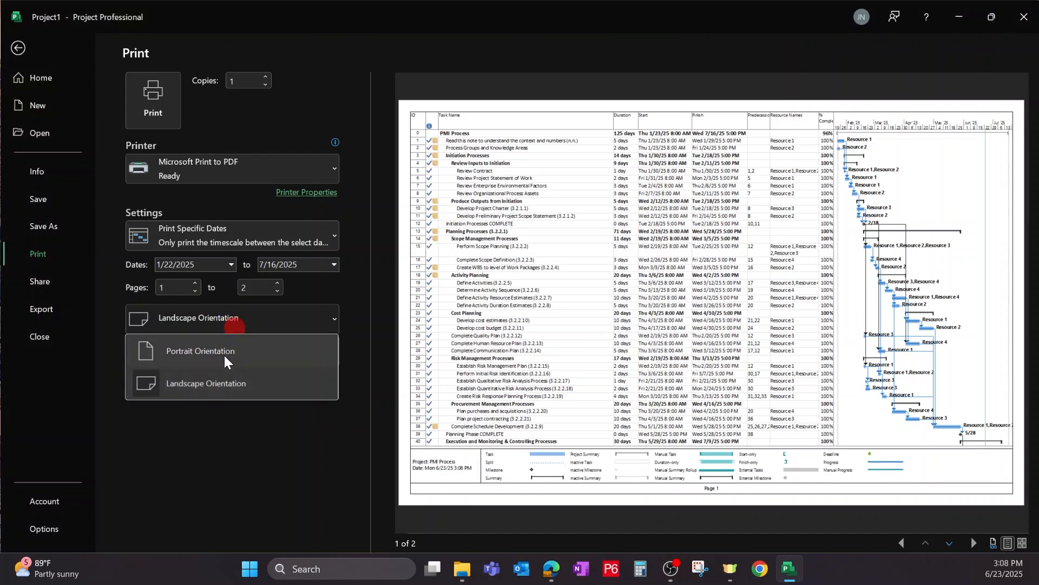
click(209, 360)
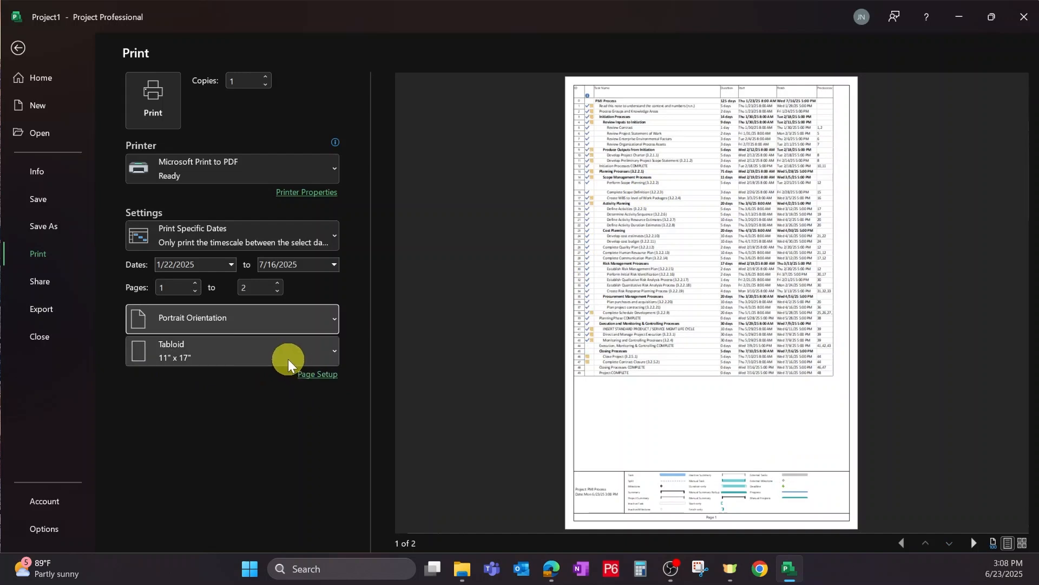
Review the paper sizes available for the Microsoft Print to PDF printer, leaving the current size selected.
click(315, 362)
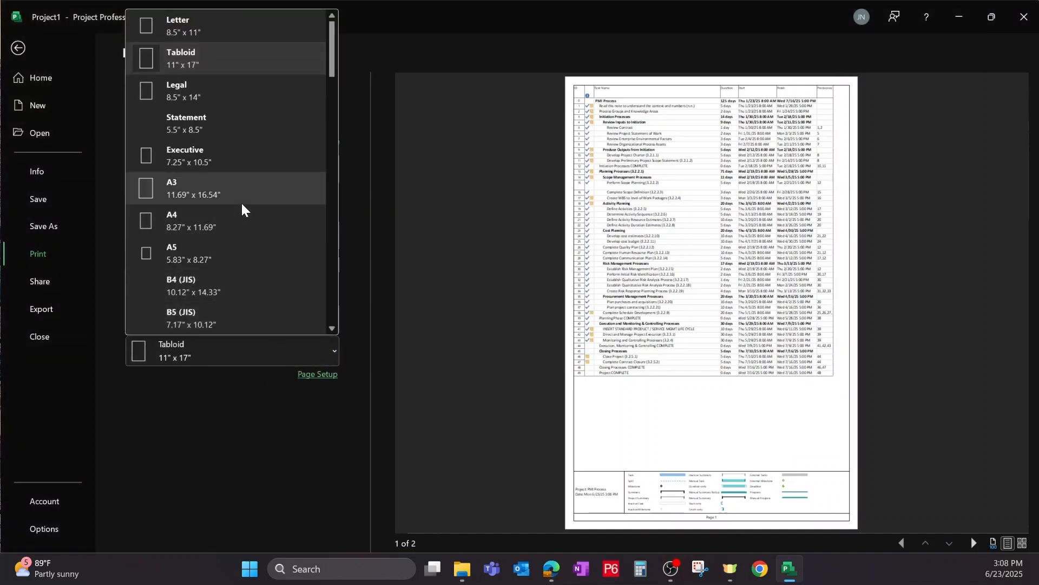
scroll(238, 202, down, 3)
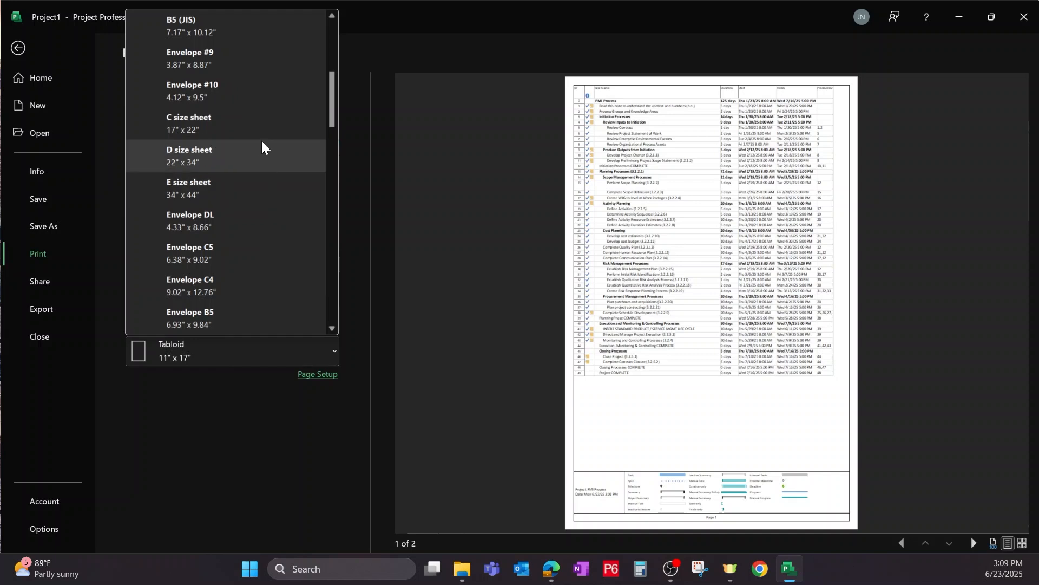
scroll(249, 188, down, 2)
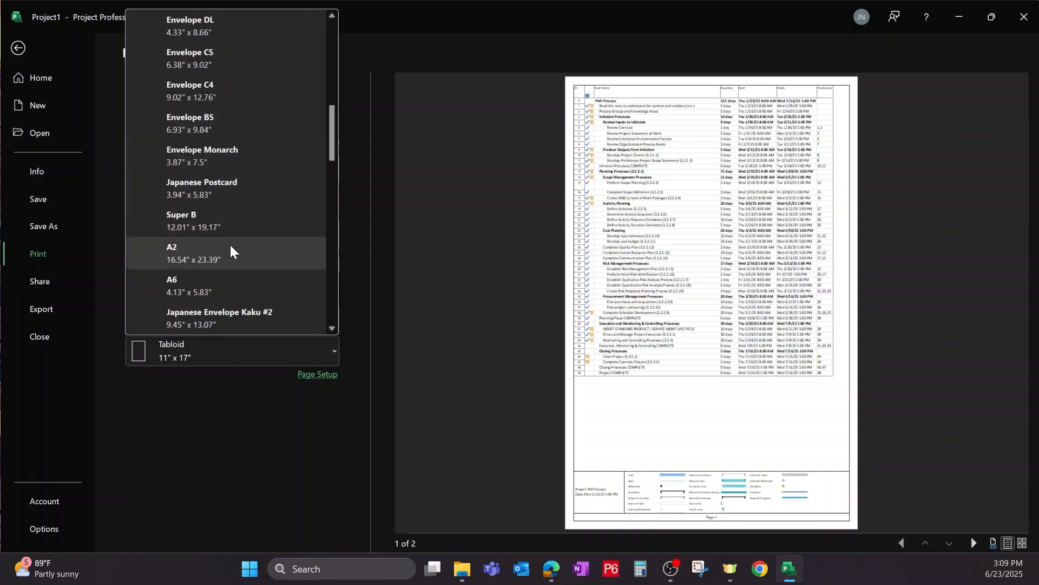
scroll(232, 249, down, 5)
scroll(236, 241, down, 5)
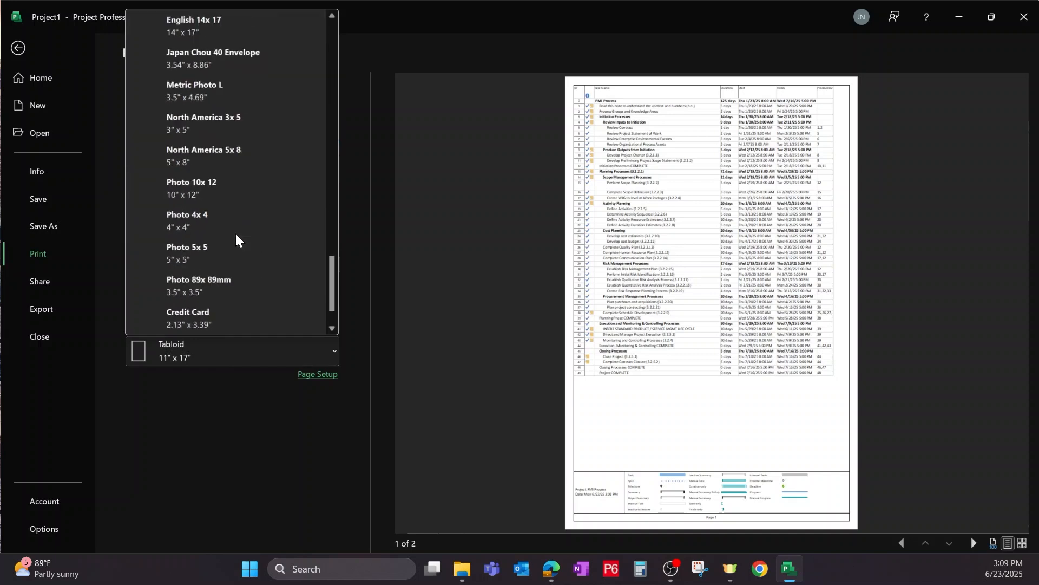
scroll(235, 243, up, 5)
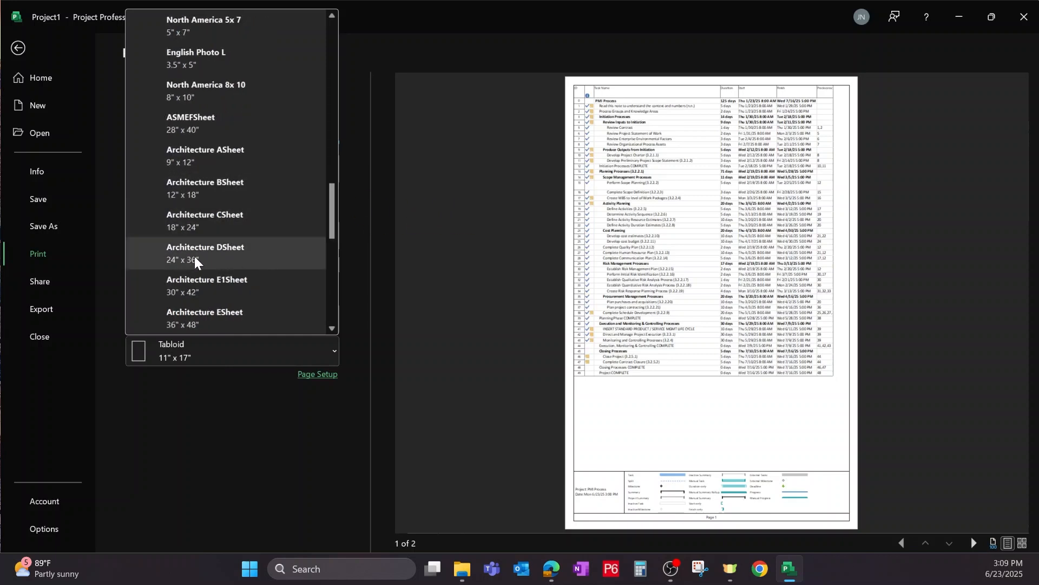
key(Escape)
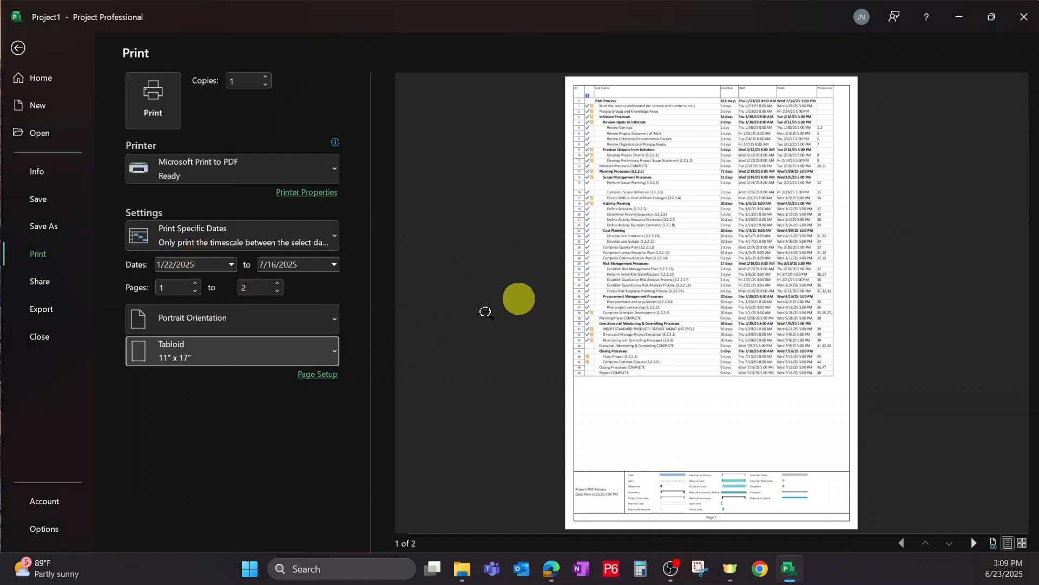
Try to set the paper size to Architecture DSheet (24" x 36").
click(291, 362)
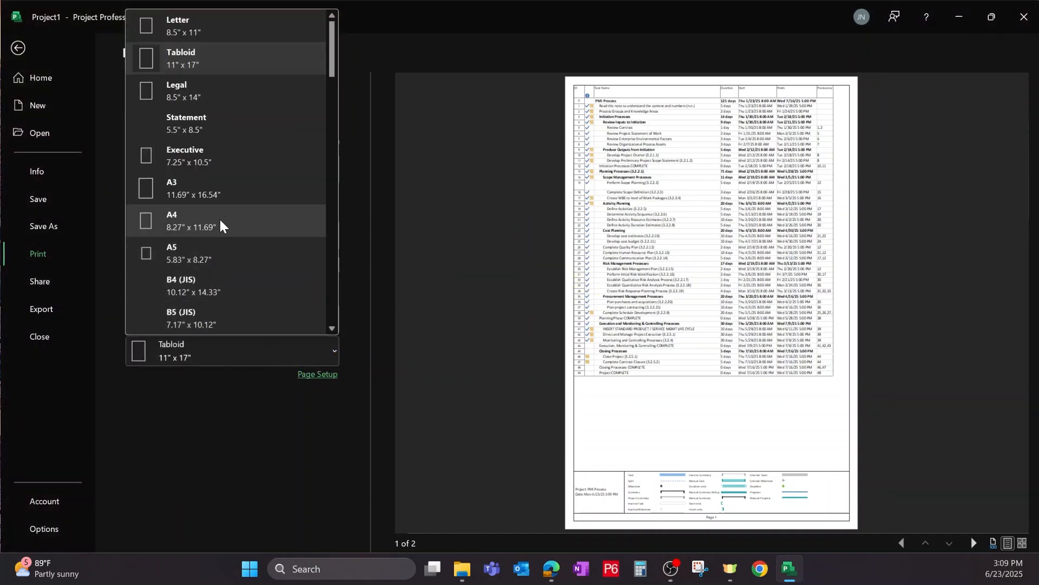
scroll(236, 238, down, 3)
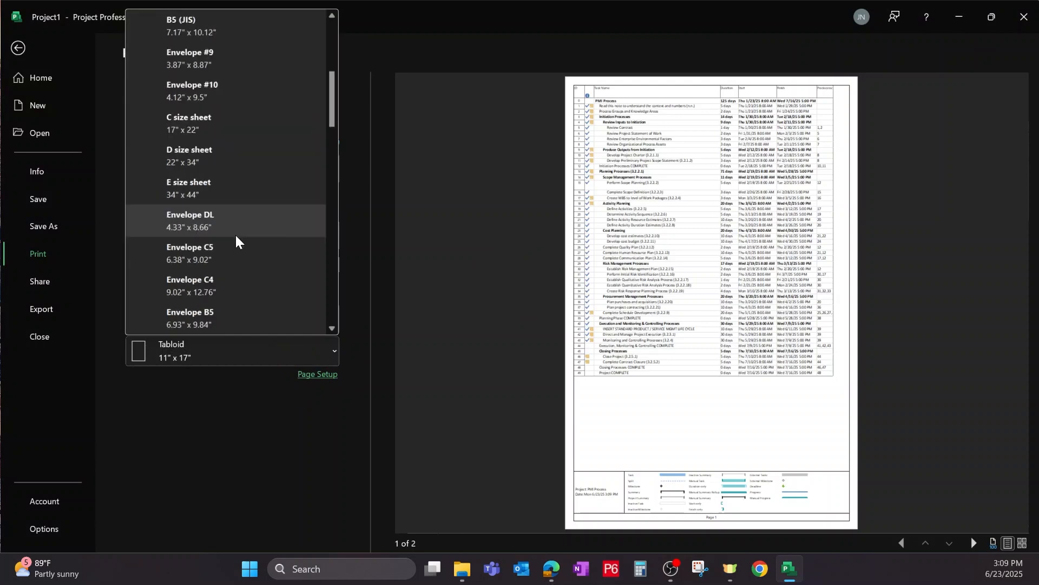
scroll(236, 255, down, 2)
scroll(214, 225, down, 4)
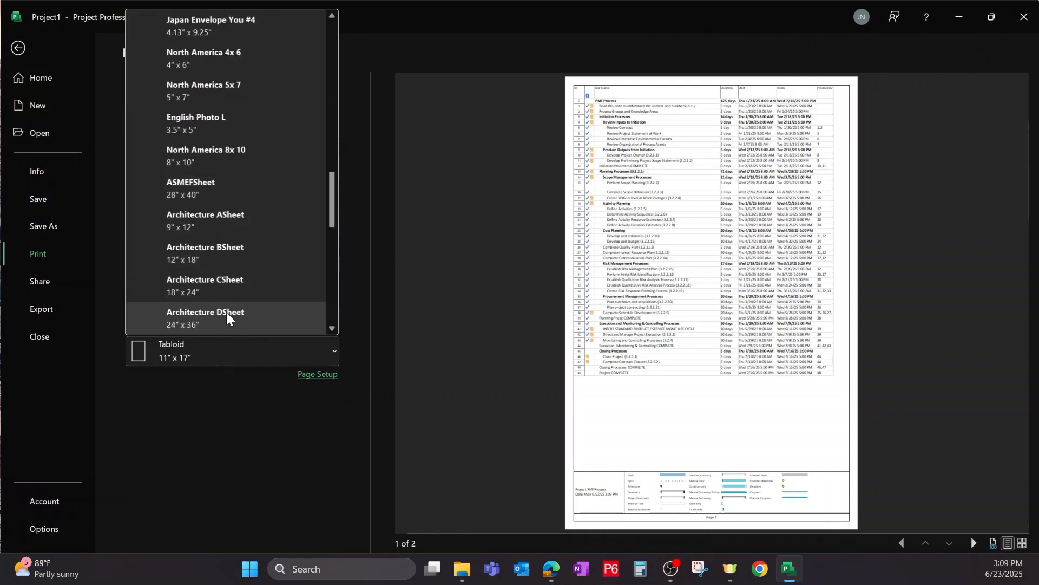
click(226, 317)
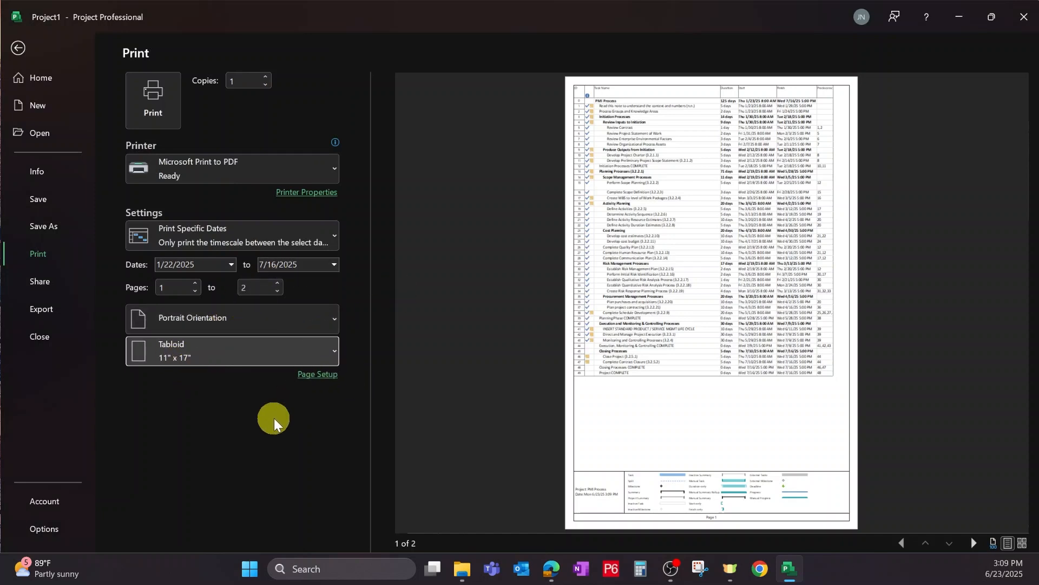
Set the paper size to D size sheet in the Gantt Chart's page setup.
click(309, 379)
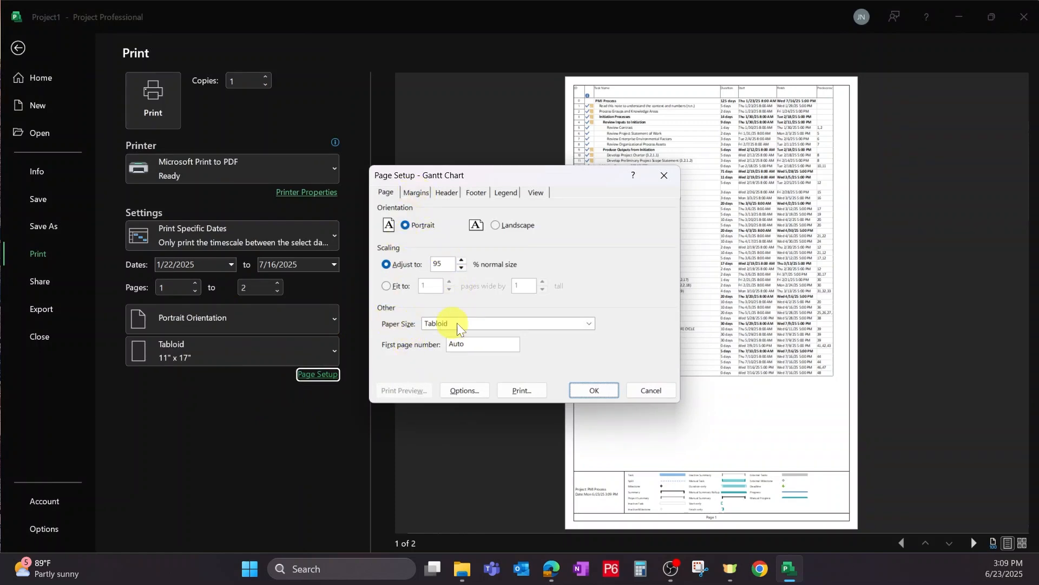
click(489, 326)
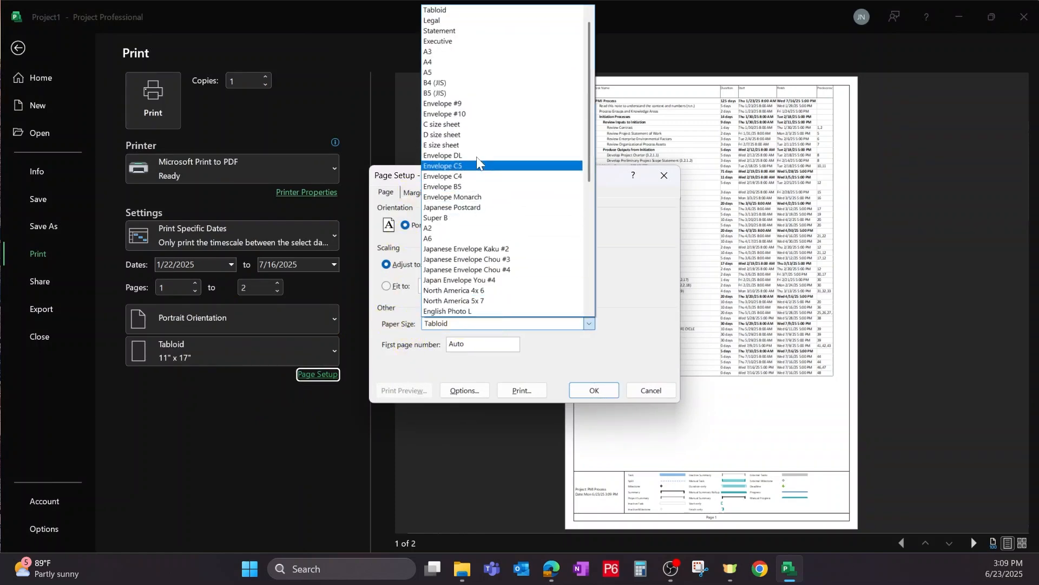
click(459, 136)
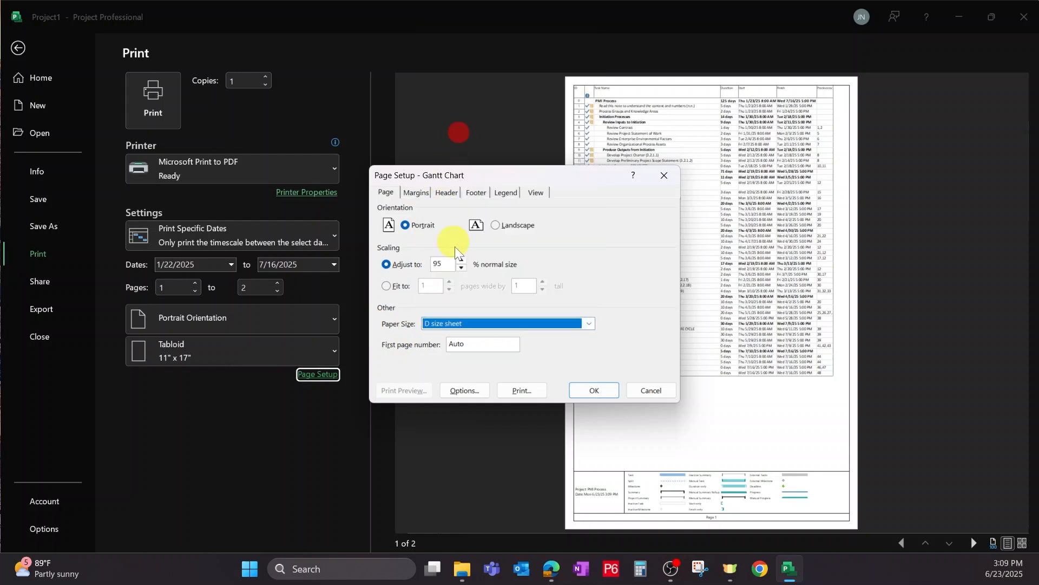
click(594, 390)
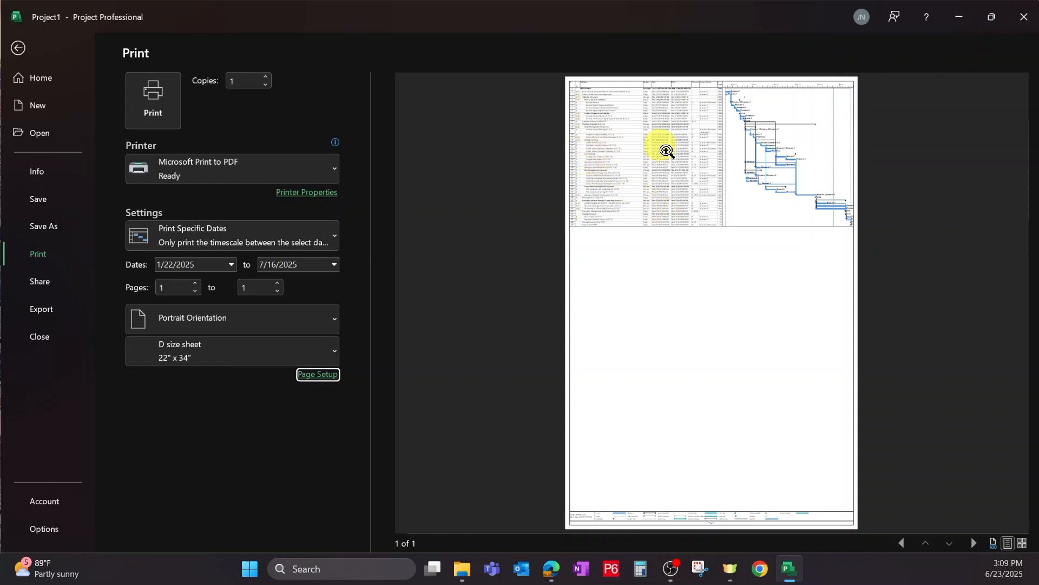
Examine the D size print preview up close, from the task table at the start of the page across to the Gantt bars.
click(666, 169)
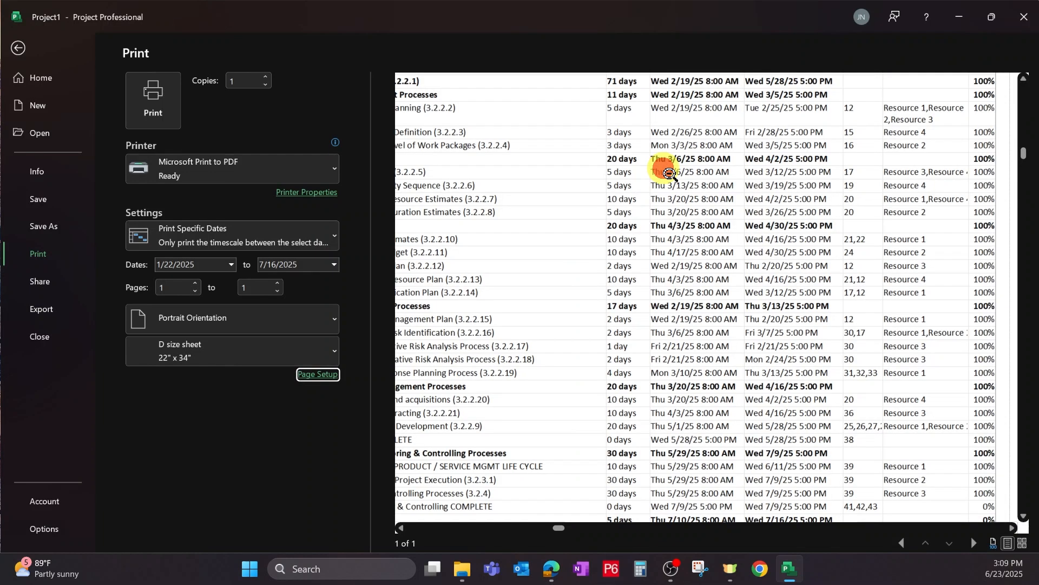
click(578, 267)
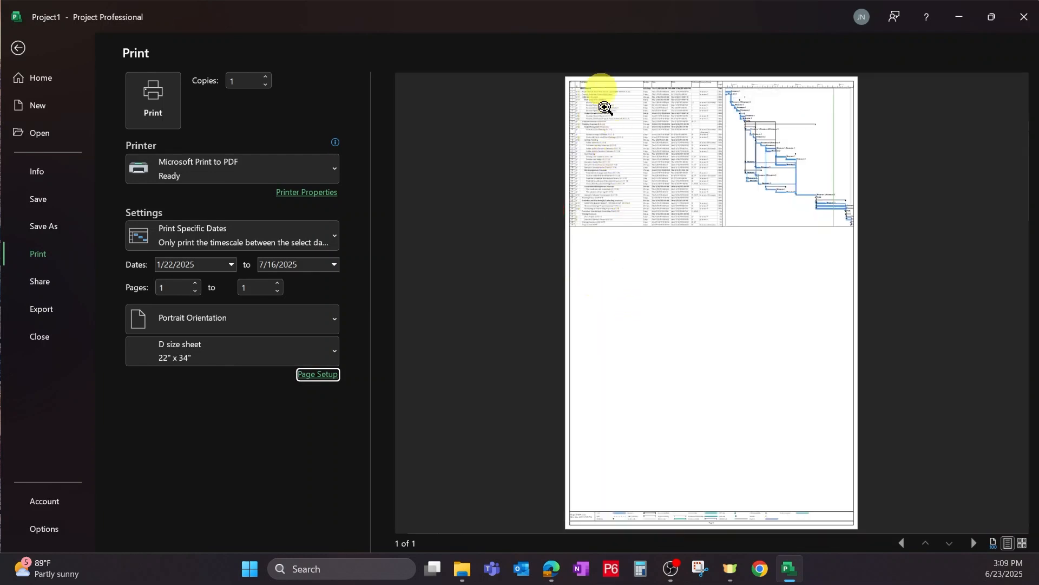
click(632, 168)
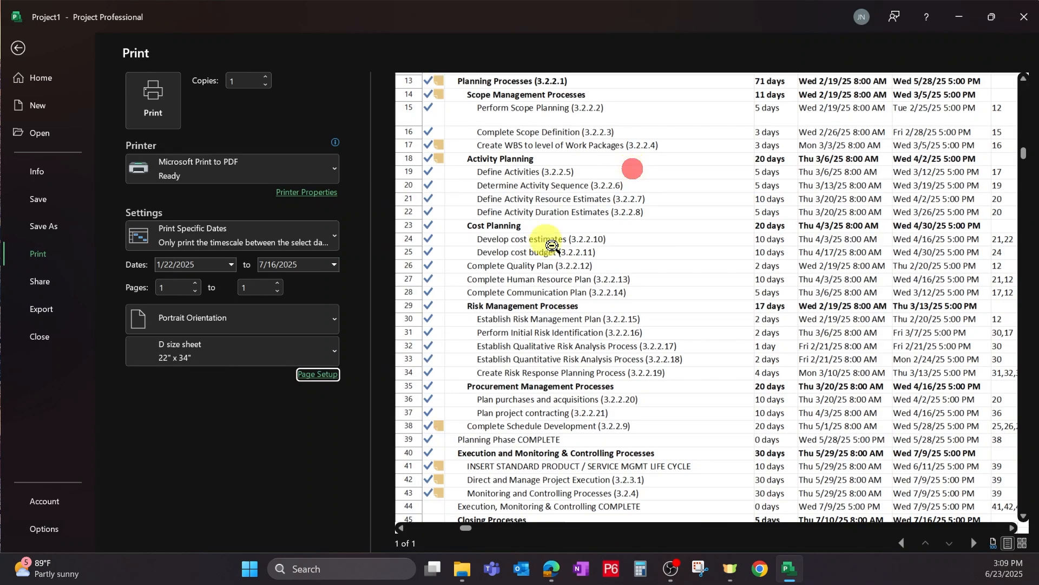
scroll(541, 399, up, 5)
scroll(548, 399, up, 2)
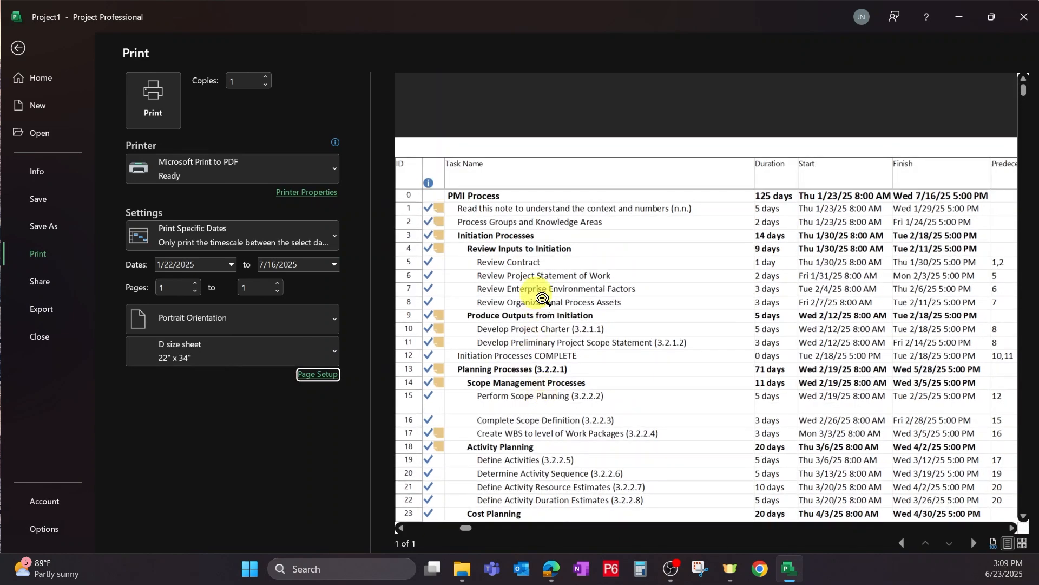
drag(466, 532, 918, 529)
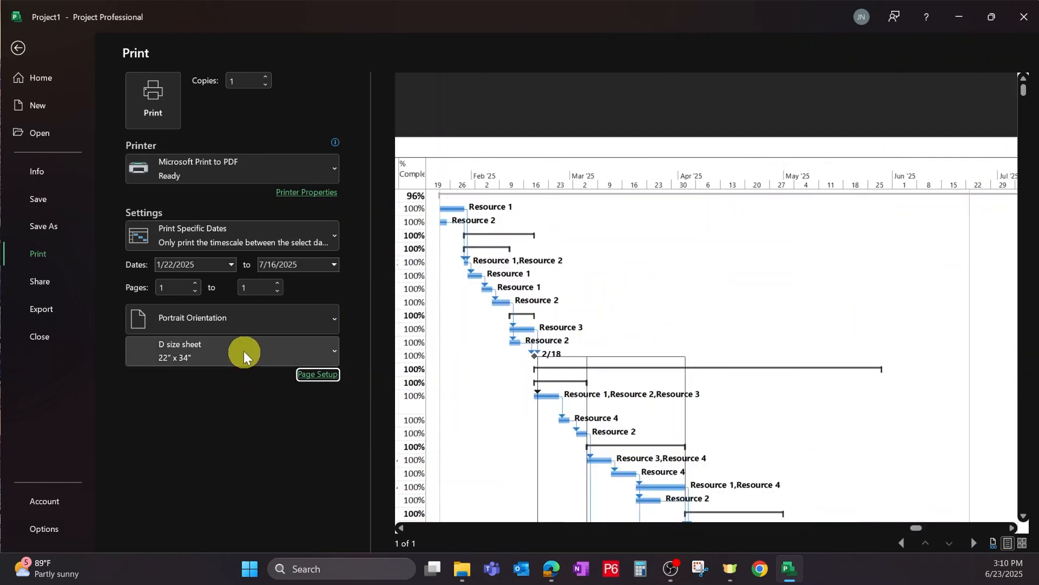
Set the paper size back to Tabloid and the page orientation to landscape.
click(320, 375)
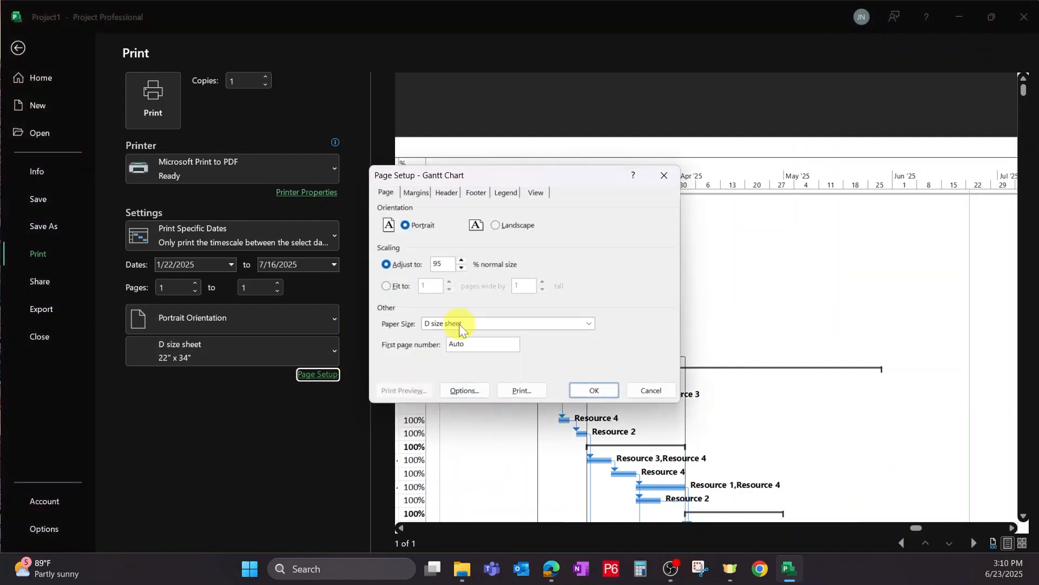
click(459, 324)
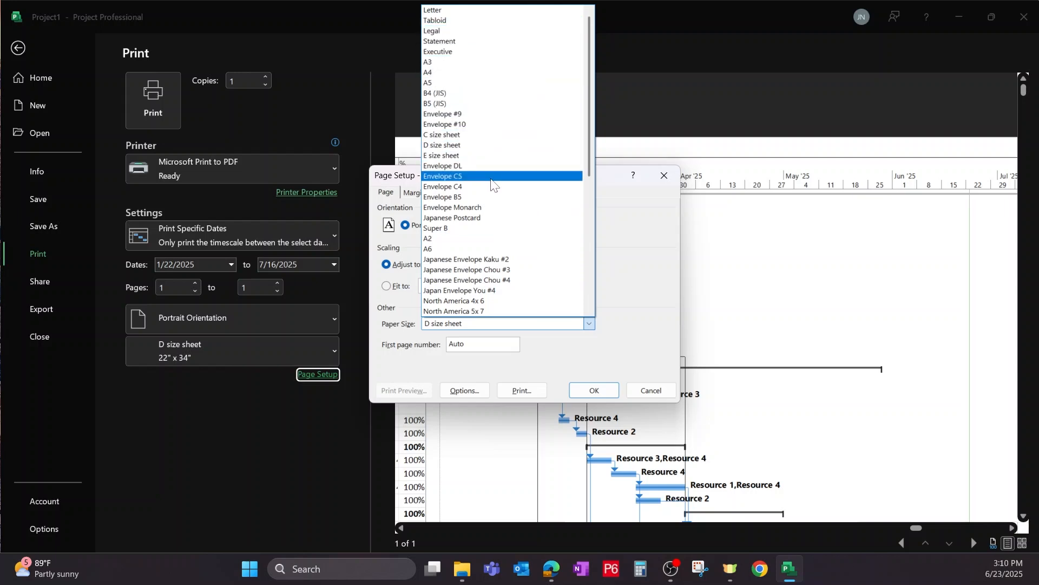
scroll(502, 179, down, 1)
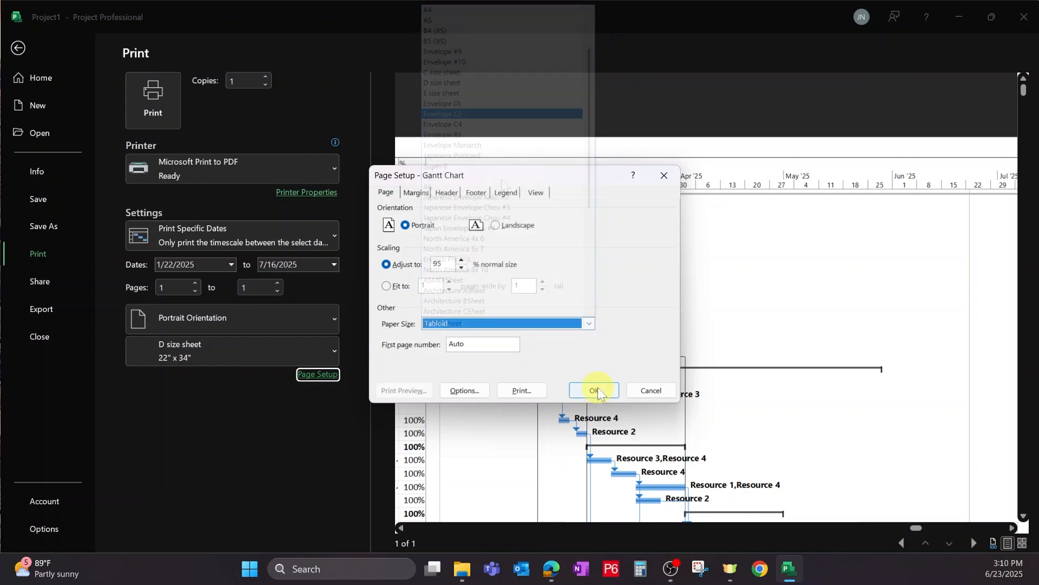
click(596, 390)
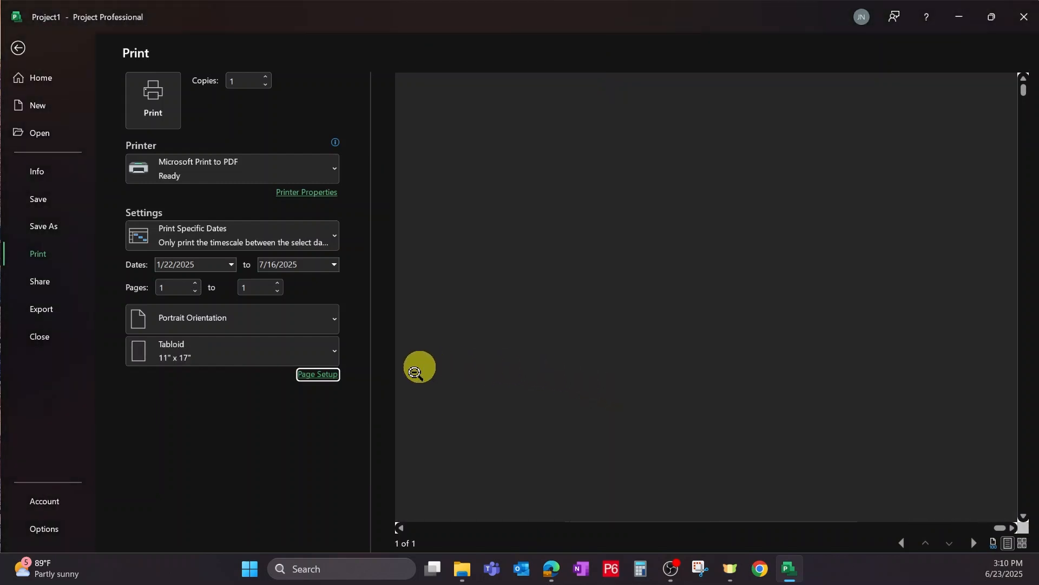
click(261, 319)
click(239, 383)
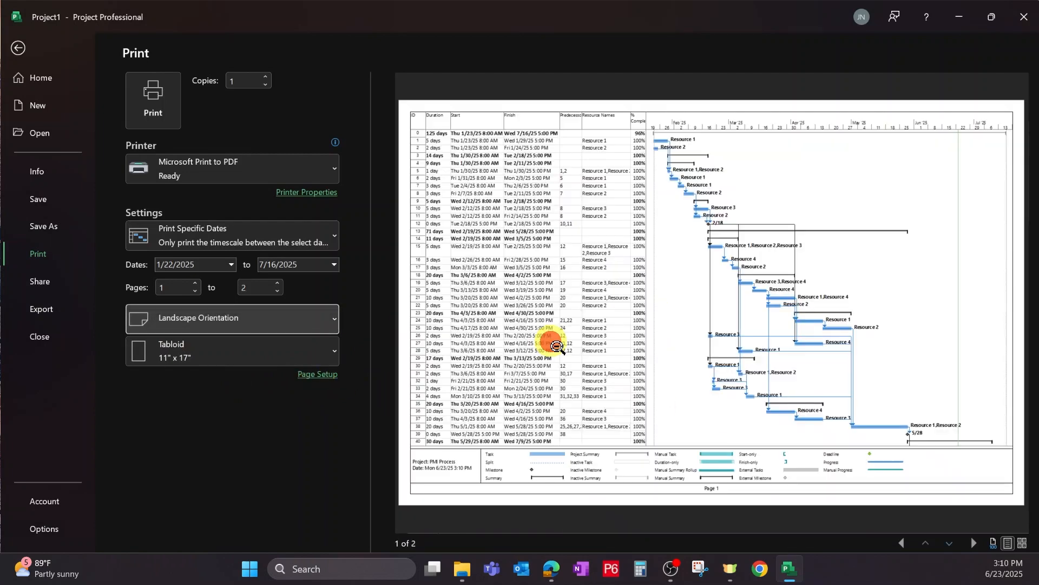
Return to the Gantt Chart table and reopen the print view to refresh the preview with the Task Name column.
click(550, 341)
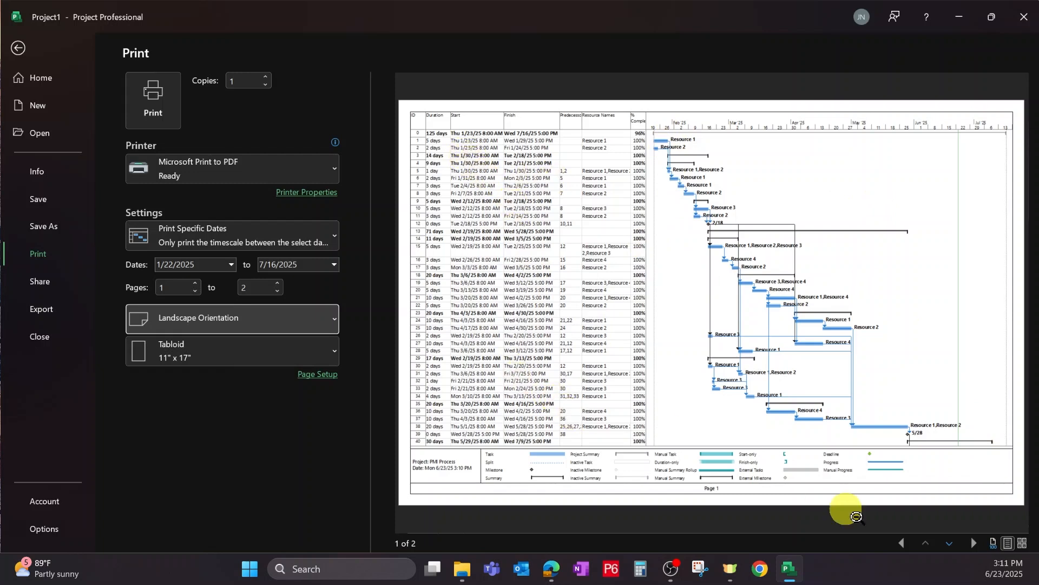
click(902, 543)
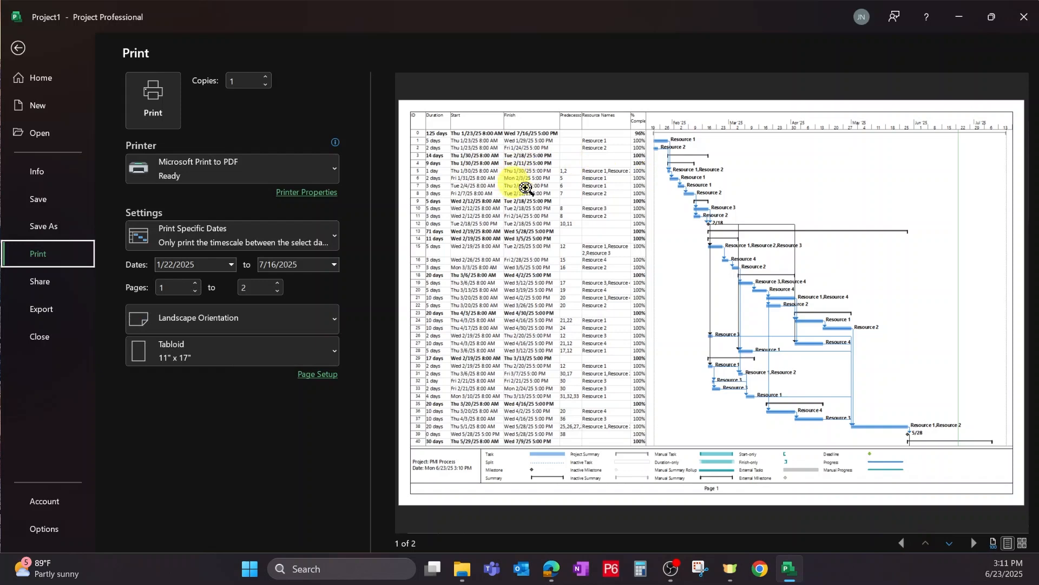
key(Escape)
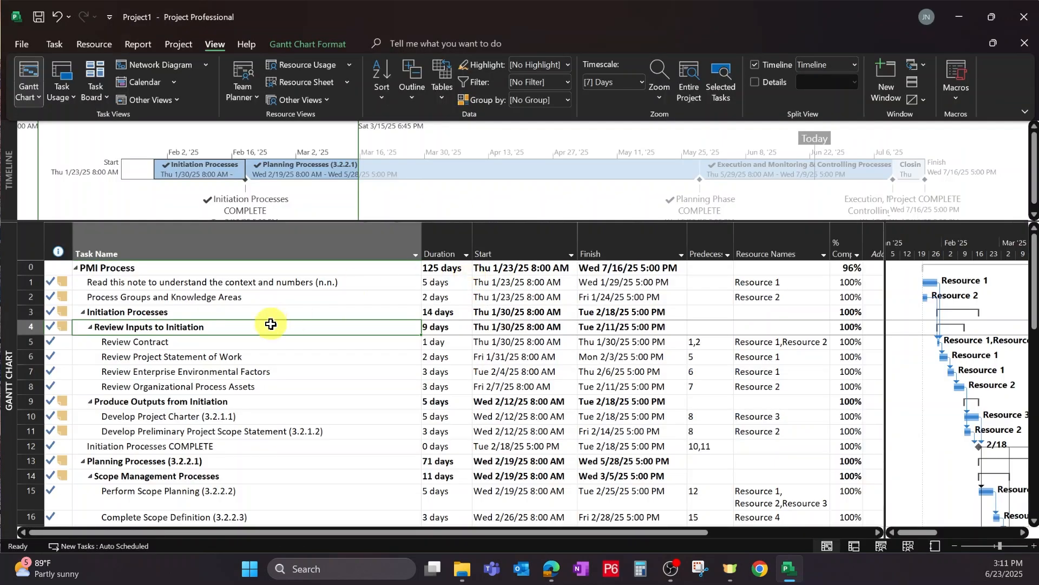
click(247, 270)
click(281, 357)
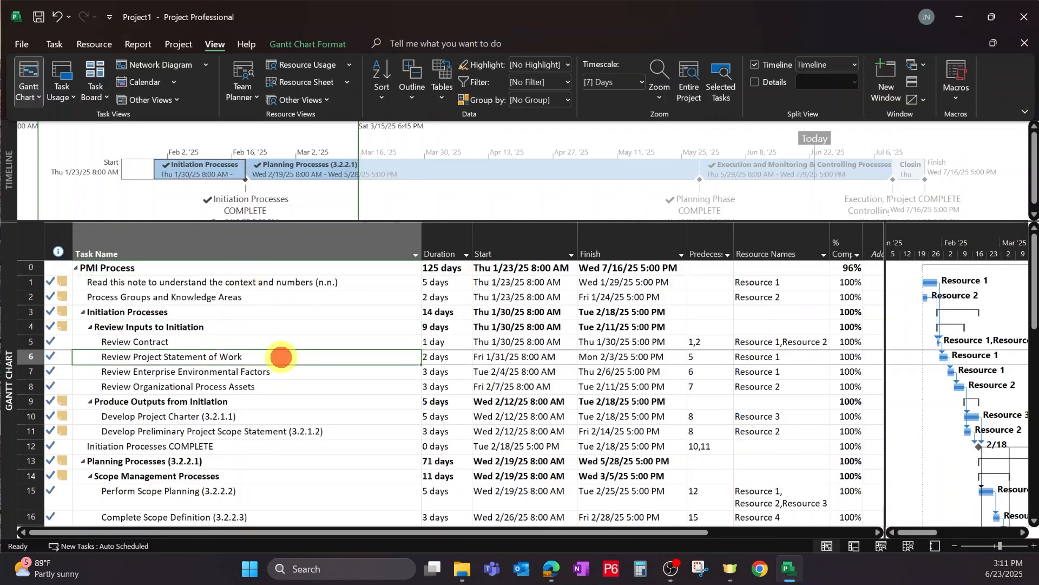
key(ctrl+p)
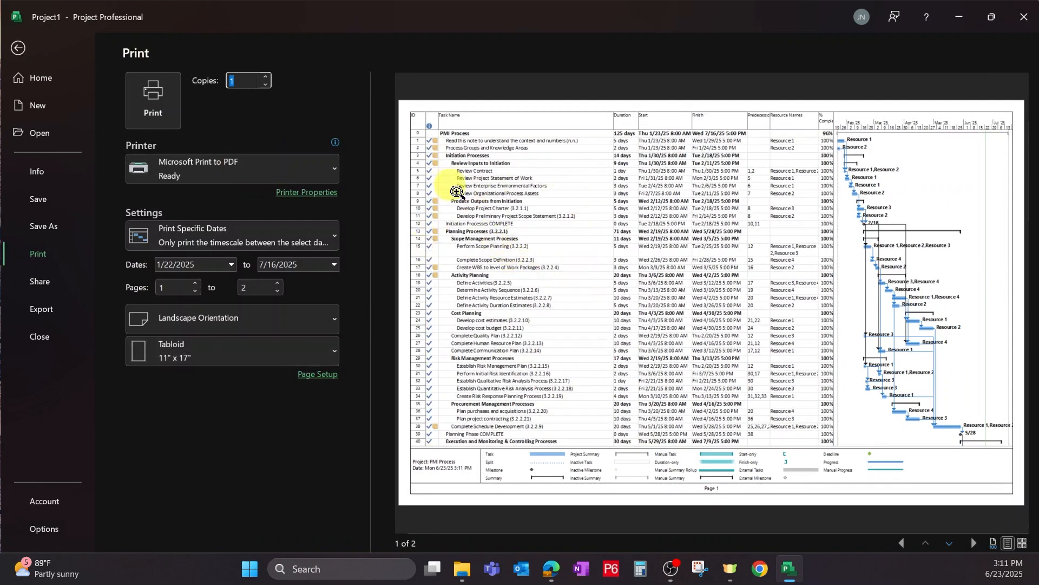
Add the Project Start Date field to the left section of the Gantt Chart's page header.
click(321, 376)
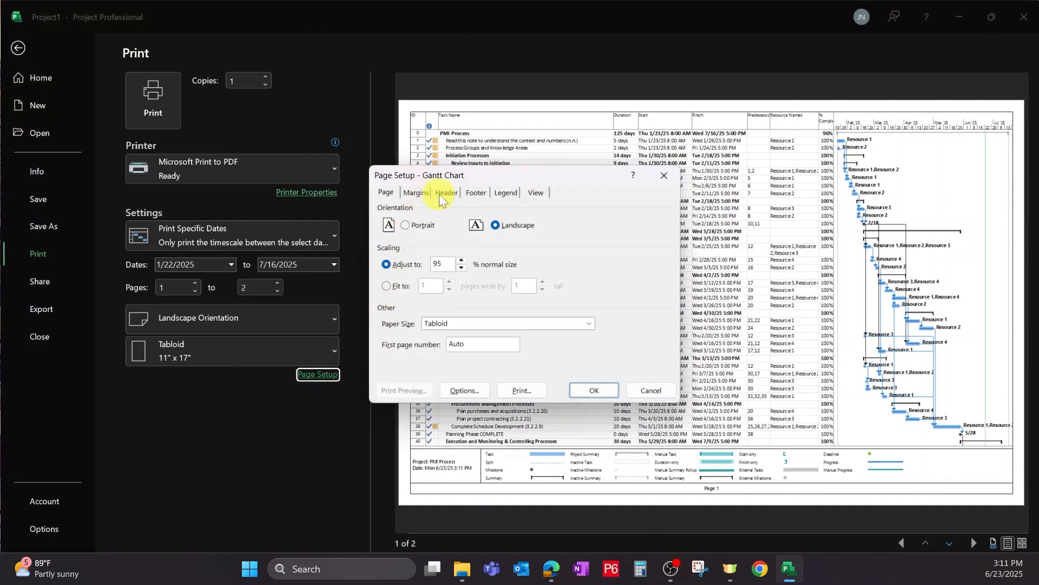
click(445, 195)
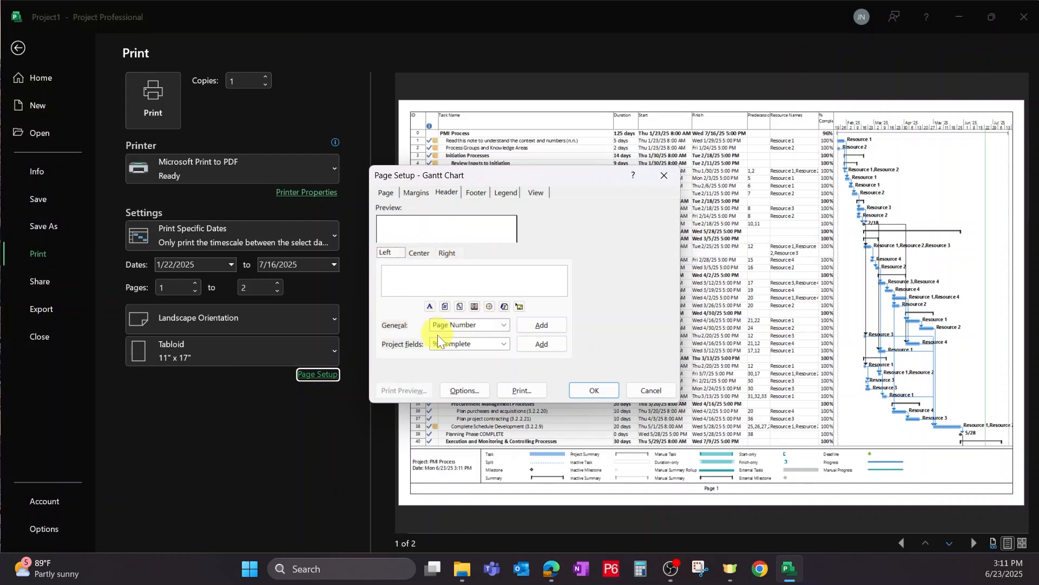
click(504, 323)
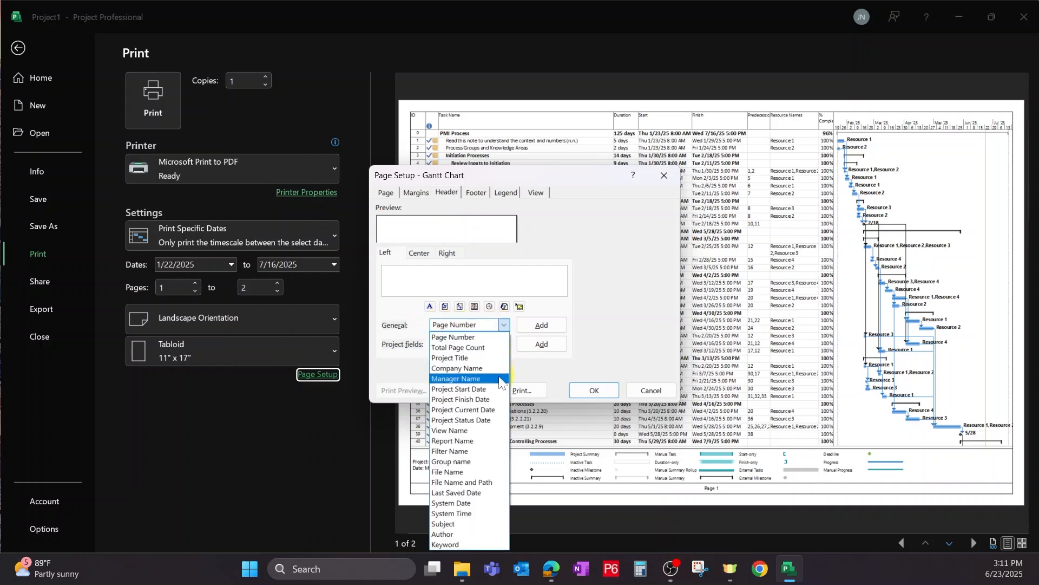
click(493, 390)
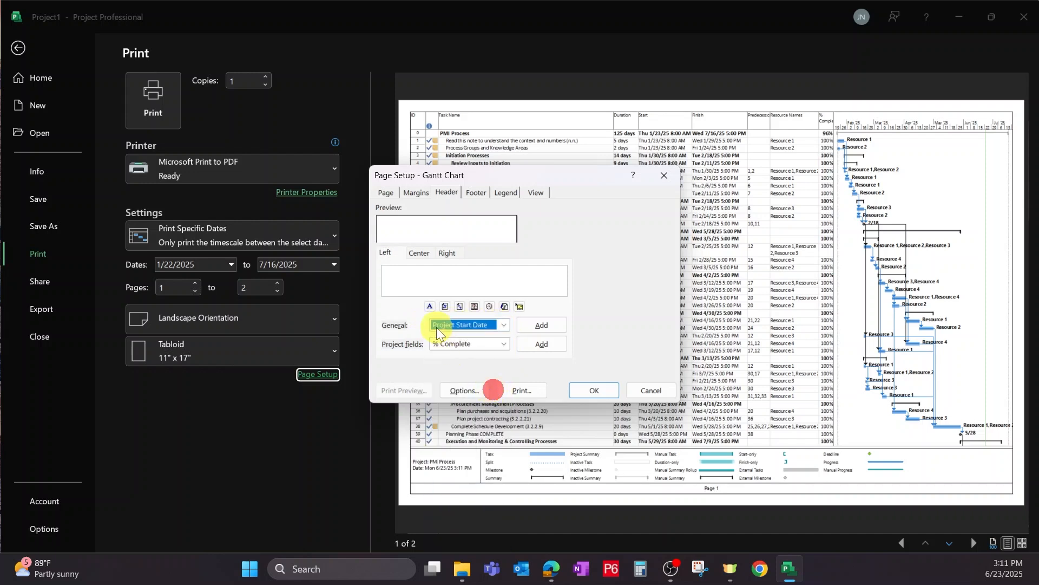
click(530, 325)
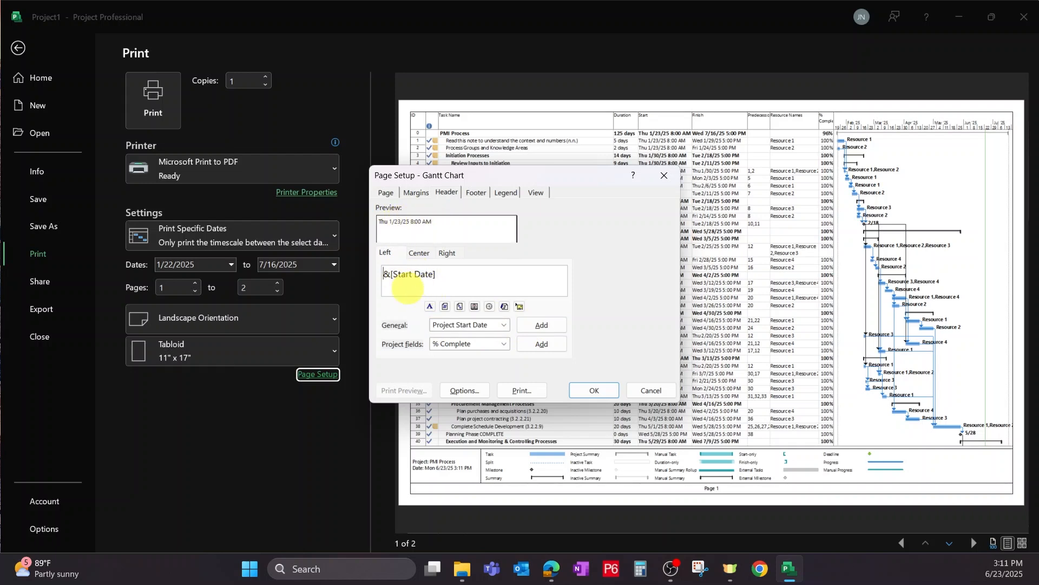
Put the label "Start Date: " in front of the start date field in the left header section.
text(Staf)
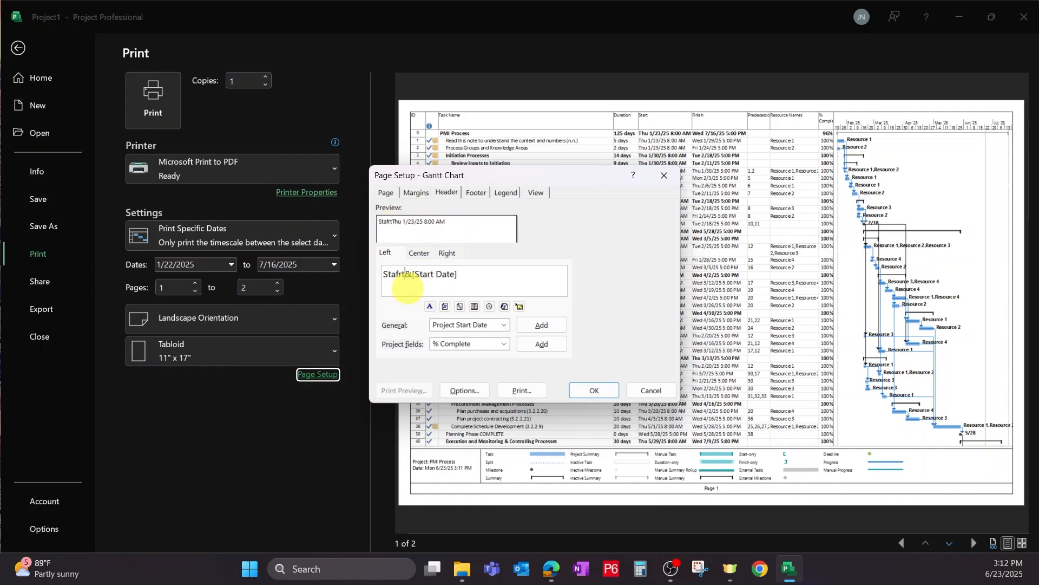
key(BackSpace)
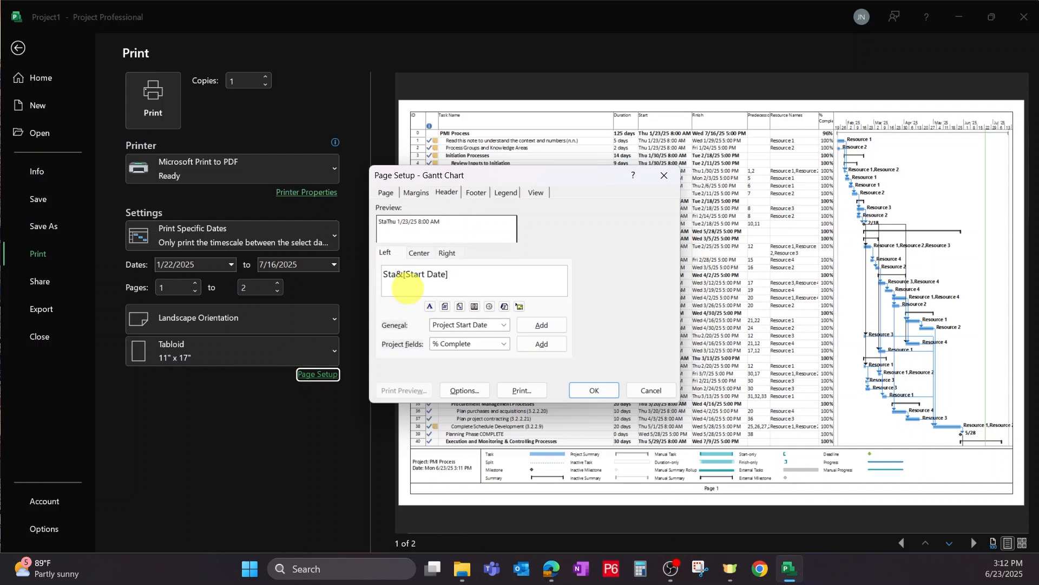
key(BackSpace)
key(BackSpace)
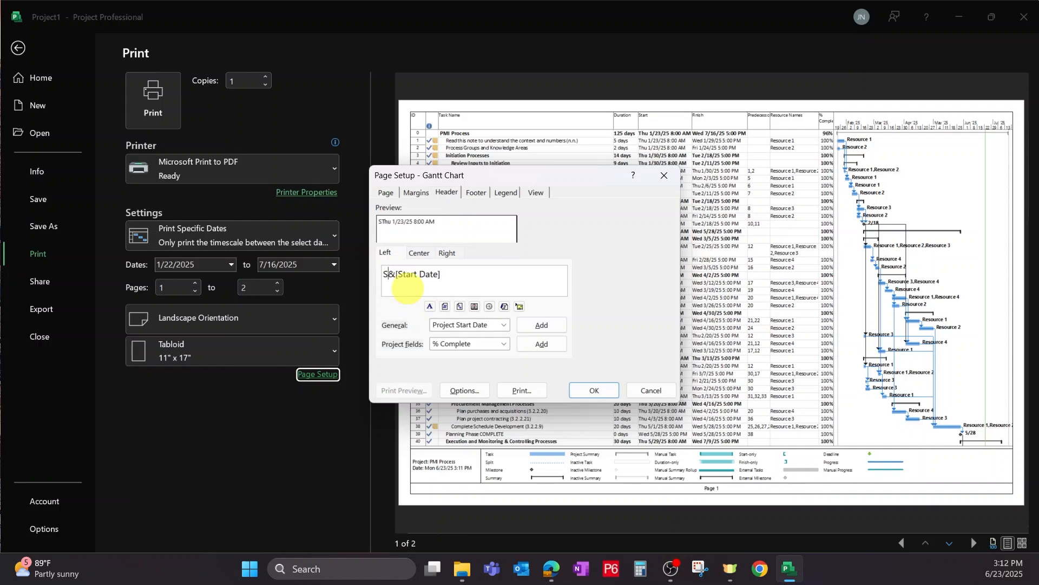
text(tart Dat)
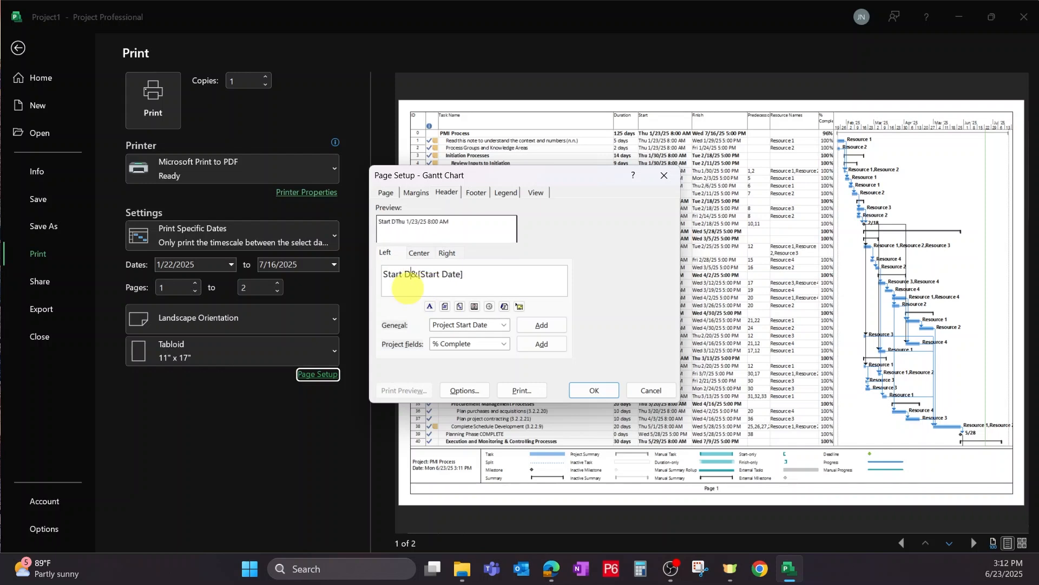
text(e:)
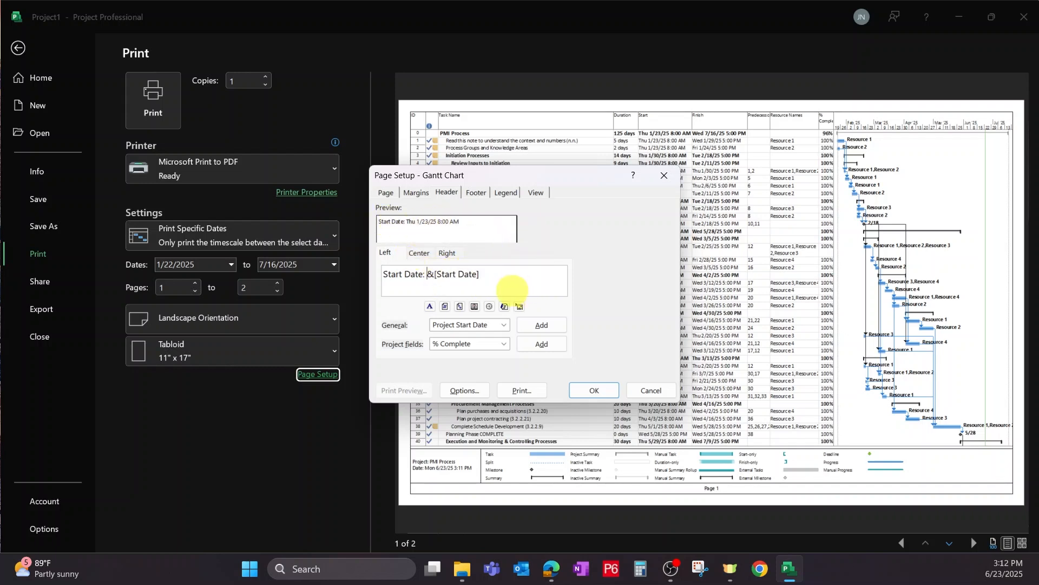
Insert the Logo Screen Shot picture into the center section of the page header and apply the page setup.
click(423, 255)
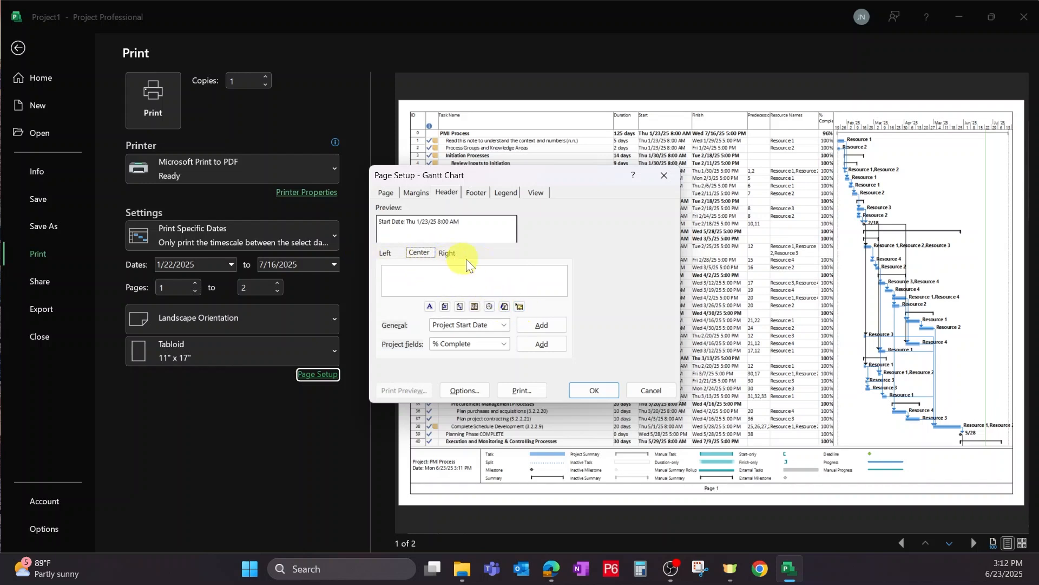
click(519, 305)
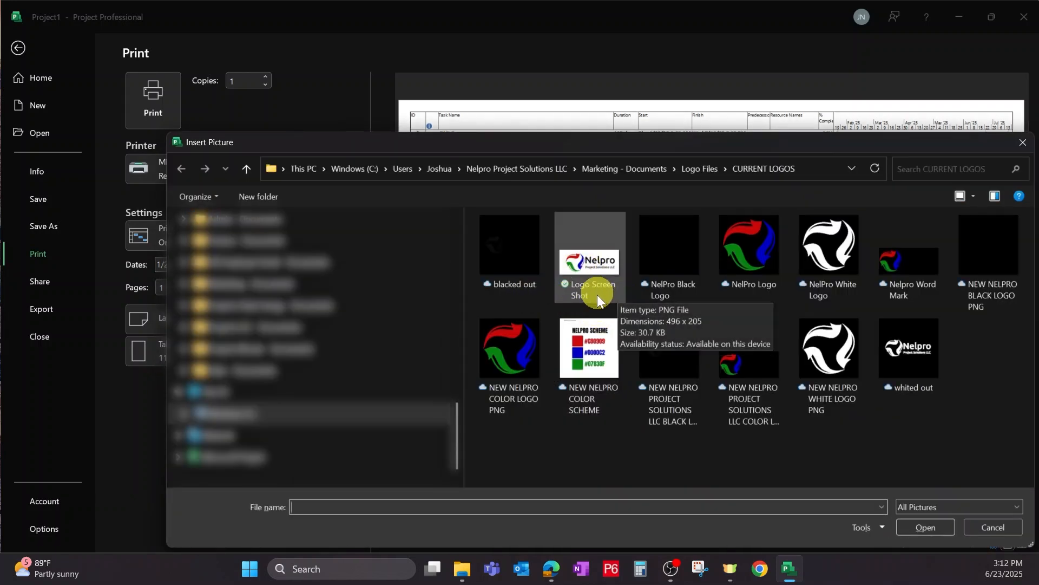
click(593, 270)
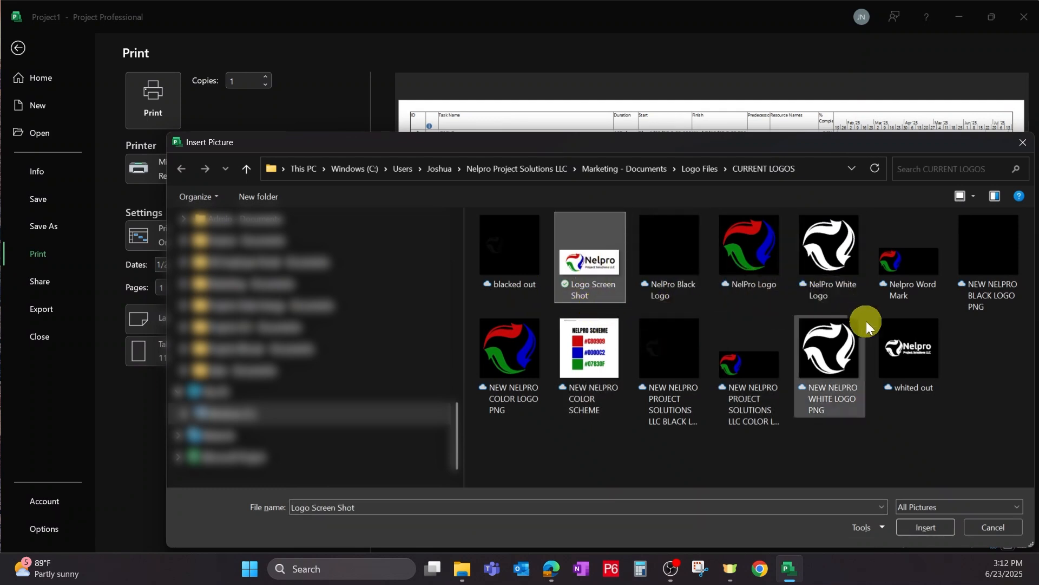
click(926, 527)
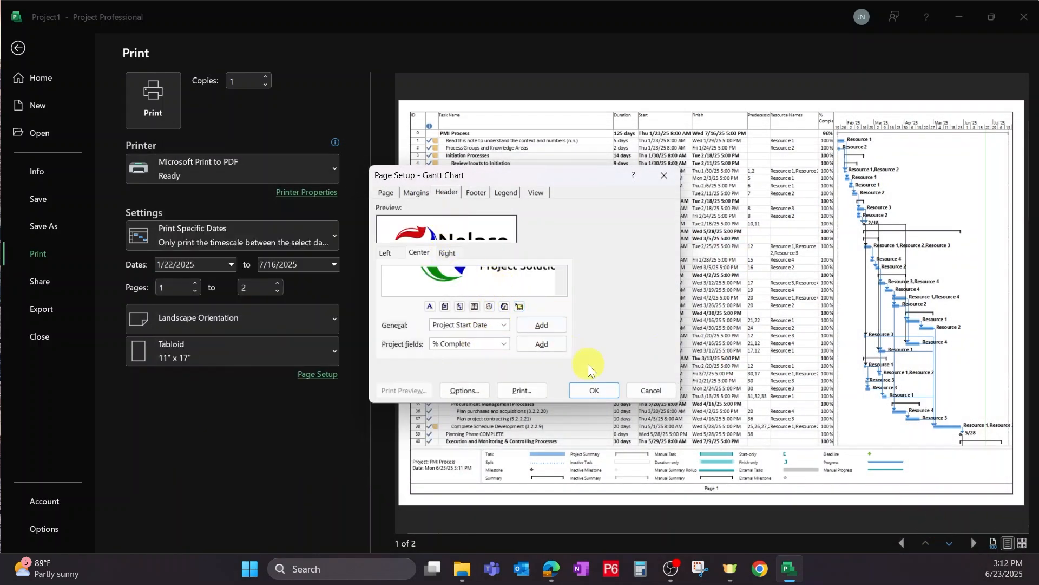
click(594, 390)
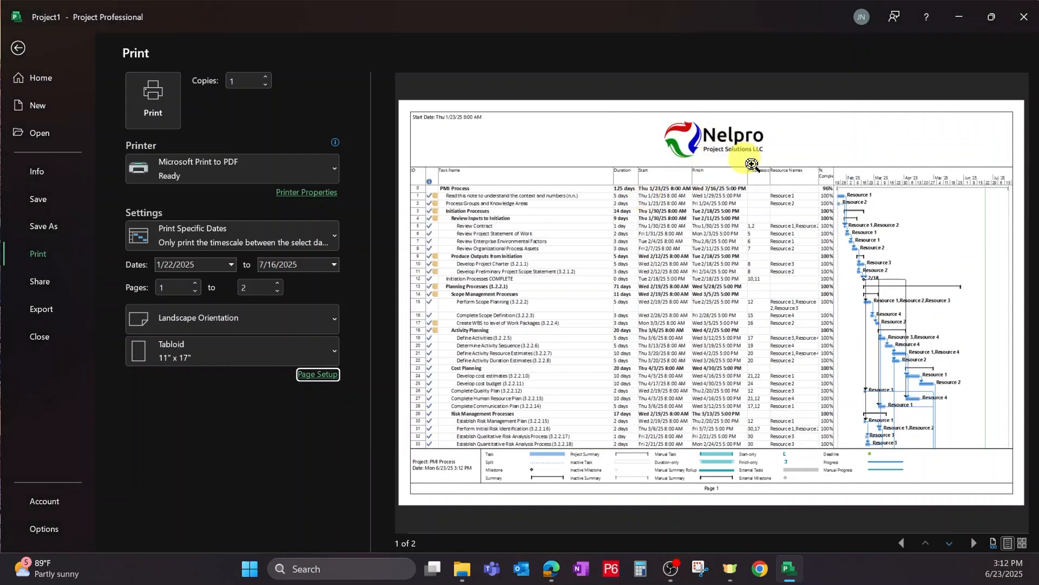
Shrink the logo picture in the center header section so it takes up less page height, and apply the change.
click(319, 375)
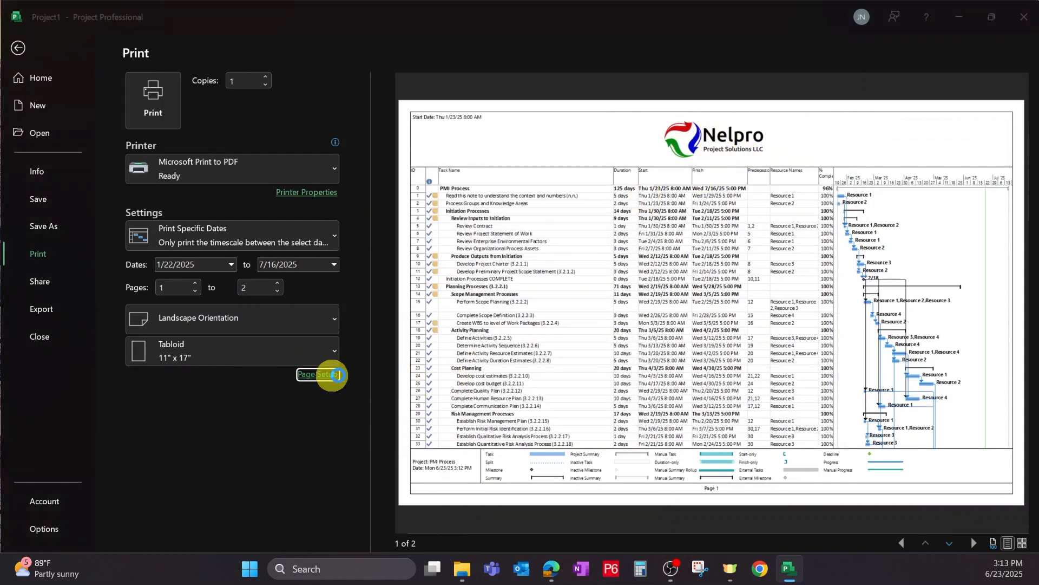
click(433, 274)
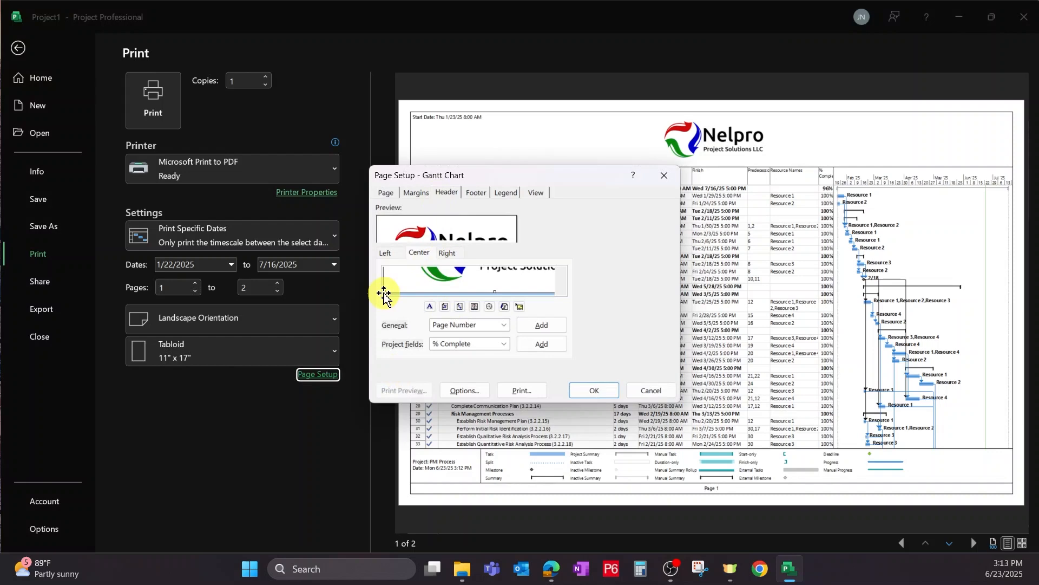
drag(383, 290, 459, 255)
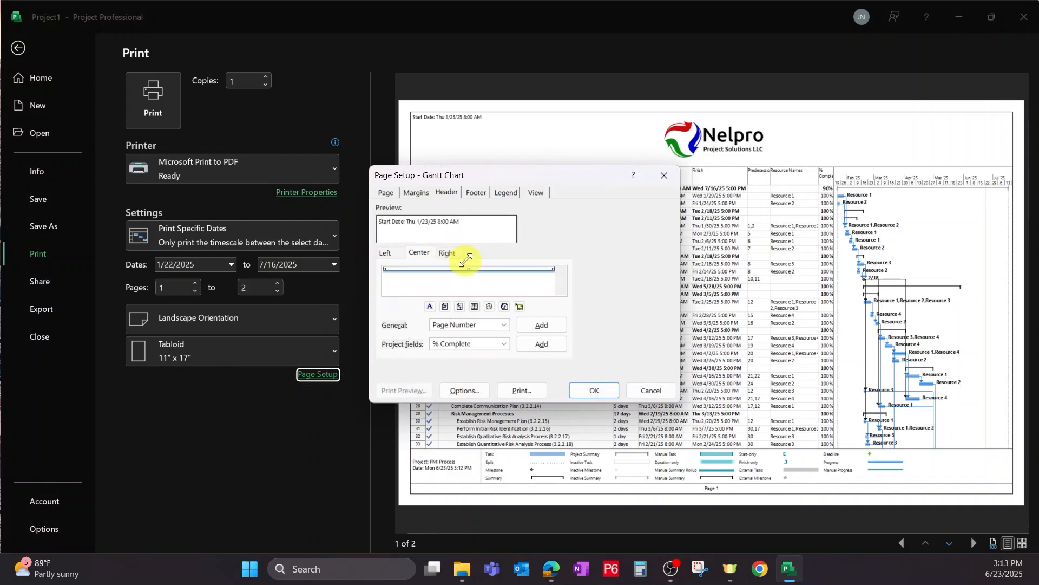
click(594, 390)
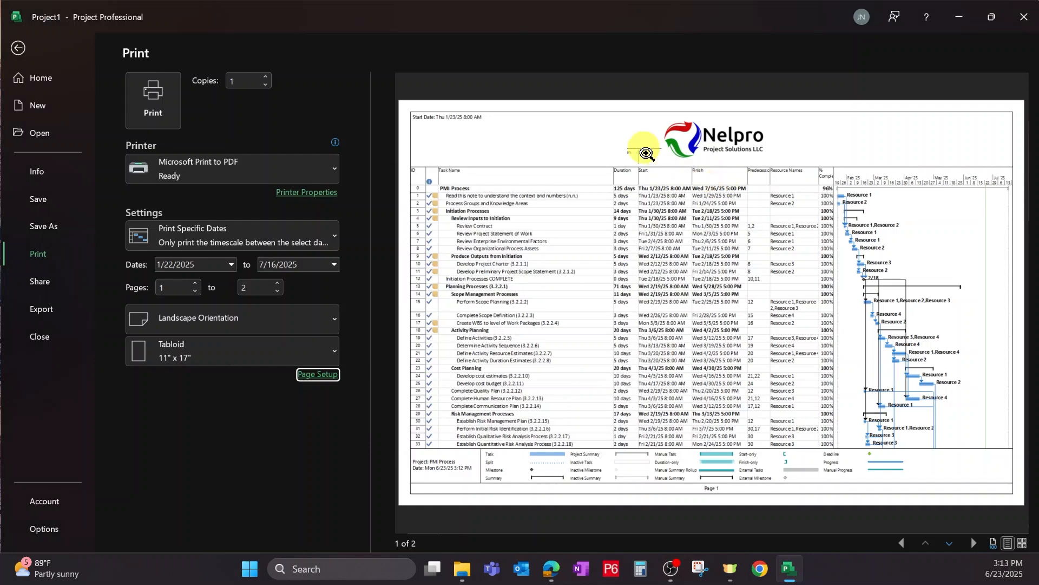
Set the Gantt Chart's printed legend to None in the page setup.
click(313, 385)
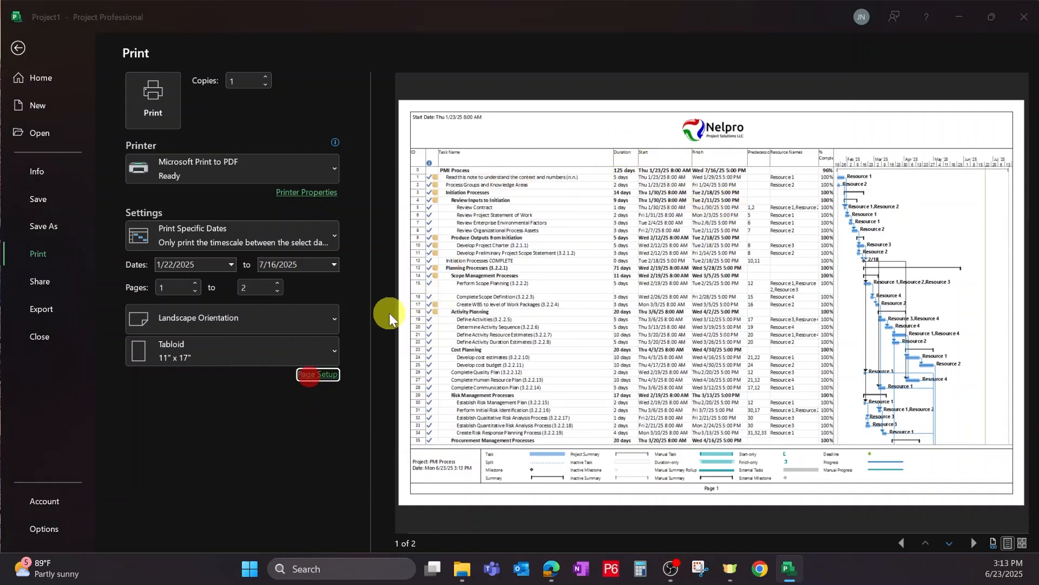
click(474, 194)
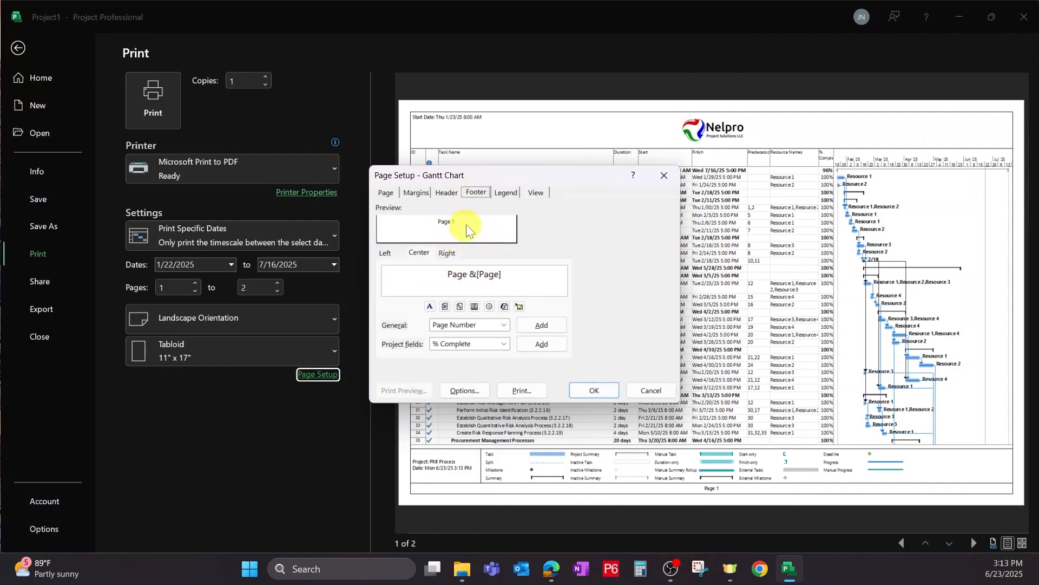
click(505, 194)
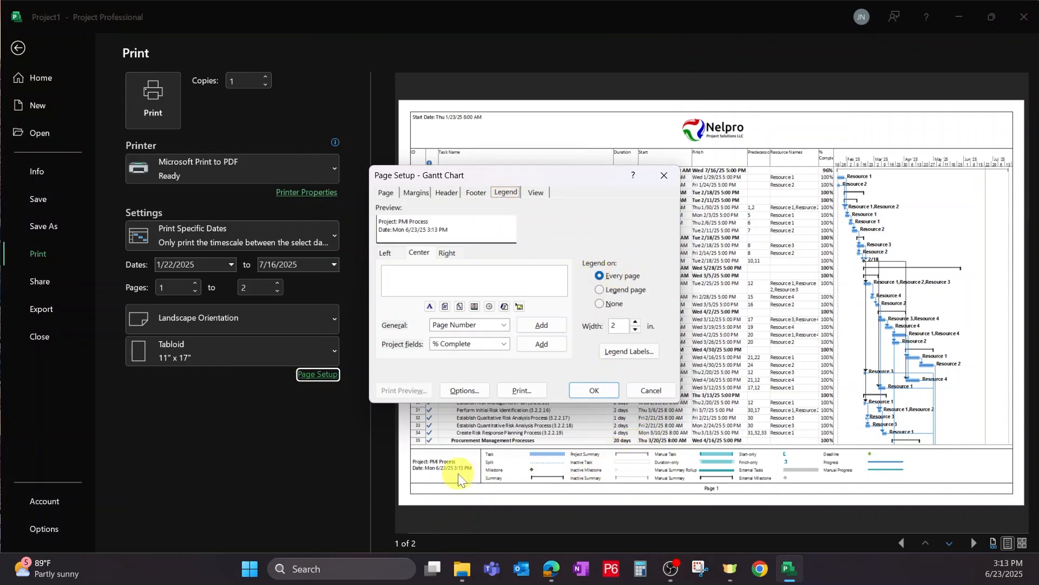
click(600, 304)
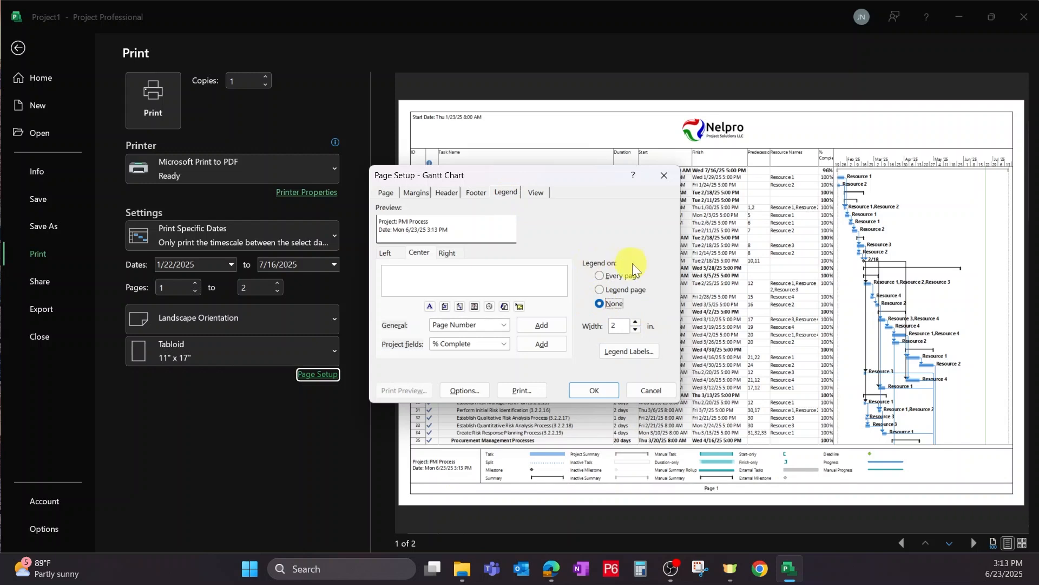
click(579, 396)
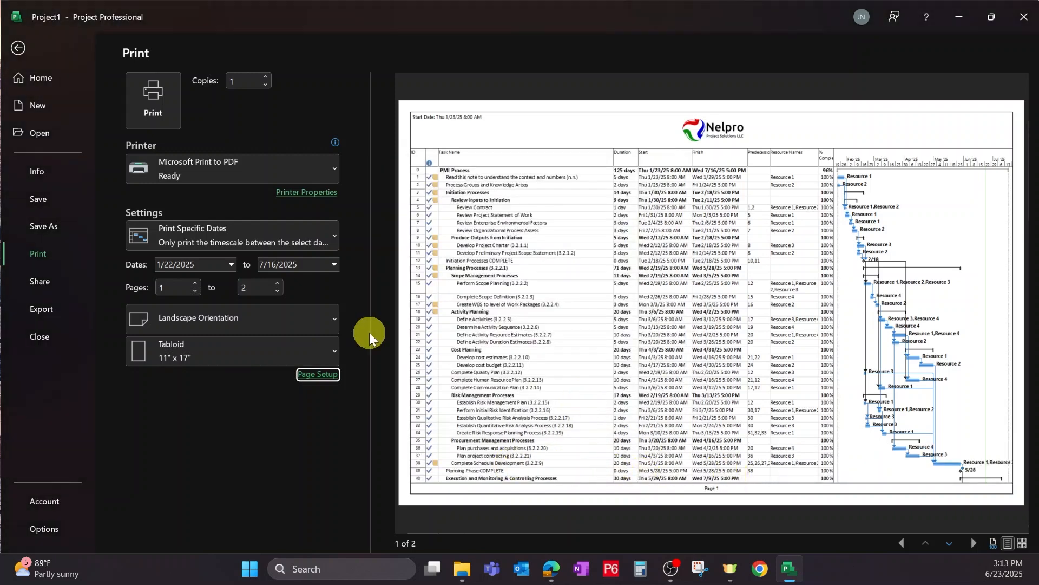
Review the page setup's view options for sheet columns, notes, blank pages and timescale fit.
click(323, 375)
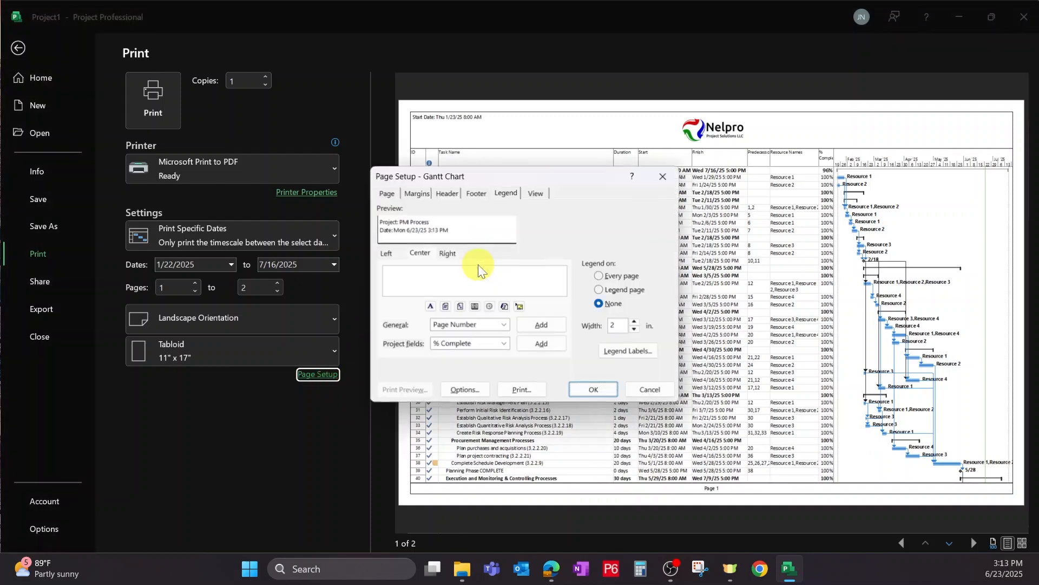
click(535, 193)
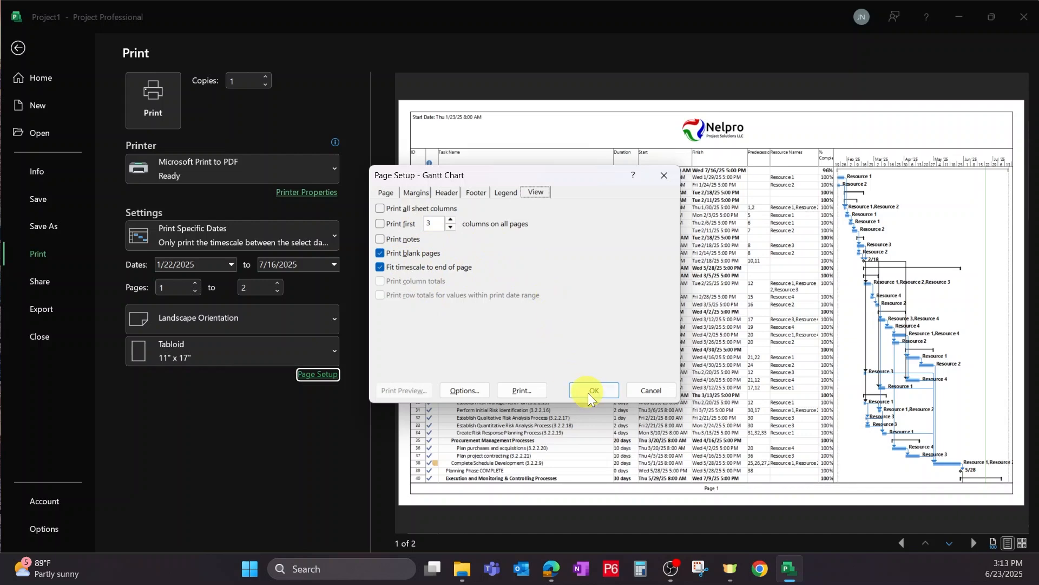
click(574, 390)
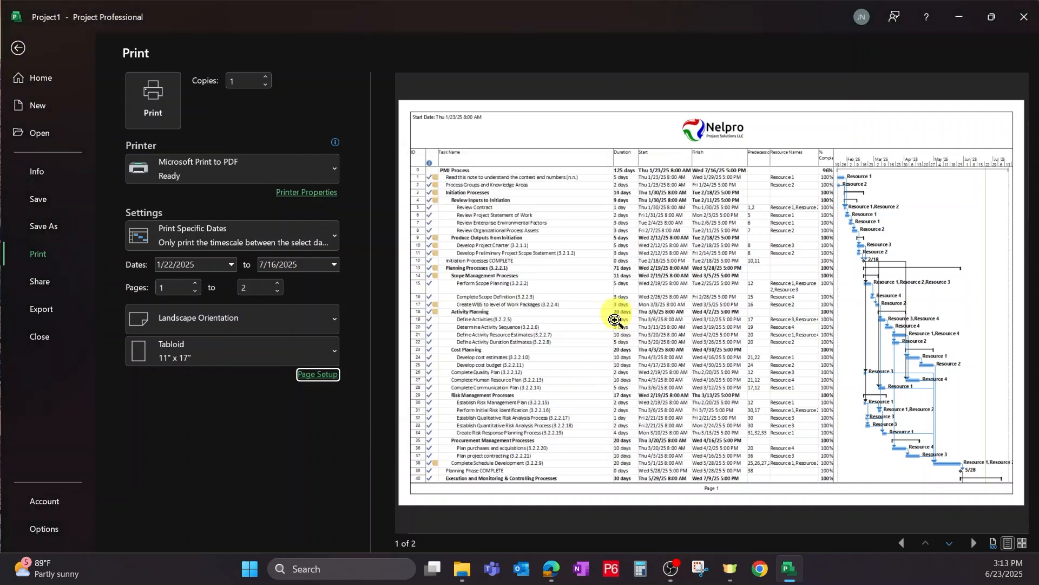